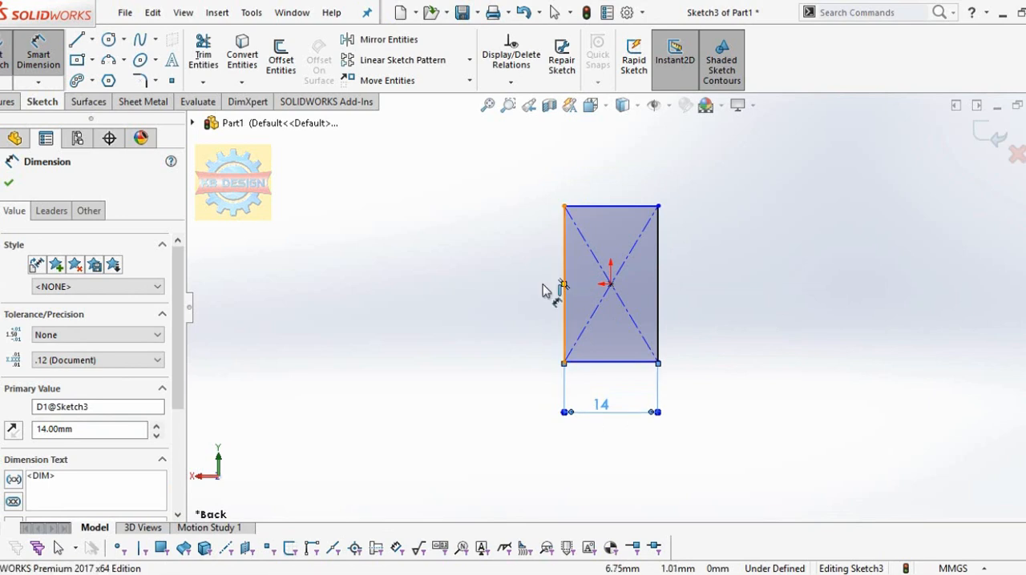
Step: Dimension the rectangle's height to 14 mm
click(563, 290)
click(492, 305)
text(14)
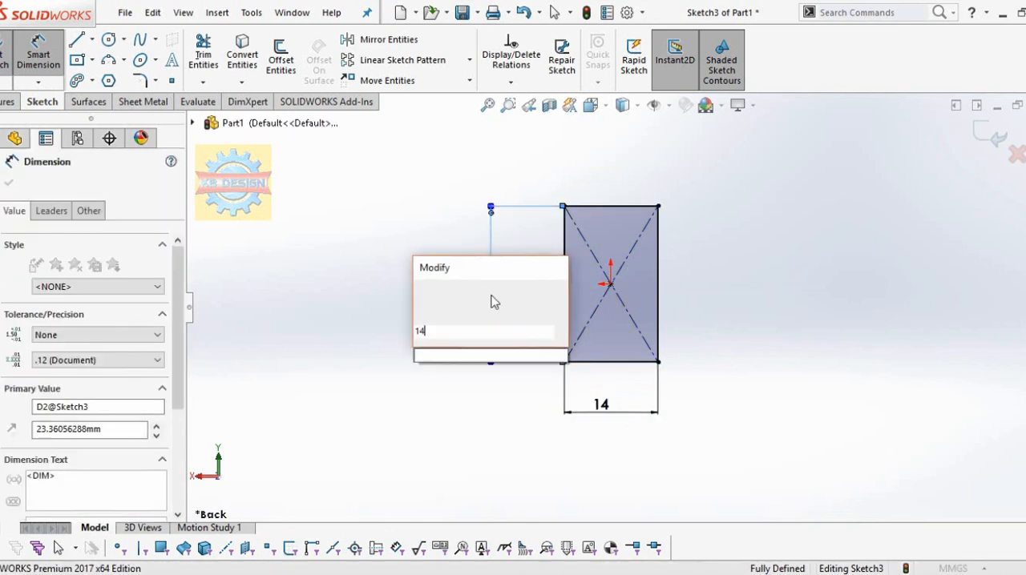
key(Return)
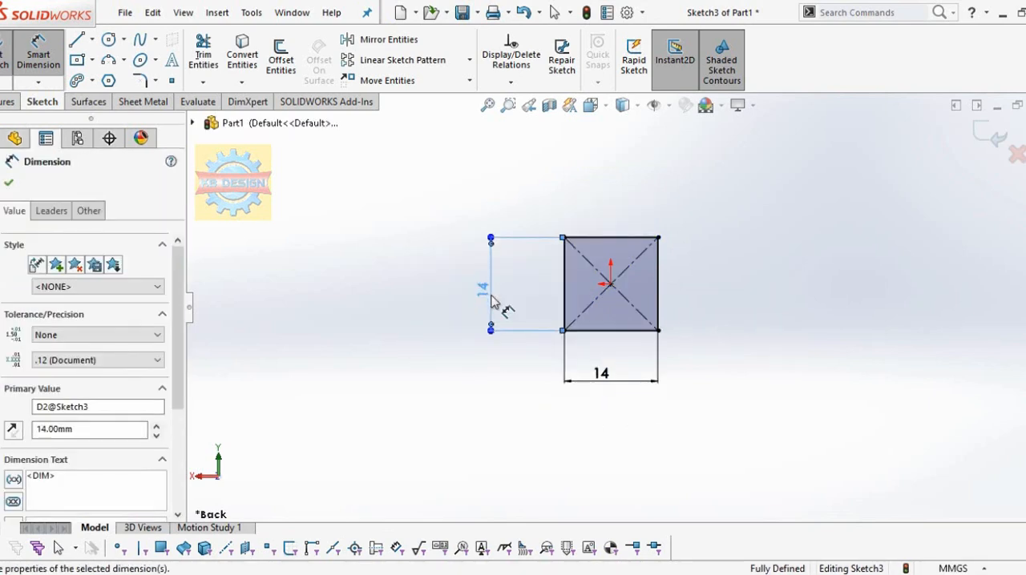
key(Escape)
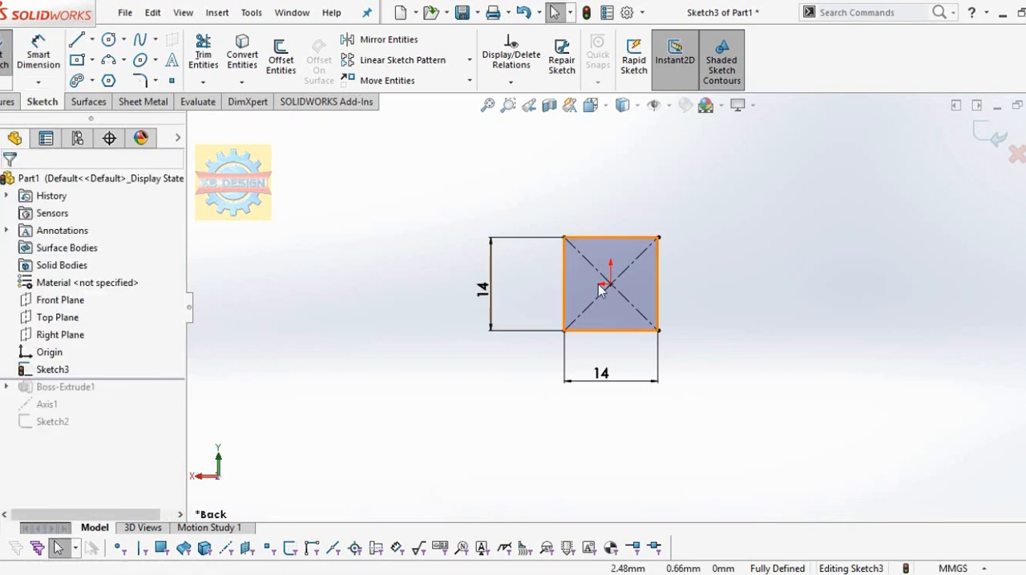
Step: Delete the square's diagonal construction lines and convert its four sides to construction geometry
click(629, 306)
key(Delete)
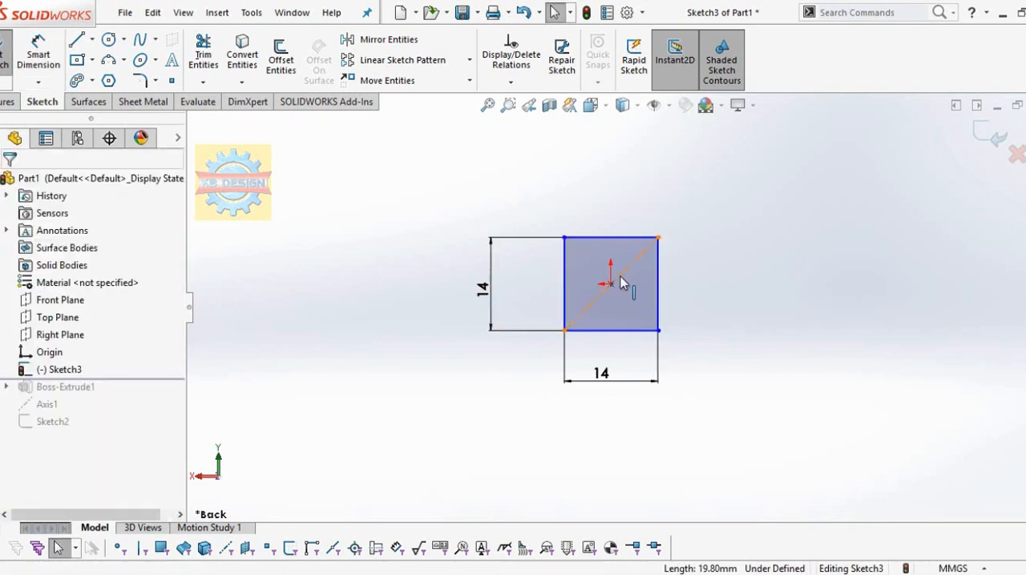
mouse_move(765, 196)
mouse_down()
mouse_move(652, 367)
mouse_move(514, 360)
mouse_up()
click(32, 346)
click(284, 275)
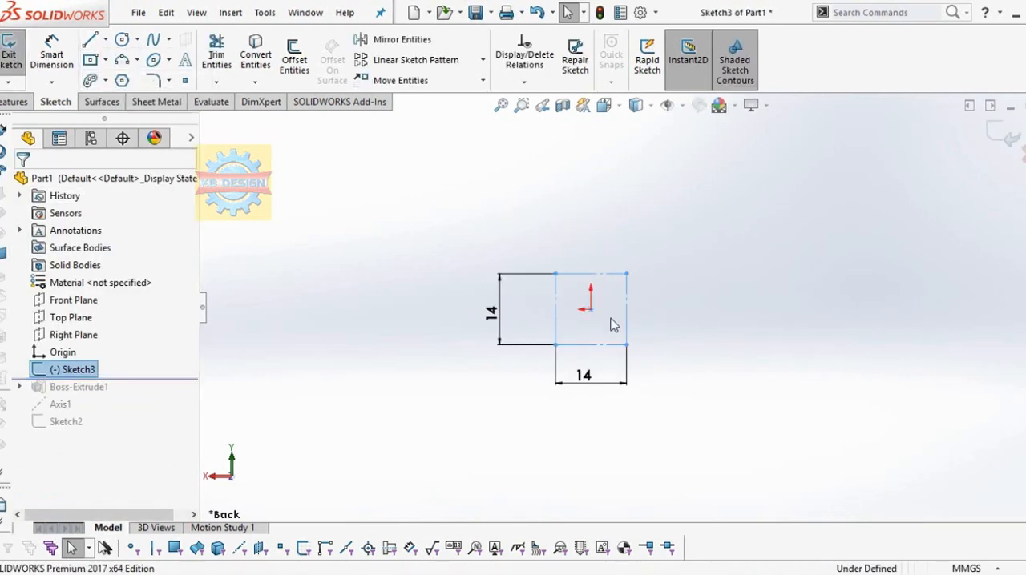
Step: Sketch one horizontal and one vertical construction line from the origin past the square's edges, and exit the sketch
key(l)
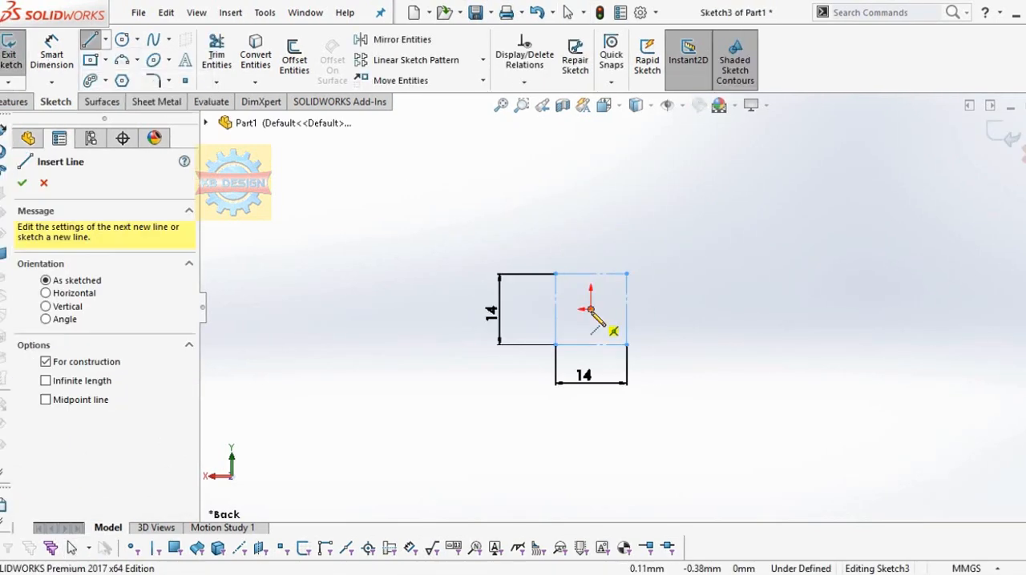
click(627, 275)
click(765, 309)
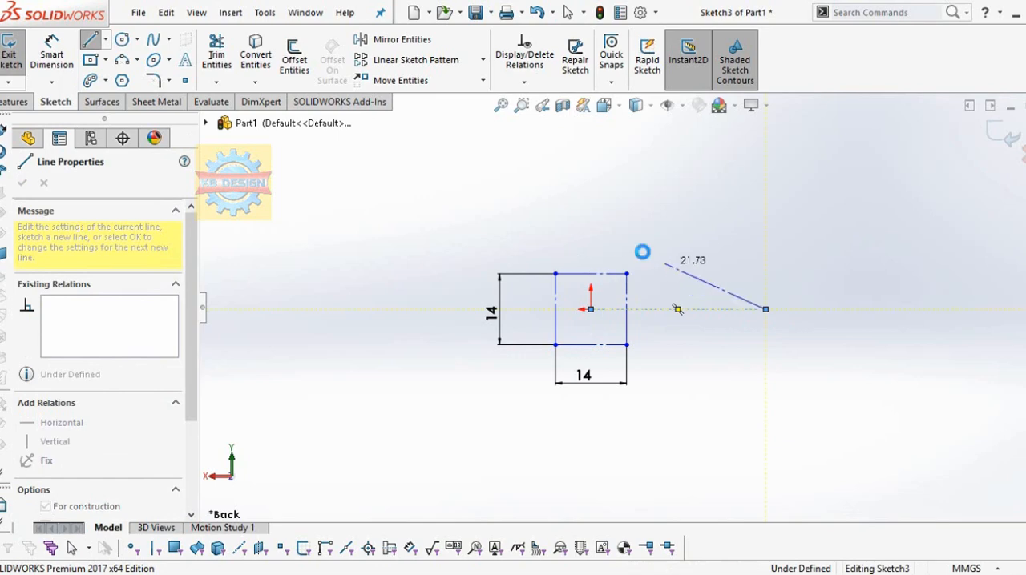
key(Escape)
click(105, 40)
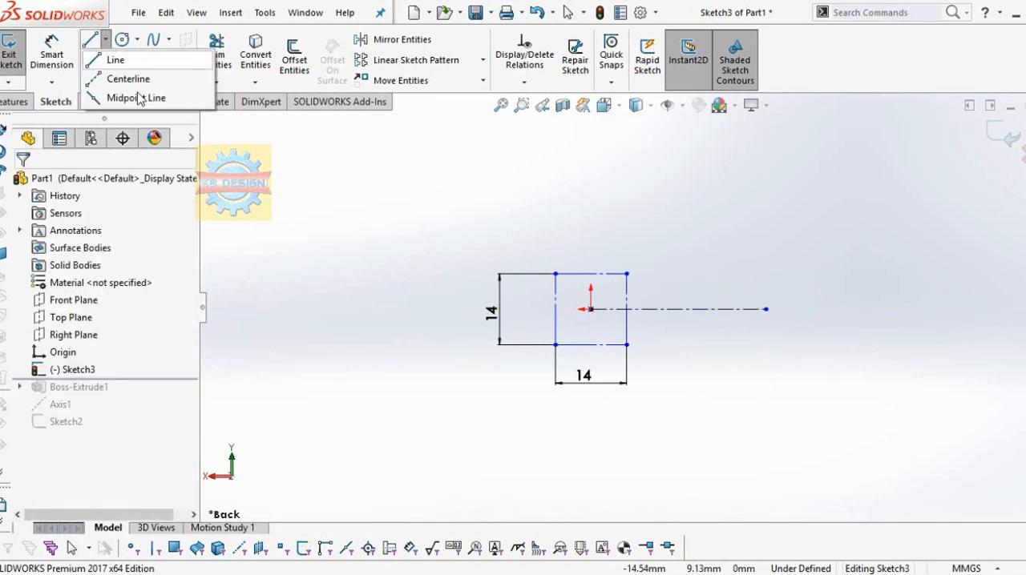
click(591, 309)
click(591, 154)
key(Escape)
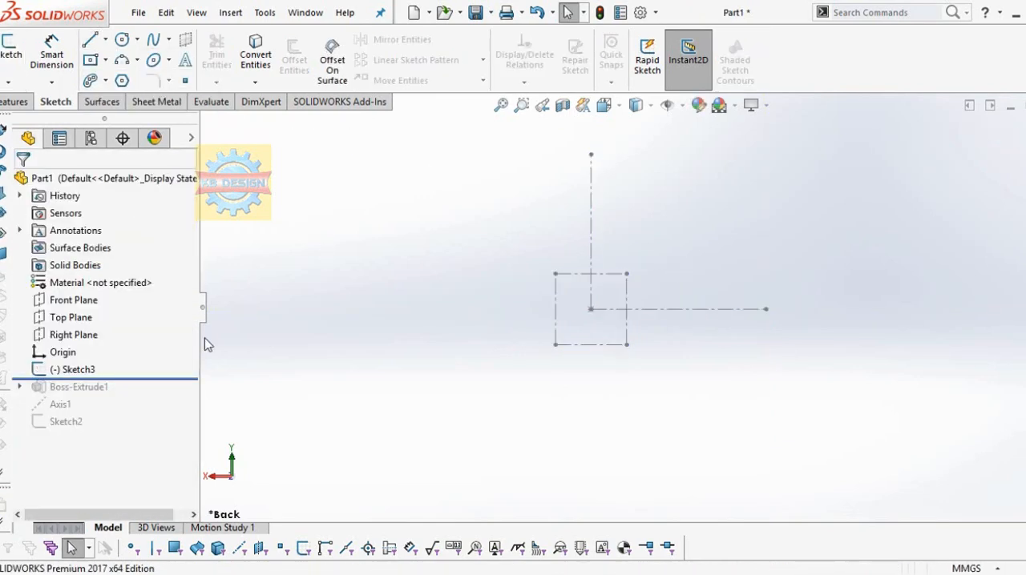
Step: Start a sketch on the Front Plane and draw a three-point arc crossing the vertical centerline above the origin, with a radius of about 52 mm
scroll(916, 311, down, 1)
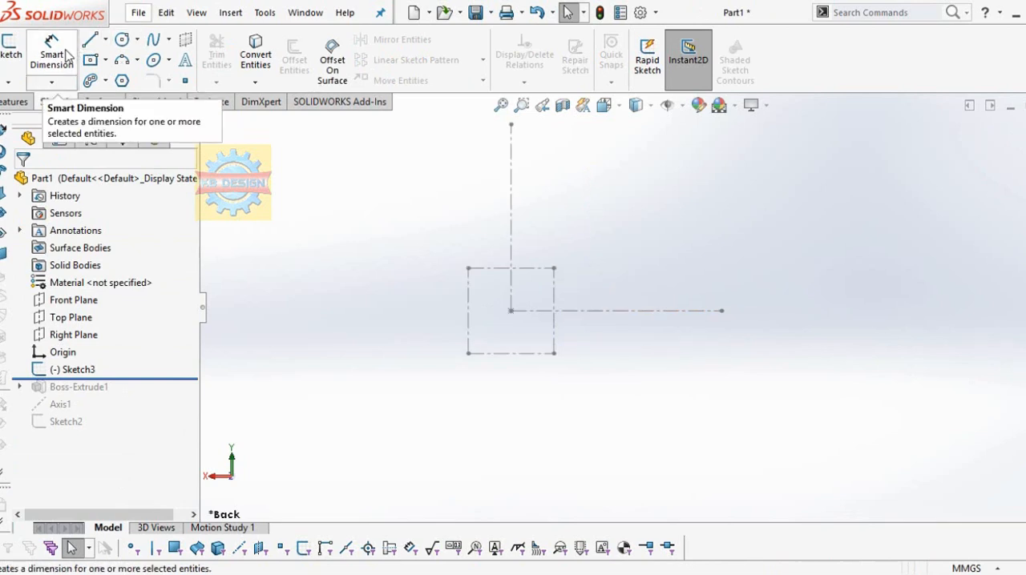
click(9, 50)
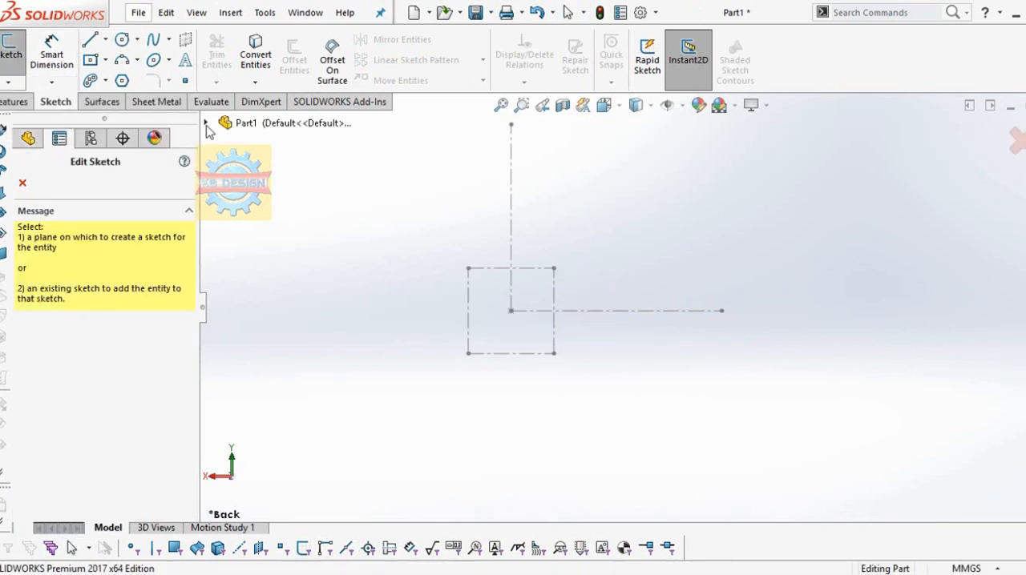
click(206, 124)
click(264, 244)
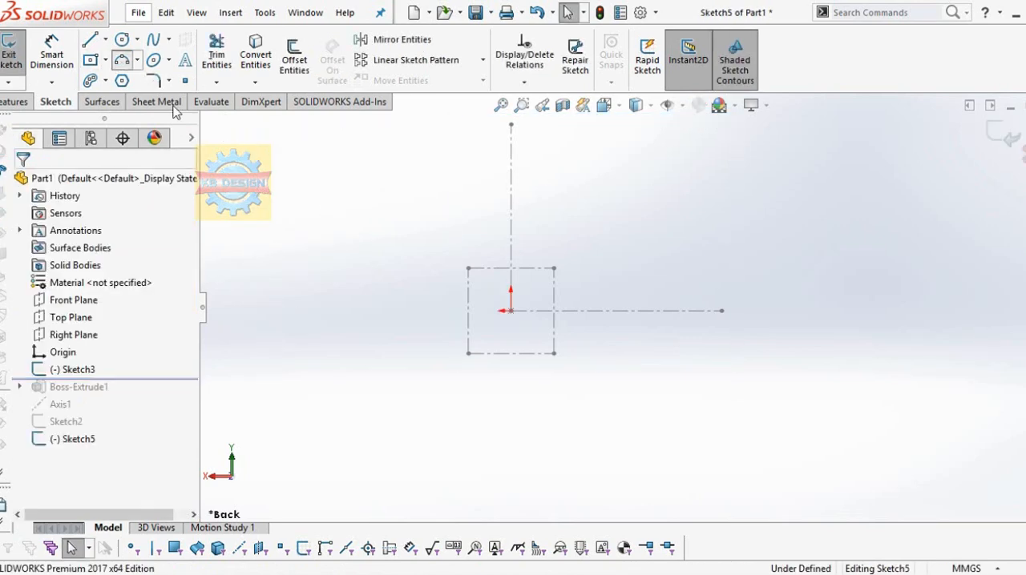
click(682, 235)
click(501, 291)
scroll(388, 222, down, 2)
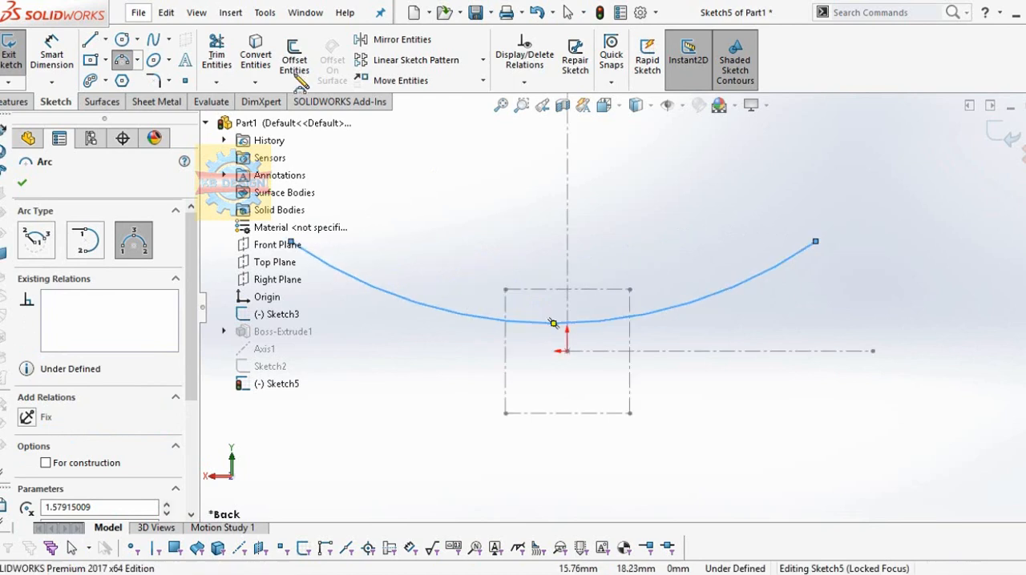
Step: Add a coincident relation between the arc's midpoint and the vertical construction line
click(524, 82)
click(552, 120)
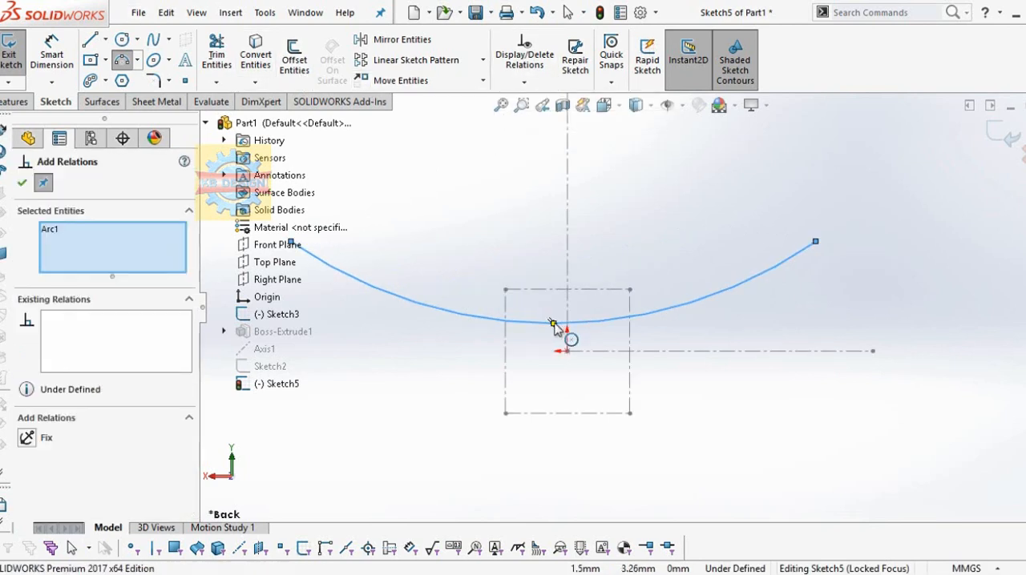
click(553, 323)
click(568, 271)
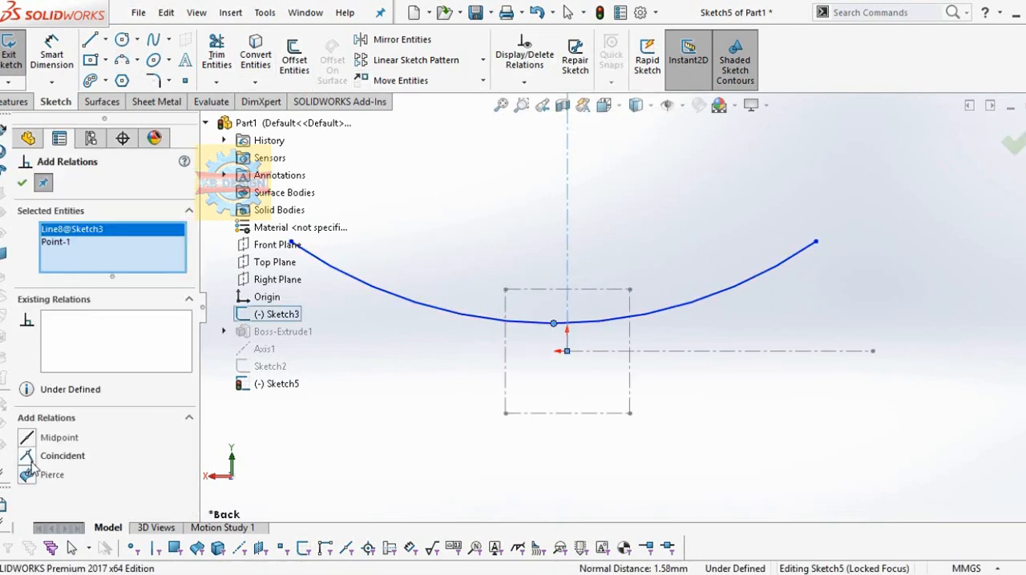
click(27, 456)
click(21, 186)
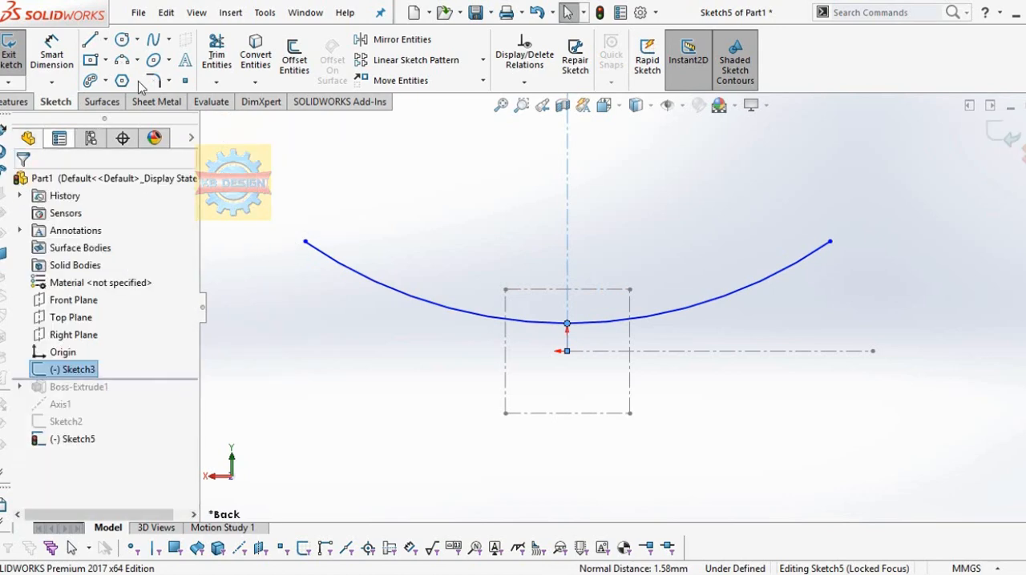
Step: Dimension the arc's radius to 99 mm
click(65, 51)
click(784, 271)
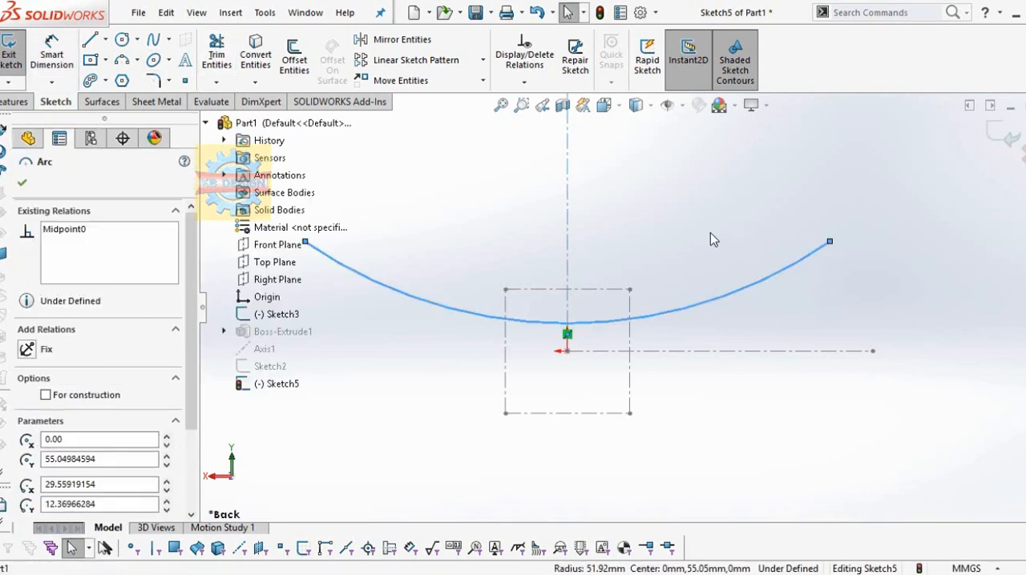
click(48, 56)
click(825, 339)
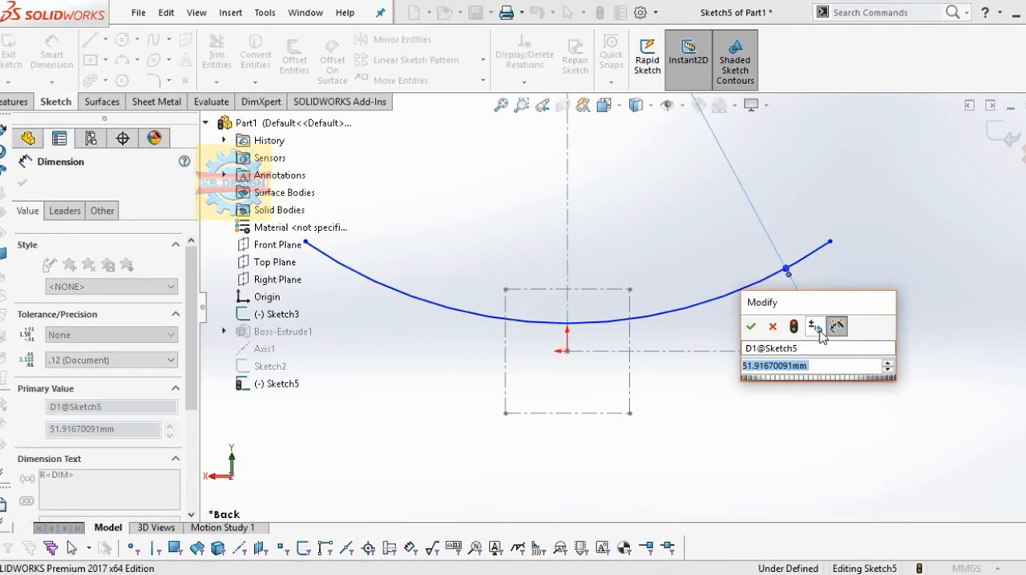
text(99)
key(Return)
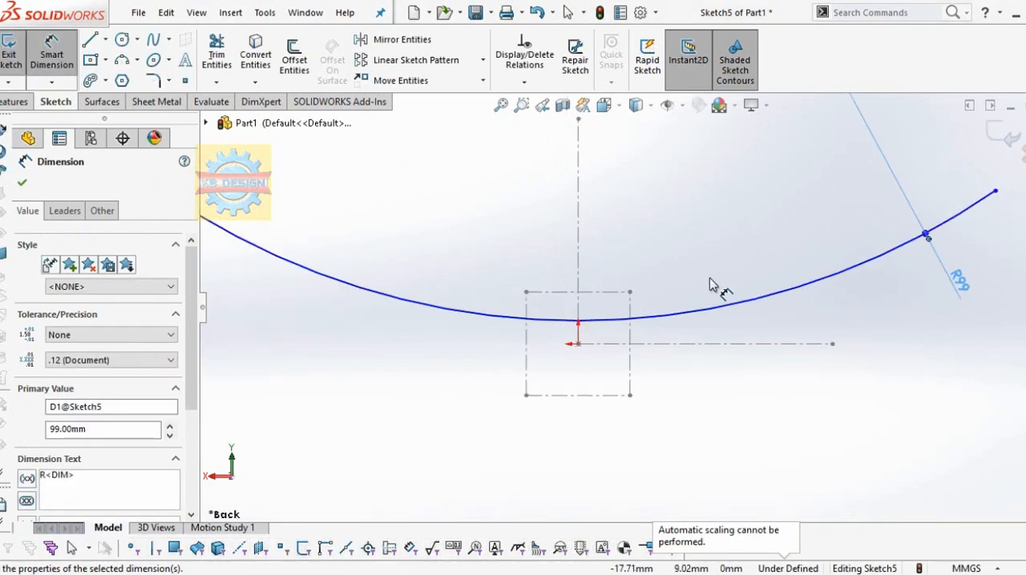
Step: Make the arc's midpoint coincident with the origin
click(525, 83)
click(545, 119)
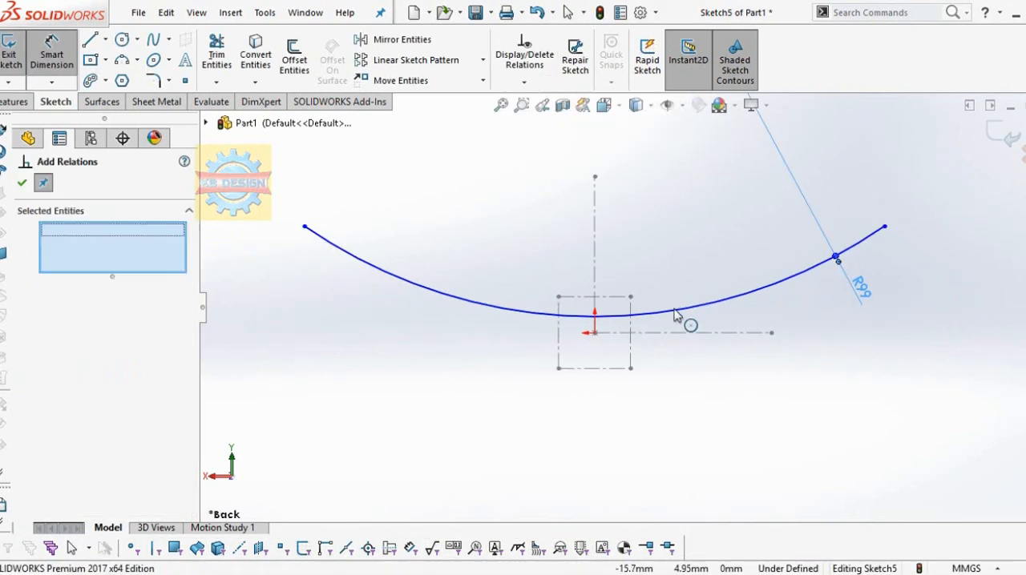
click(674, 315)
right_click(98, 254)
click(115, 266)
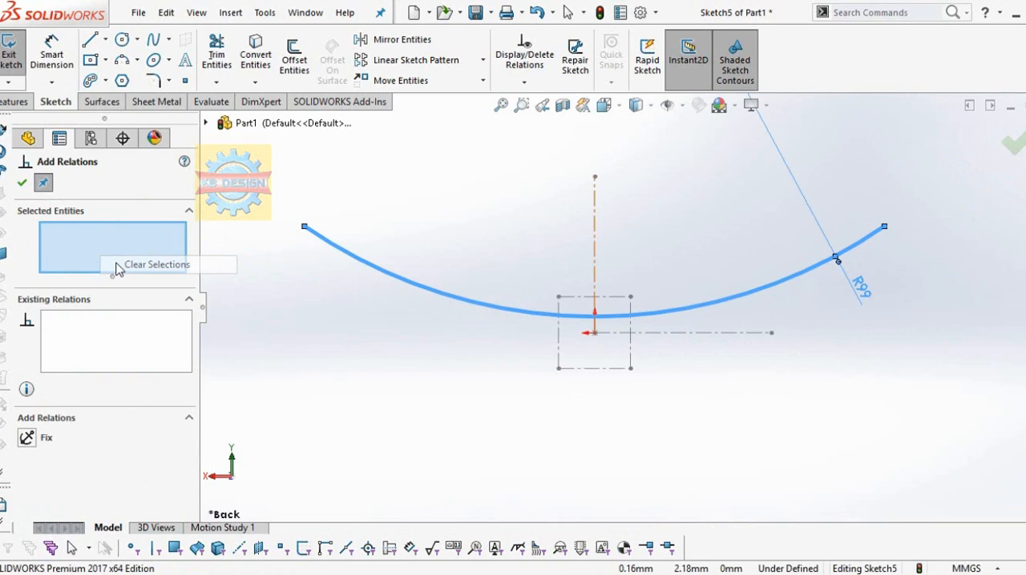
click(595, 334)
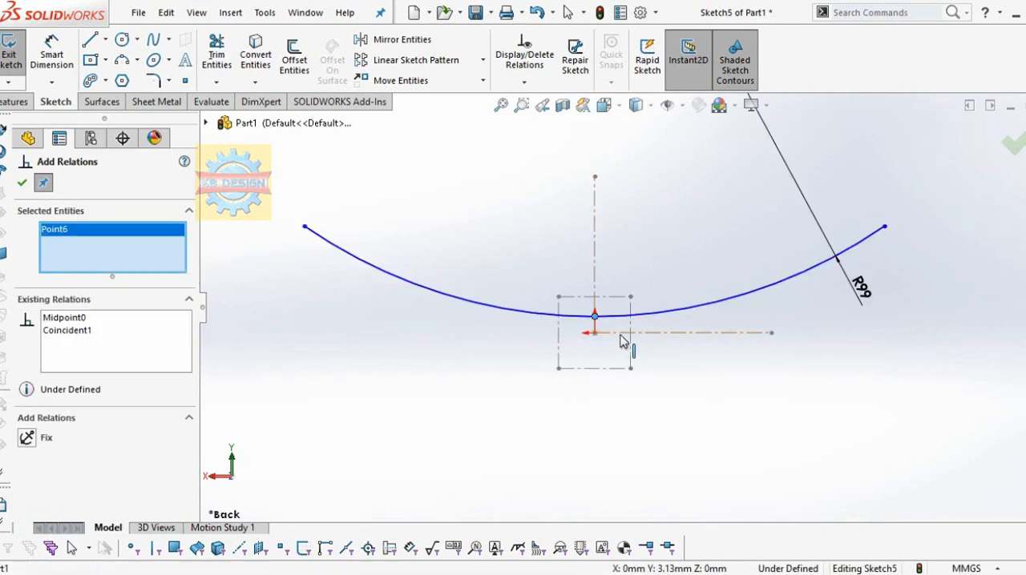
click(595, 334)
click(26, 474)
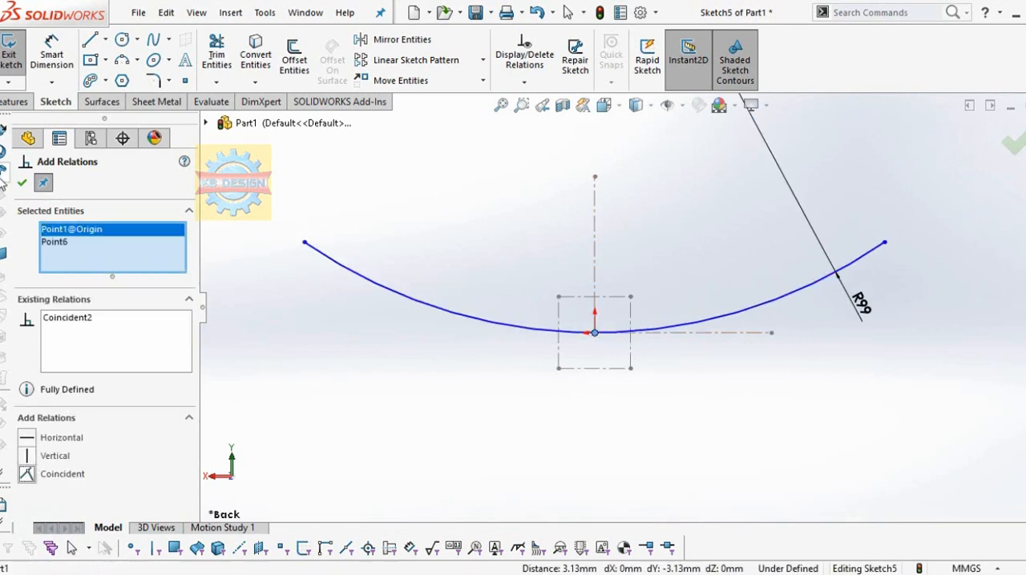
click(22, 183)
Step: Offset the arc bi-directionally by 1 mm with dimensions added
click(294, 52)
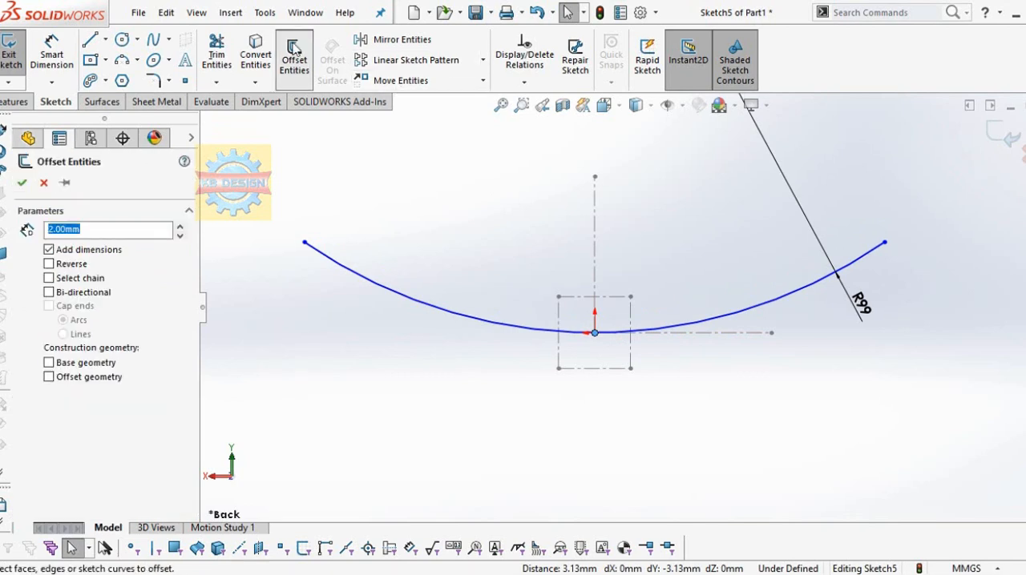
text(1)
key(Return)
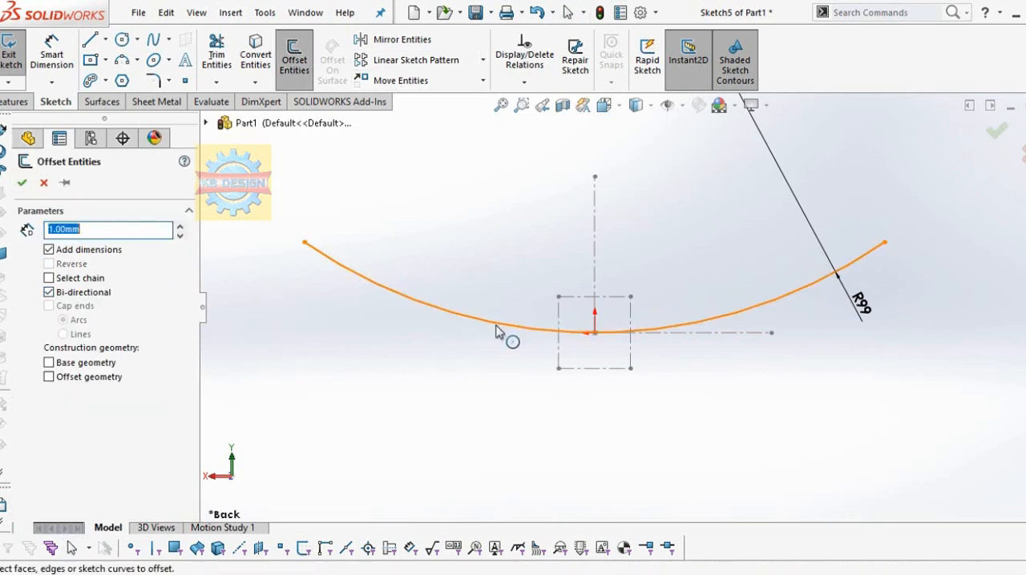
click(508, 335)
click(22, 184)
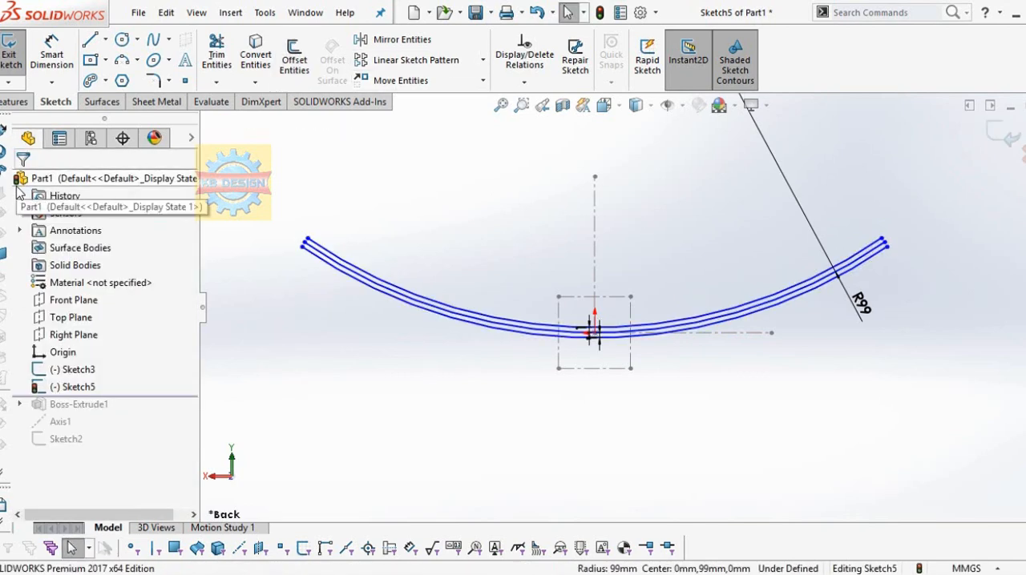
Step: Offset the central R99 arc bi-directionally by 3 mm and again by 5 mm
click(513, 329)
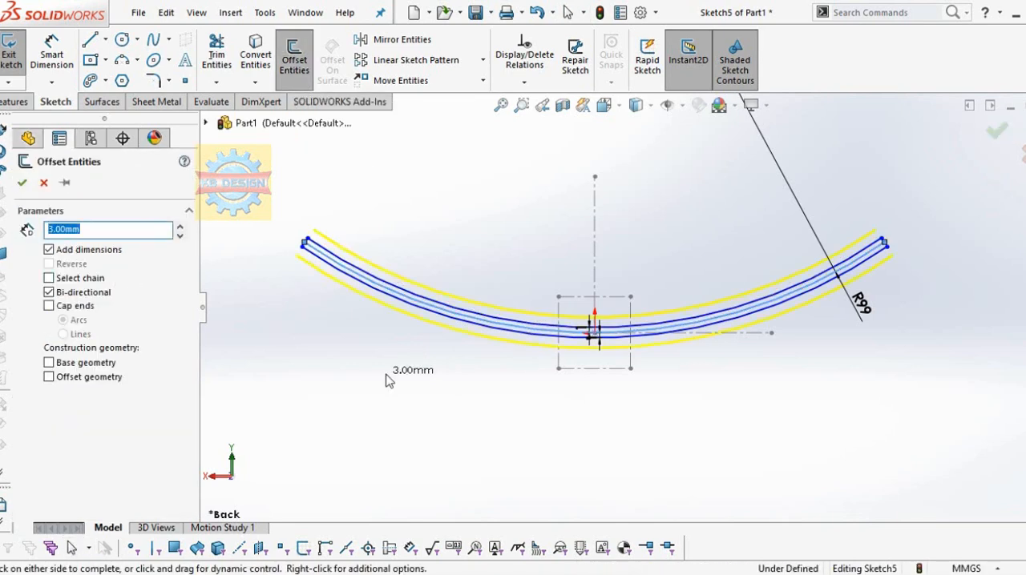
click(22, 182)
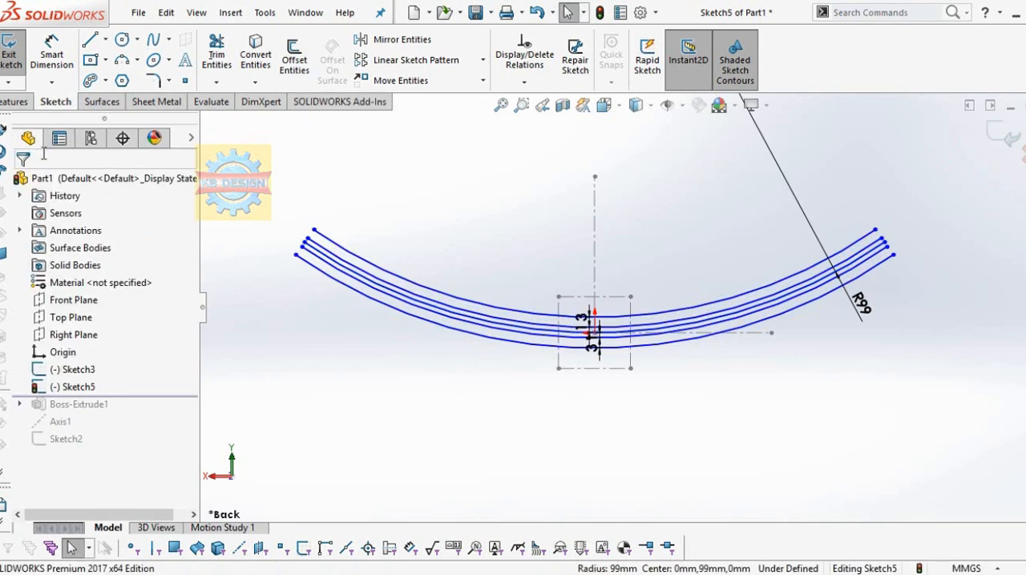
click(285, 72)
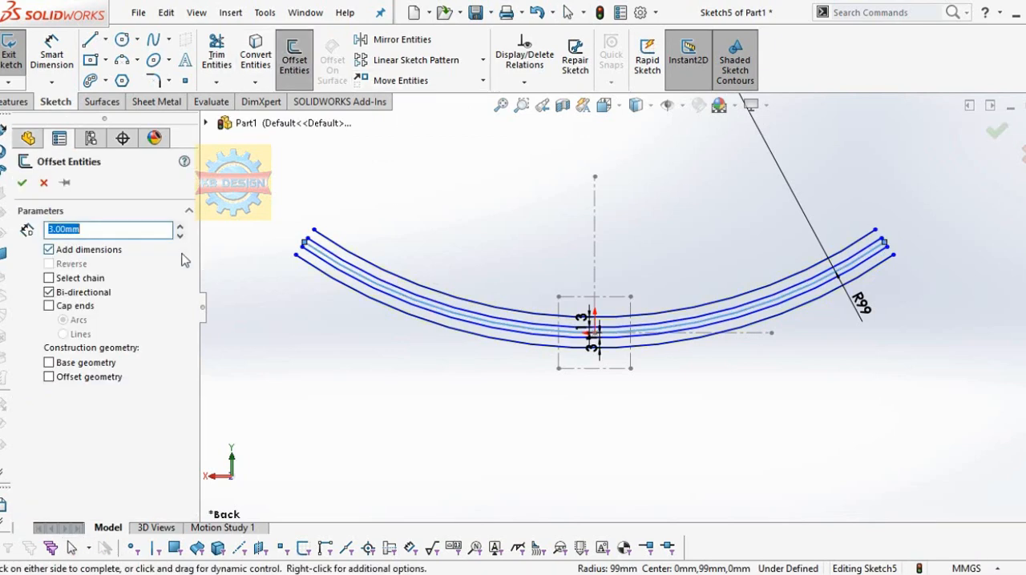
text(5)
key(Return)
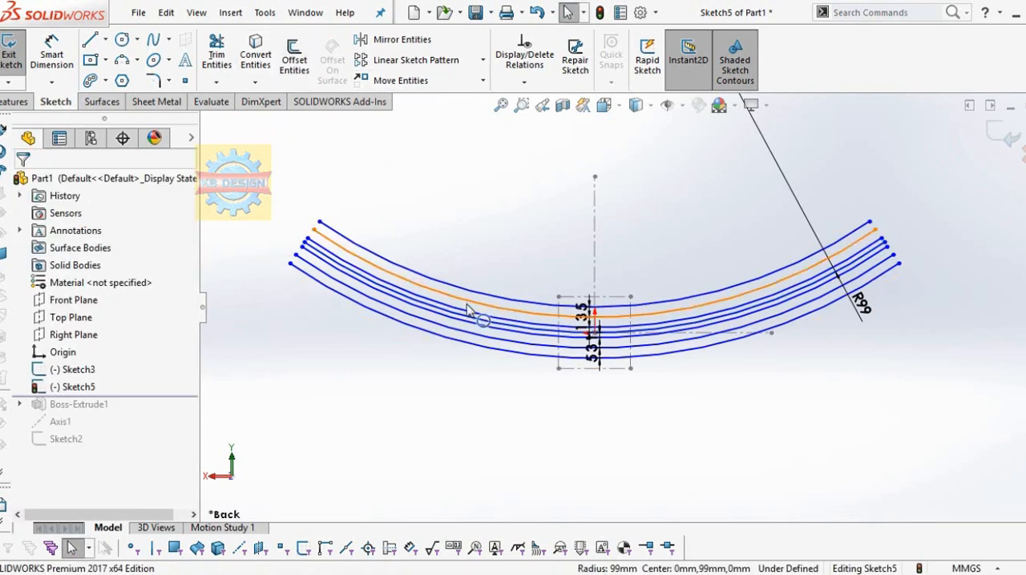
click(529, 335)
Step: Draw two concentric circles above the left ends of the arcs, about 5.7 mm and 11.9 mm in diameter
click(130, 46)
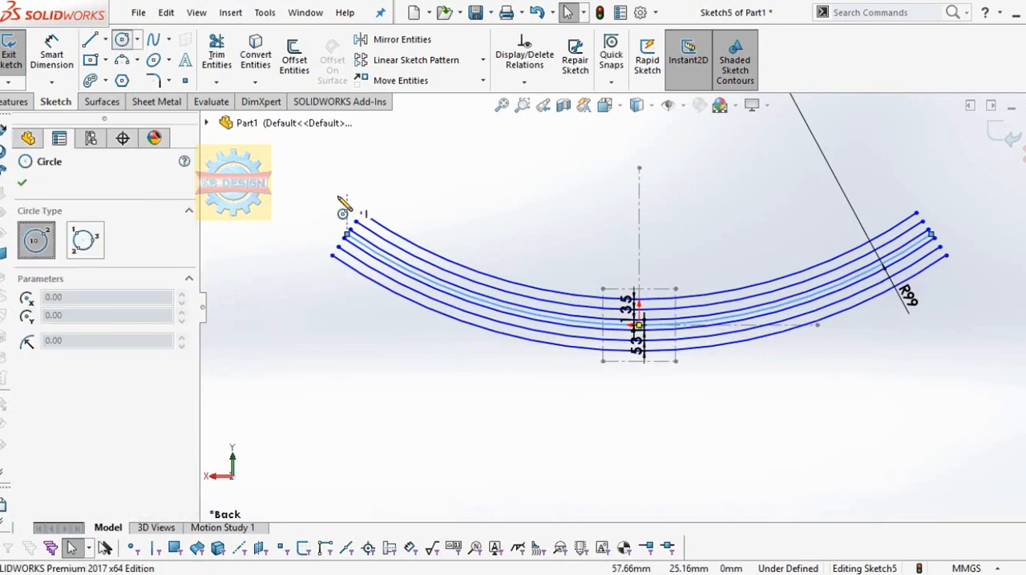
click(338, 195)
click(350, 187)
click(338, 196)
click(365, 192)
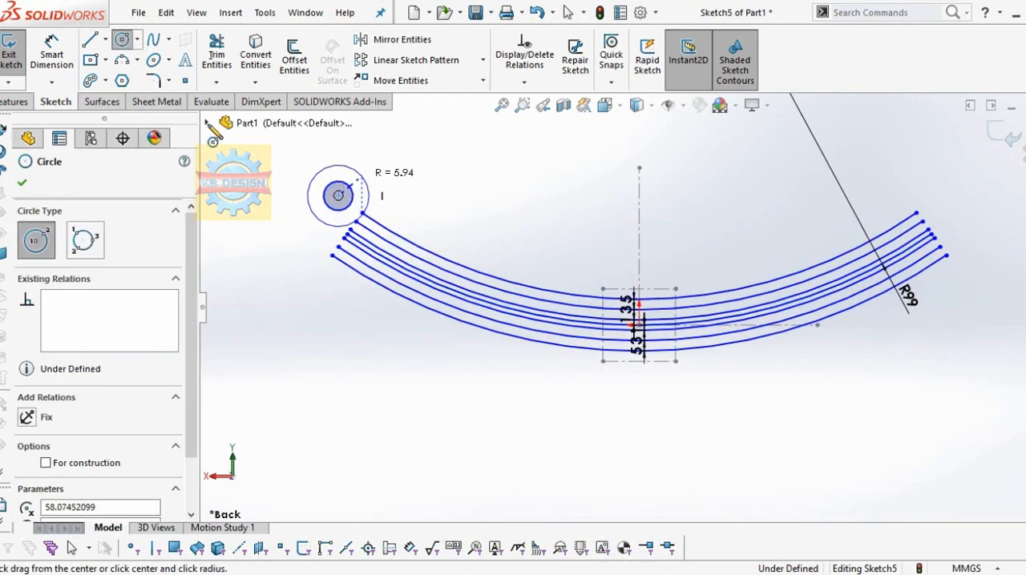
Step: Dimension the inner circle's diameter to 4.5 mm
click(51, 54)
click(317, 174)
click(303, 155)
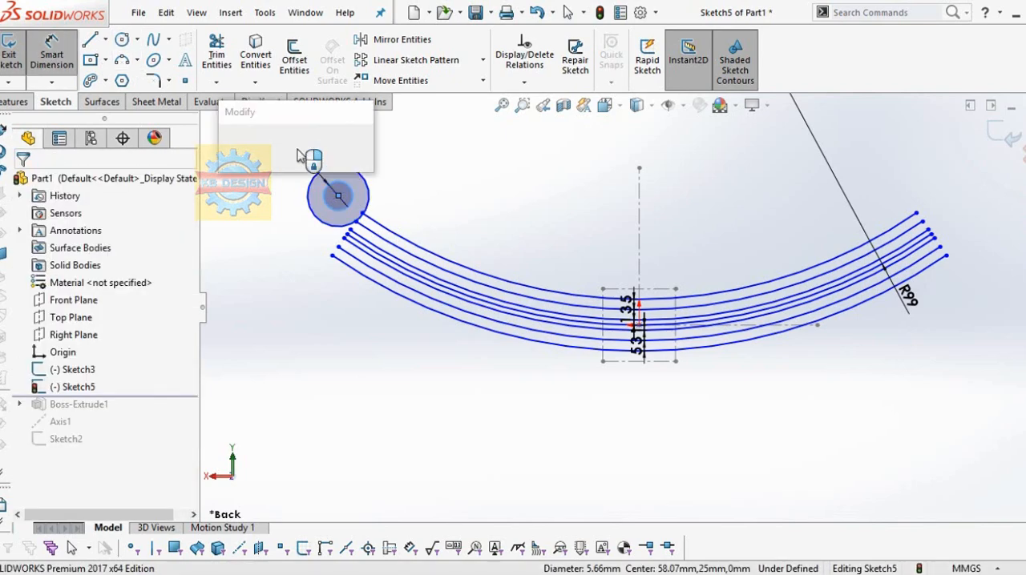
text(4.5)
key(Return)
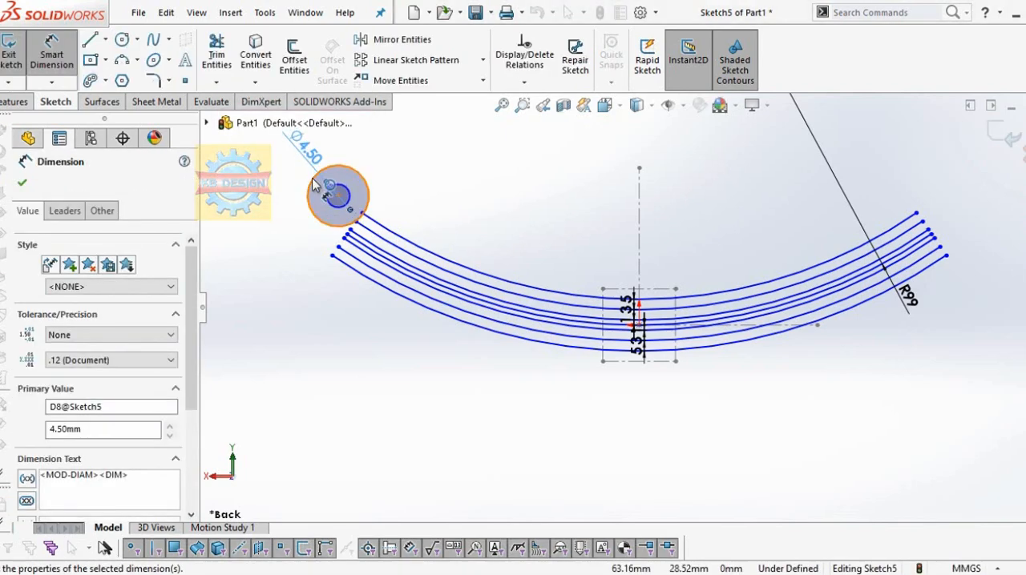
Step: Dimension the outer circle's diameter to 8 mm
click(310, 184)
click(278, 188)
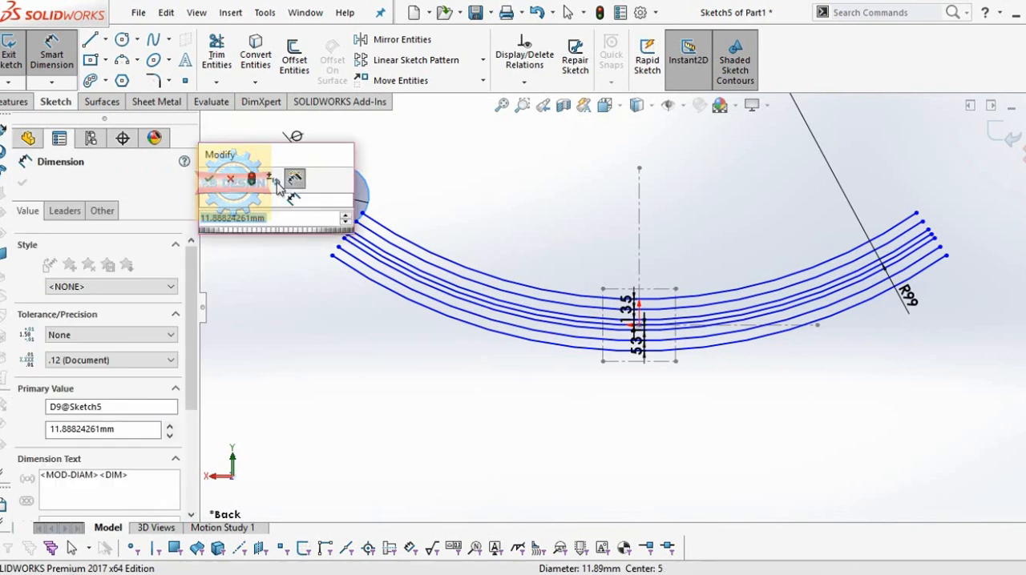
text(8)
key(Return)
scroll(351, 143, down, 1)
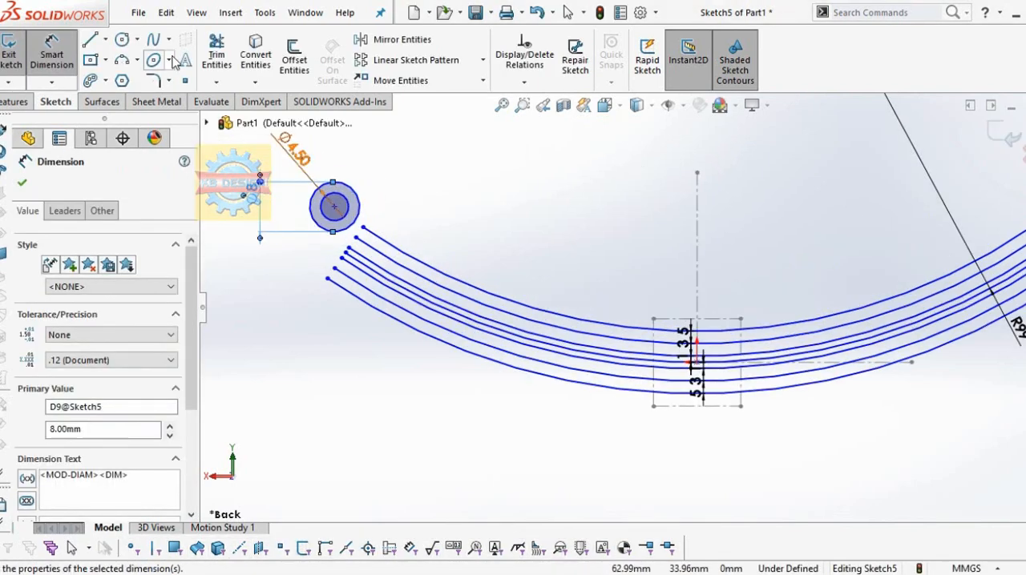
click(398, 39)
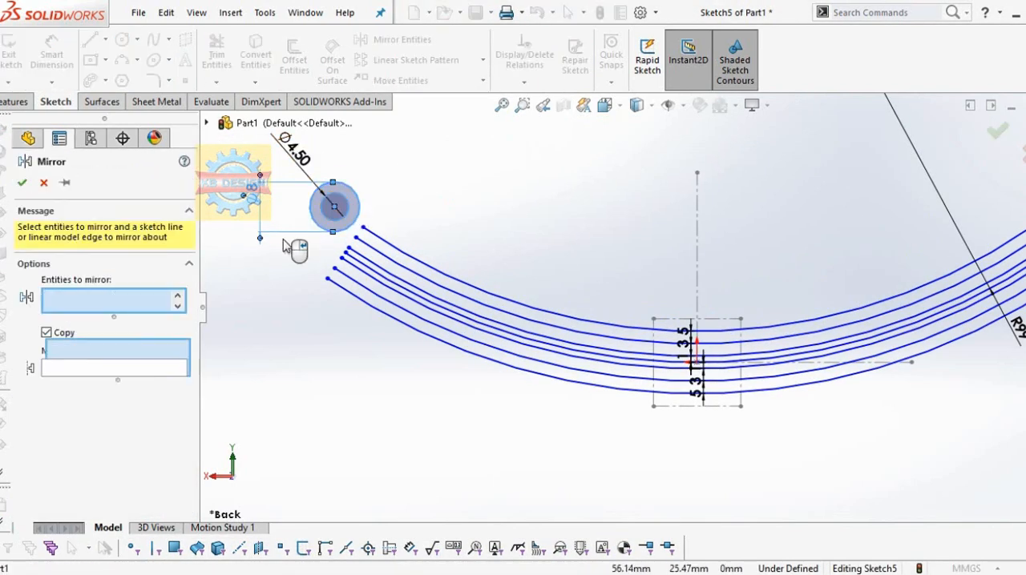
click(145, 384)
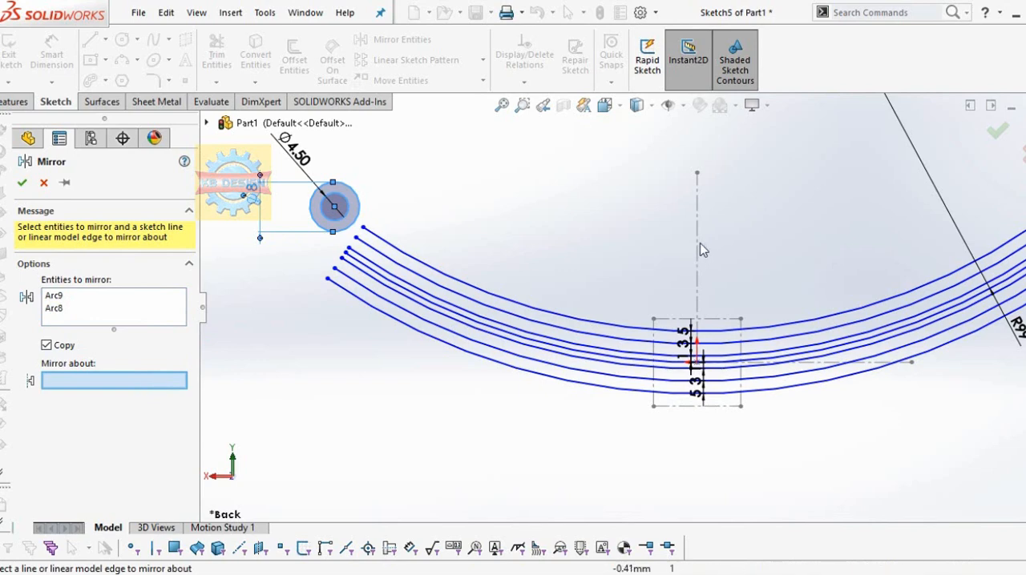
click(43, 182)
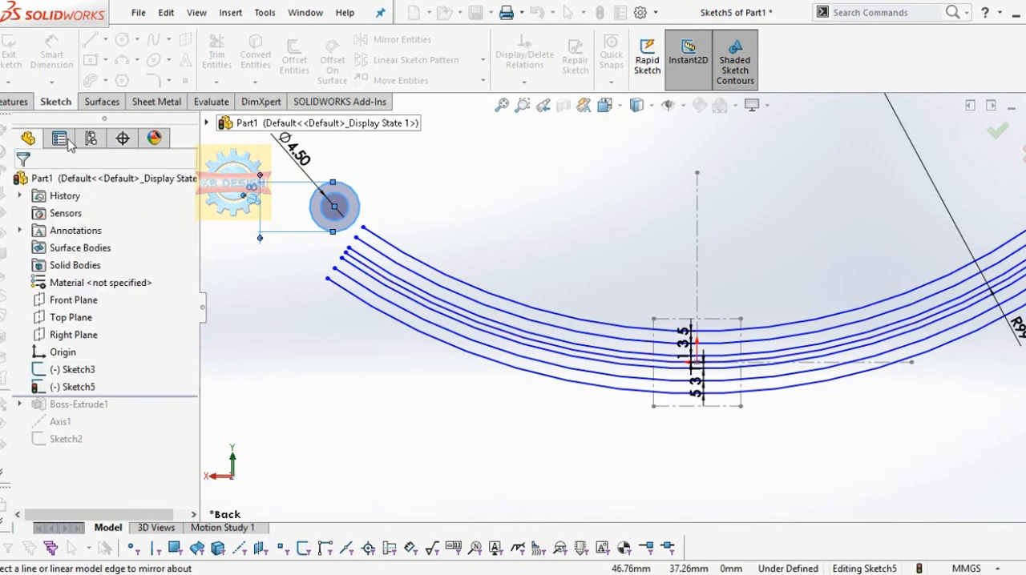
Step: Draw a vertical centerline from the origin up to a point slightly above the existing vertical construction line
click(106, 39)
click(130, 78)
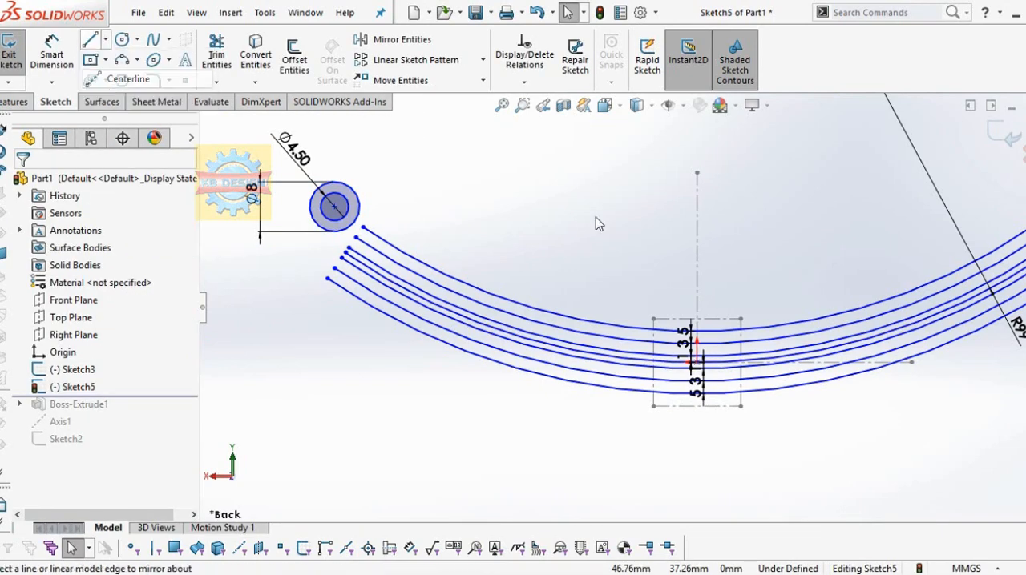
click(698, 362)
click(702, 165)
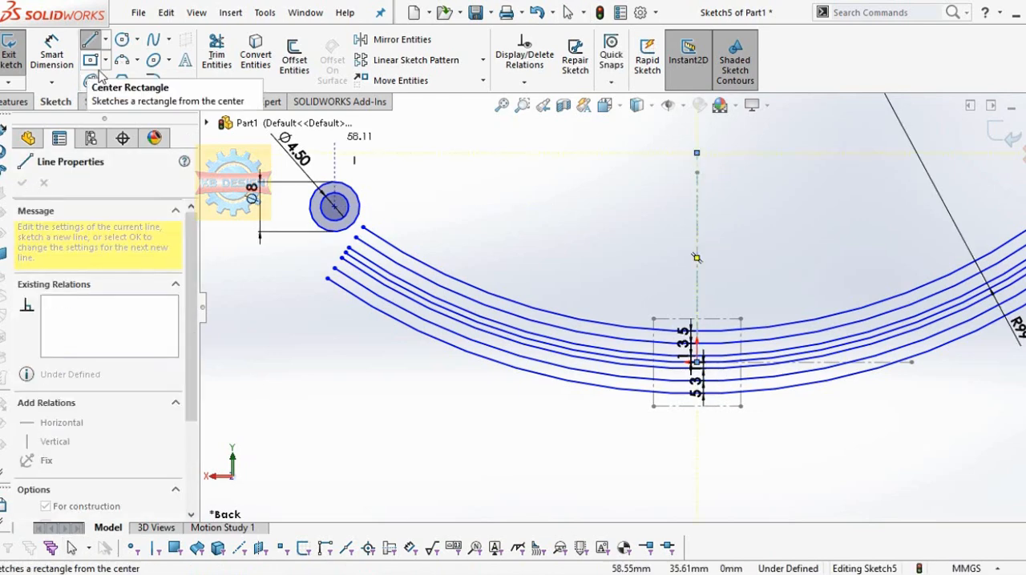
click(524, 81)
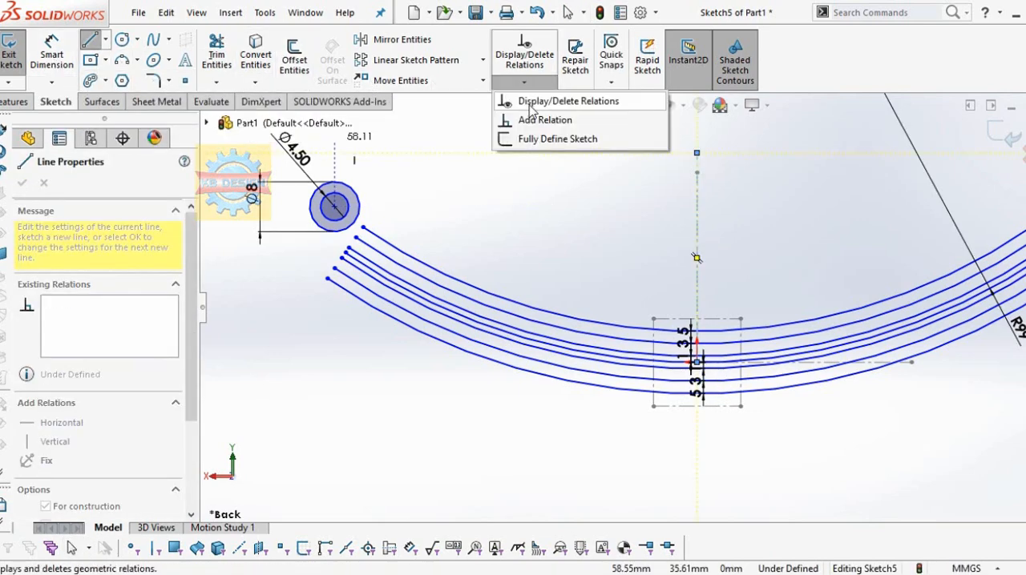
click(536, 119)
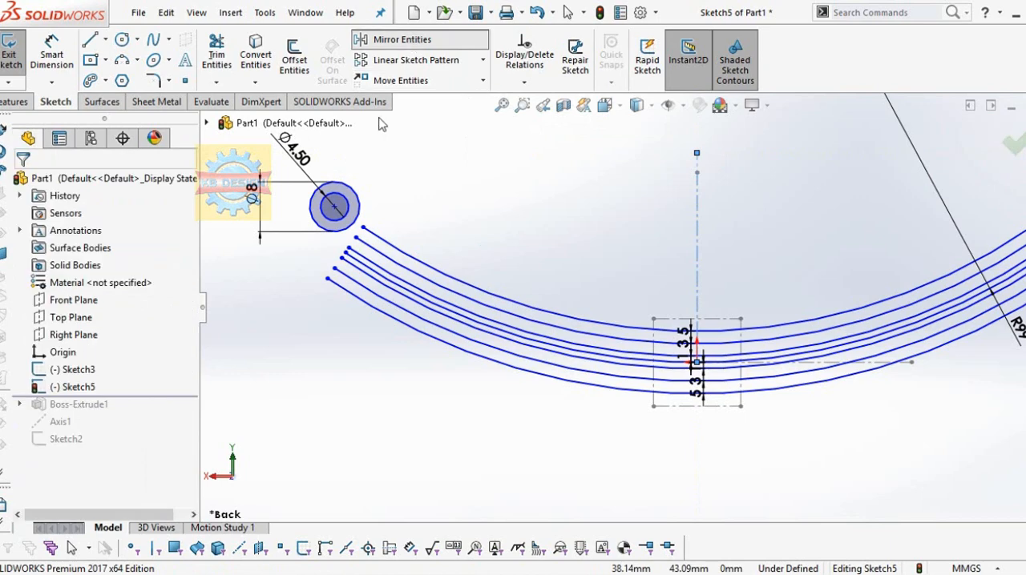
Step: Mirror both concentric circles about the vertical centerline, keeping the originals
click(401, 39)
right_click(141, 298)
click(160, 310)
click(359, 210)
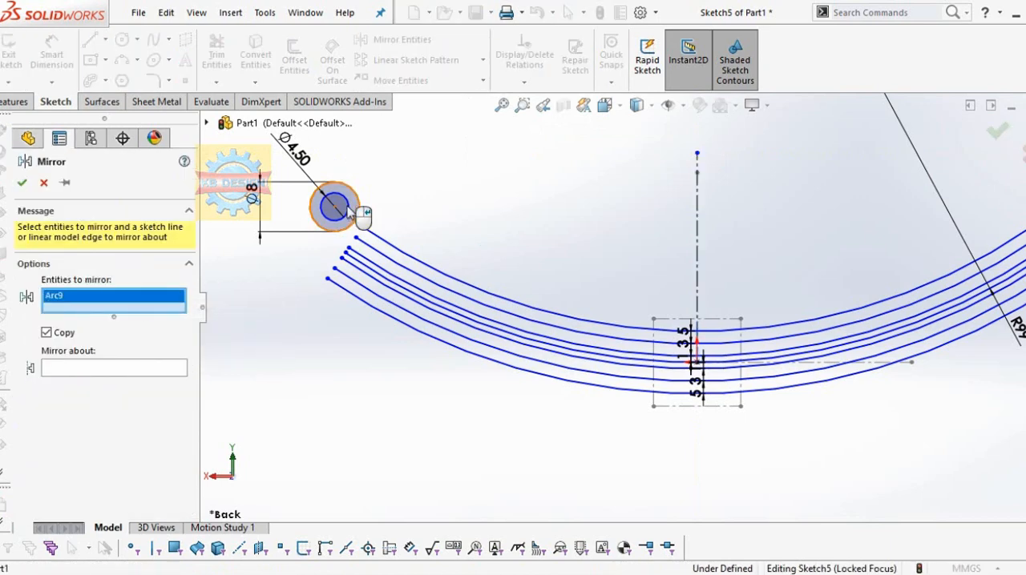
click(348, 207)
click(181, 381)
click(698, 228)
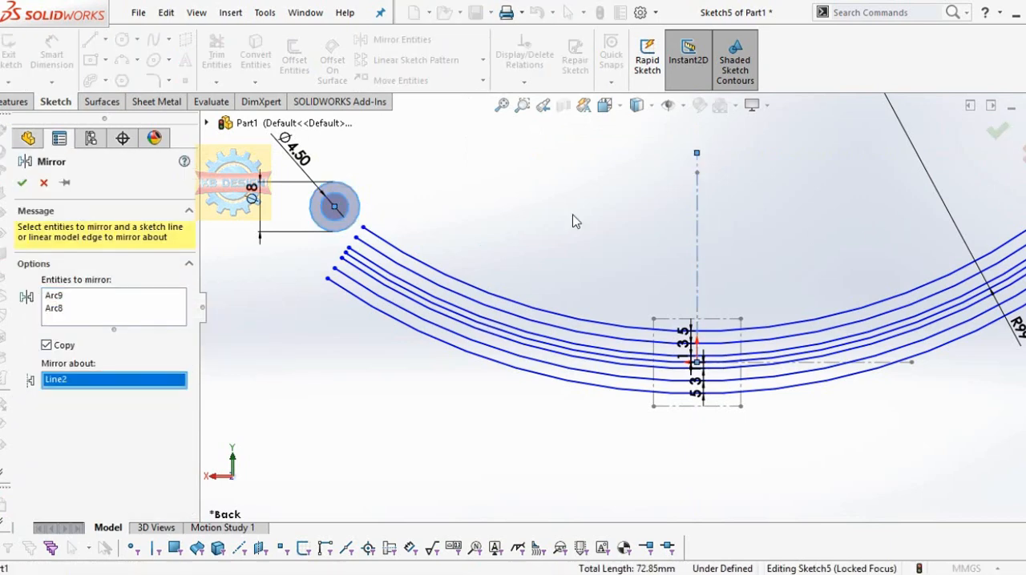
click(21, 185)
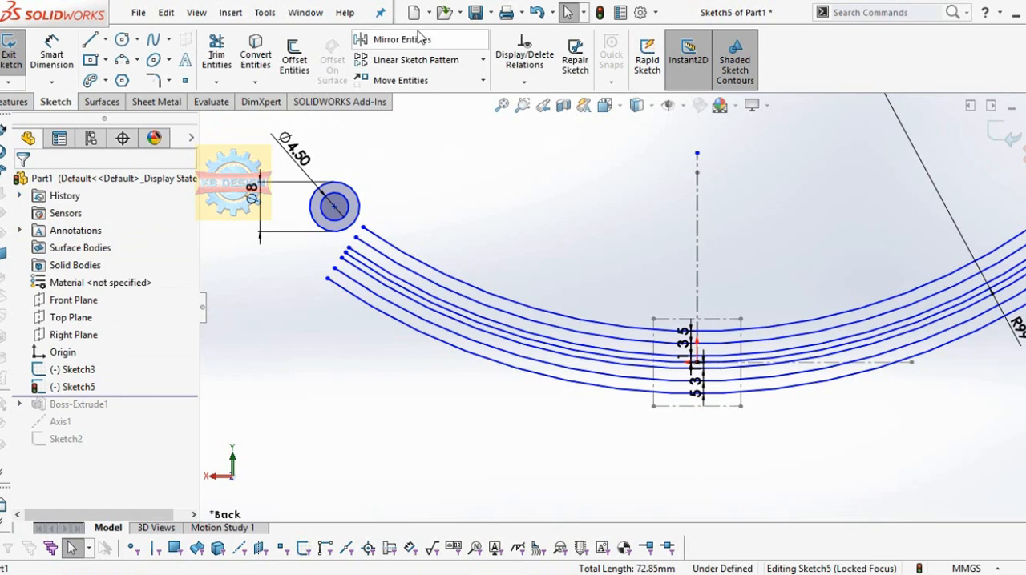
Step: Add a tangent relation between the left outer circle and the upper 3 mm offset arc
ctrl+click(374, 250)
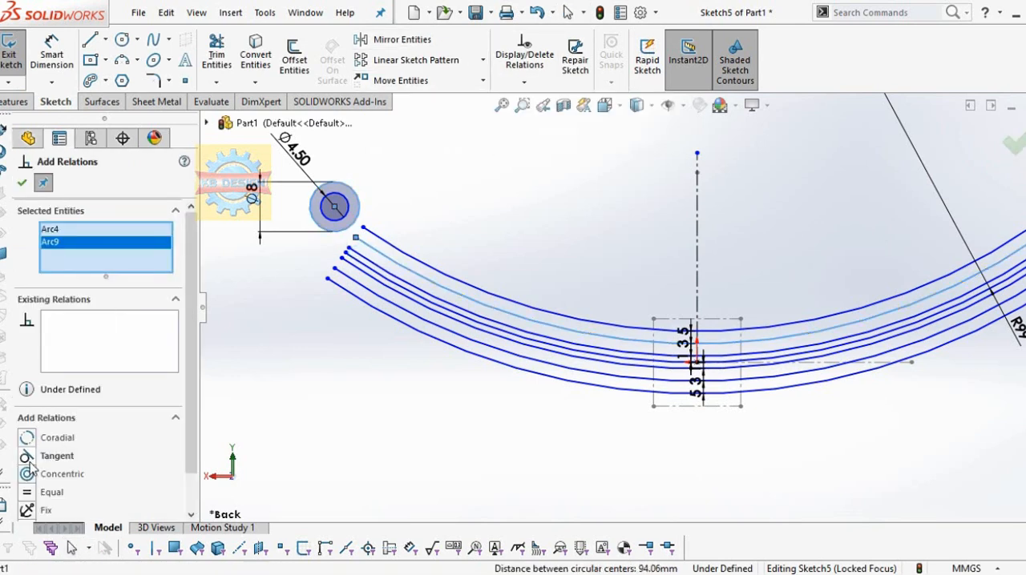
click(28, 459)
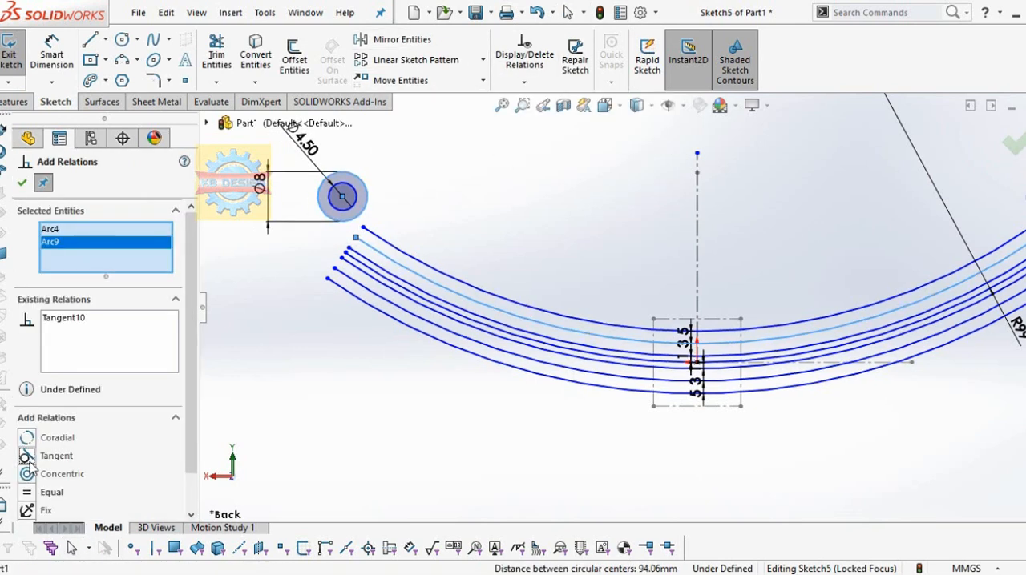
click(22, 185)
Step: Add a tangent relation between the mirrored right outer circle and the upper 3 mm offset arc
click(537, 85)
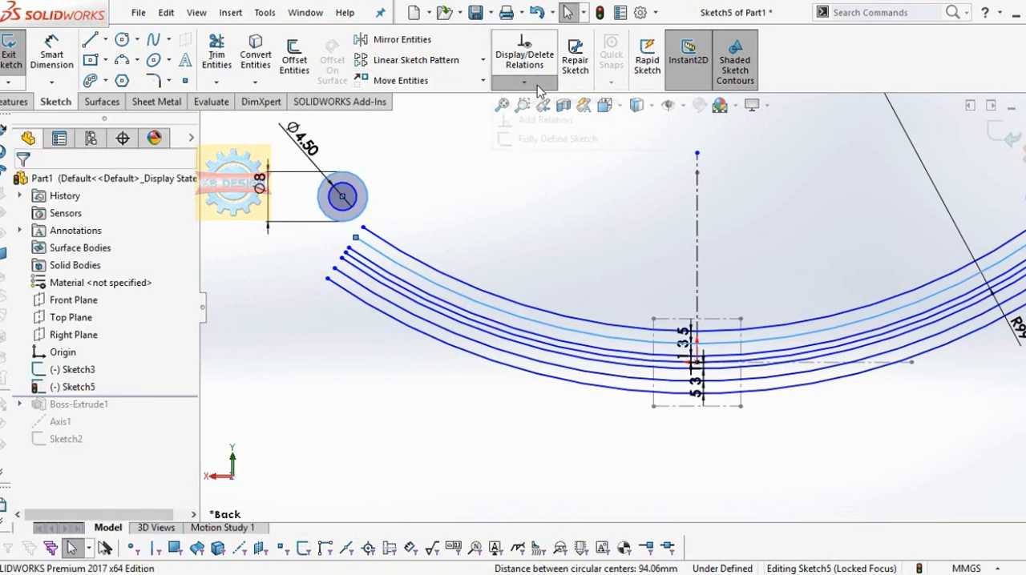
click(544, 124)
scroll(734, 220, up, 2)
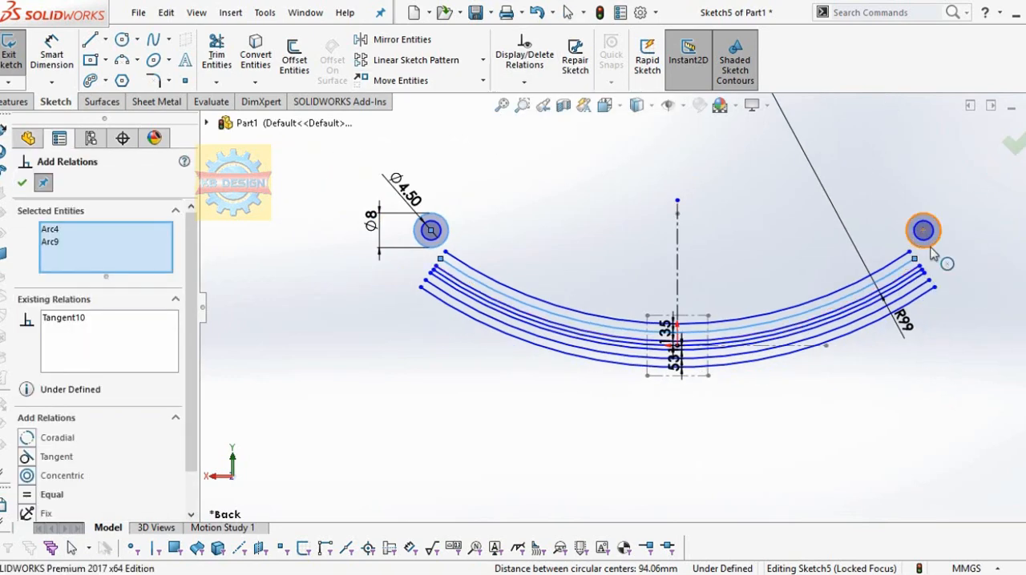
right_click(126, 238)
click(164, 245)
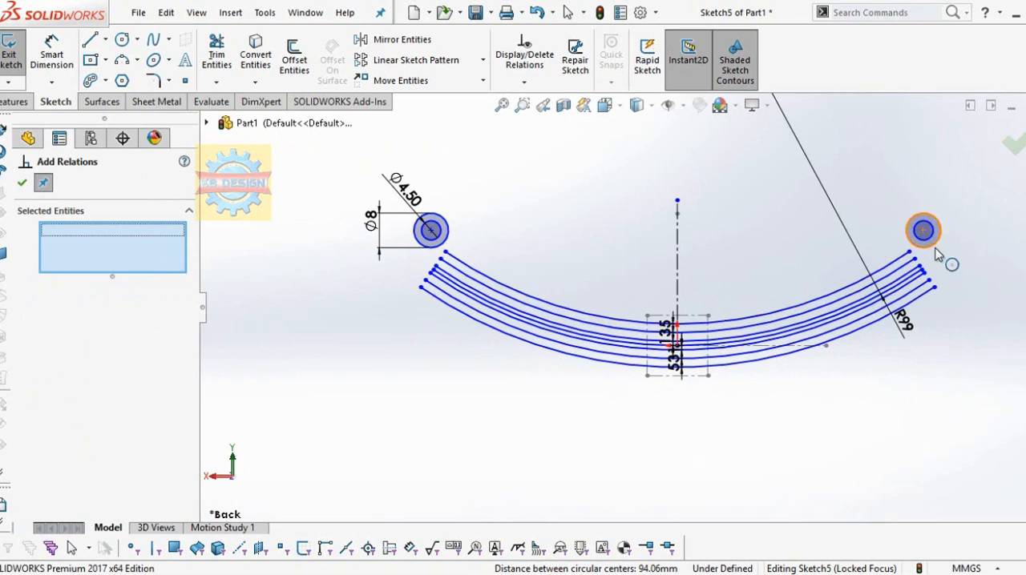
click(936, 248)
click(904, 265)
click(25, 462)
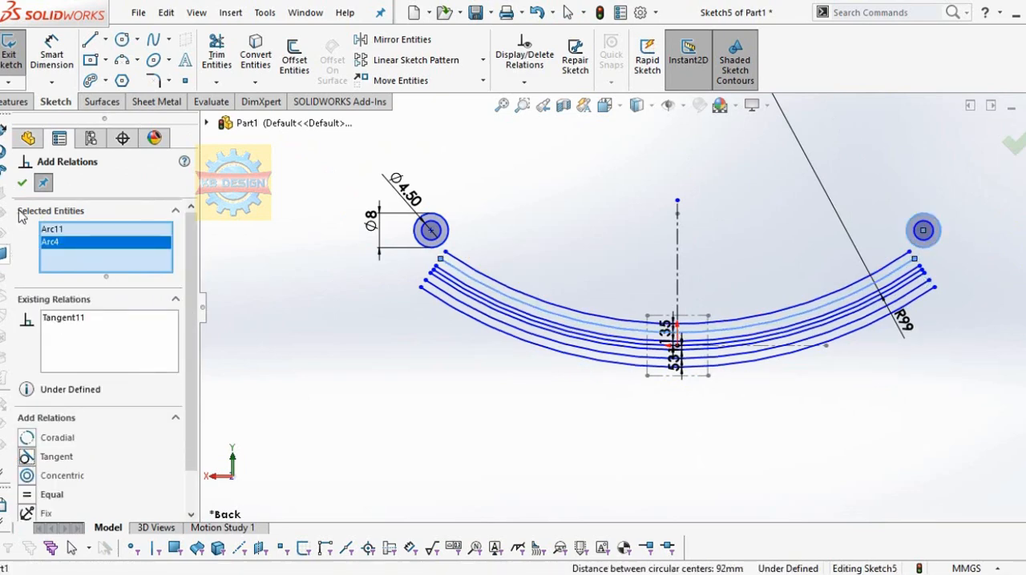
click(22, 183)
Step: Dimension the vertical distance from the left circles' center to the construction square's upper-left corner as 9 mm
scroll(631, 275, down, 2)
scroll(630, 275, up, 1)
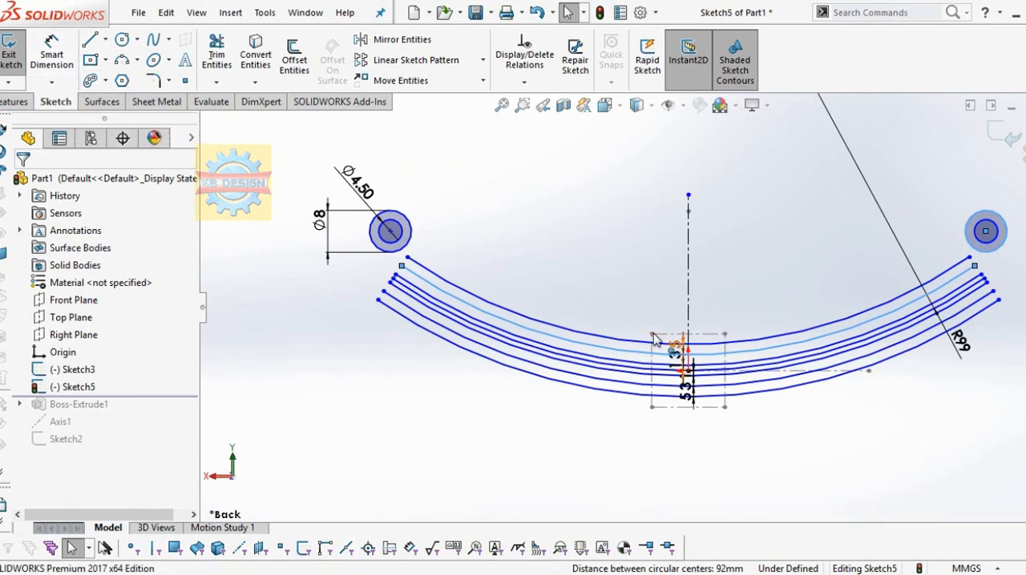
click(66, 60)
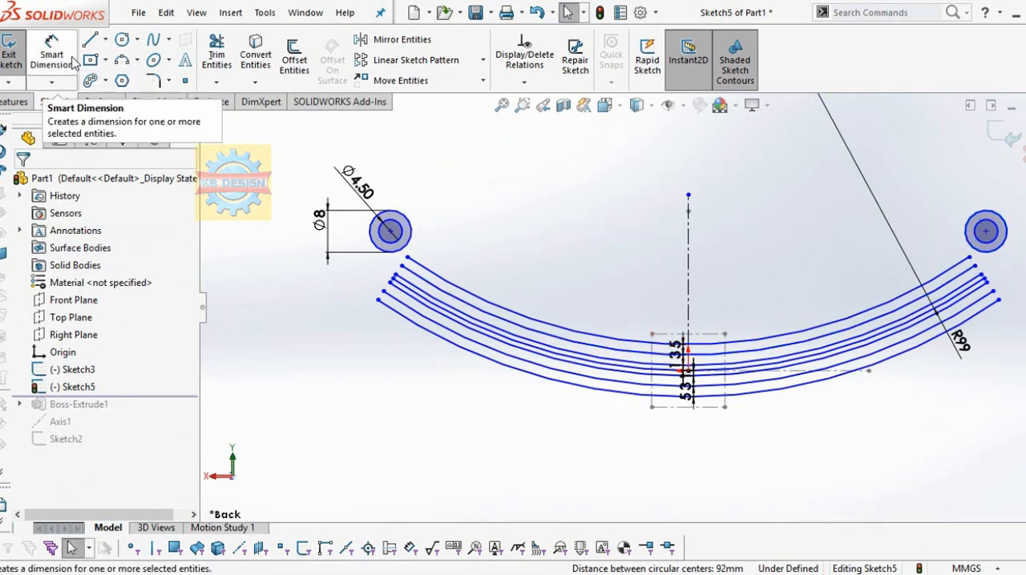
click(391, 232)
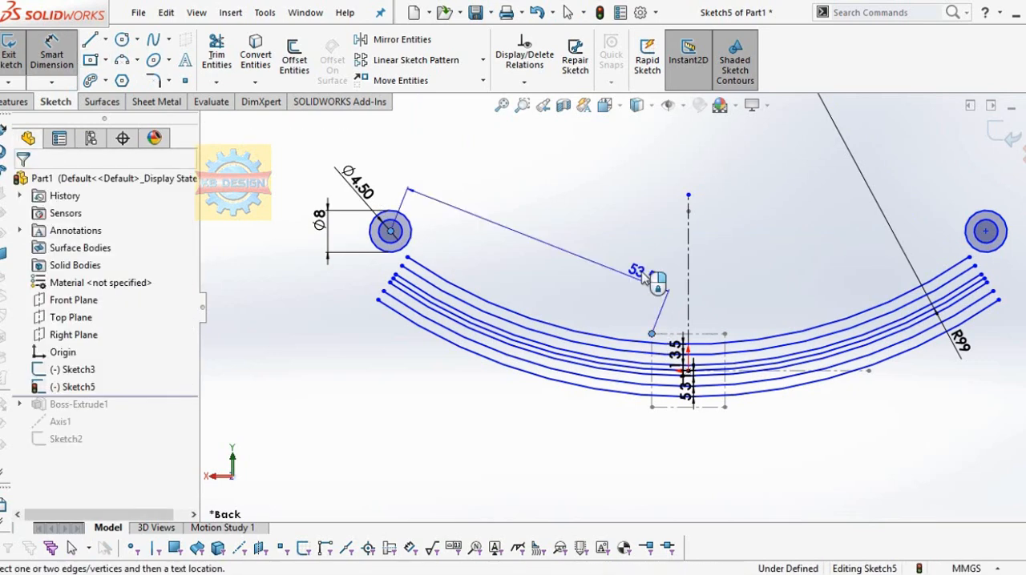
click(652, 333)
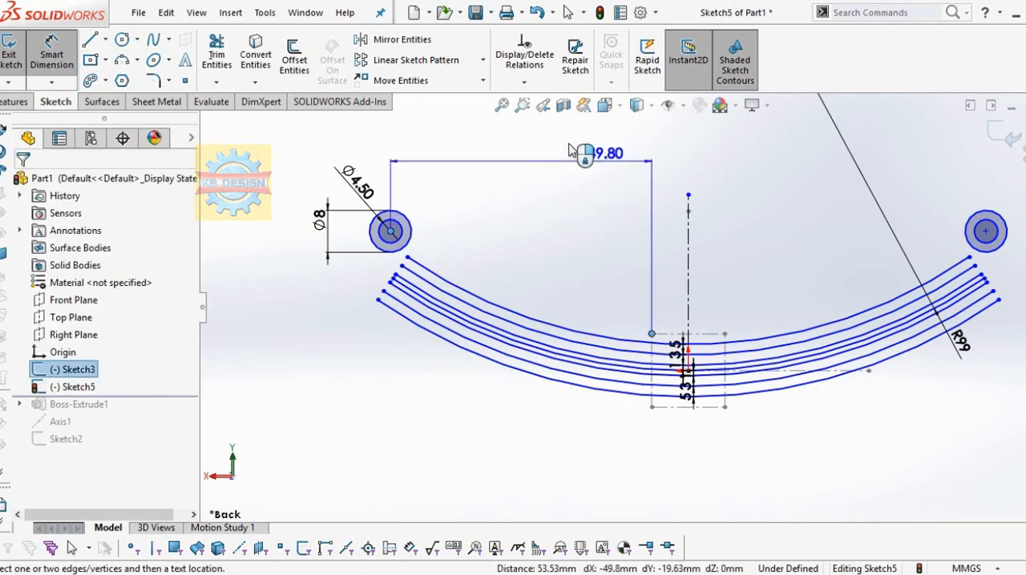
click(744, 283)
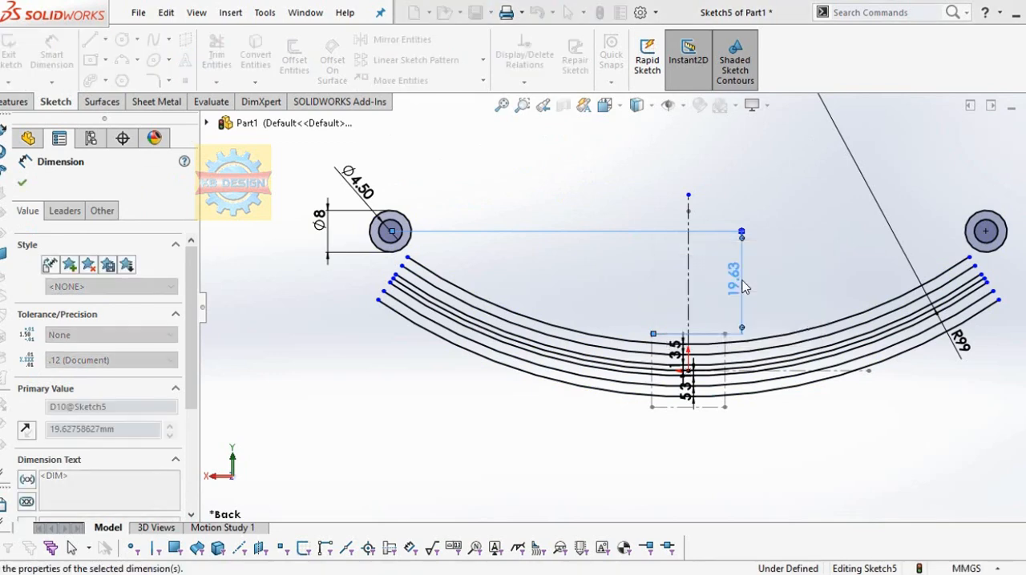
text(9)
key(Return)
scroll(637, 353, down, 2)
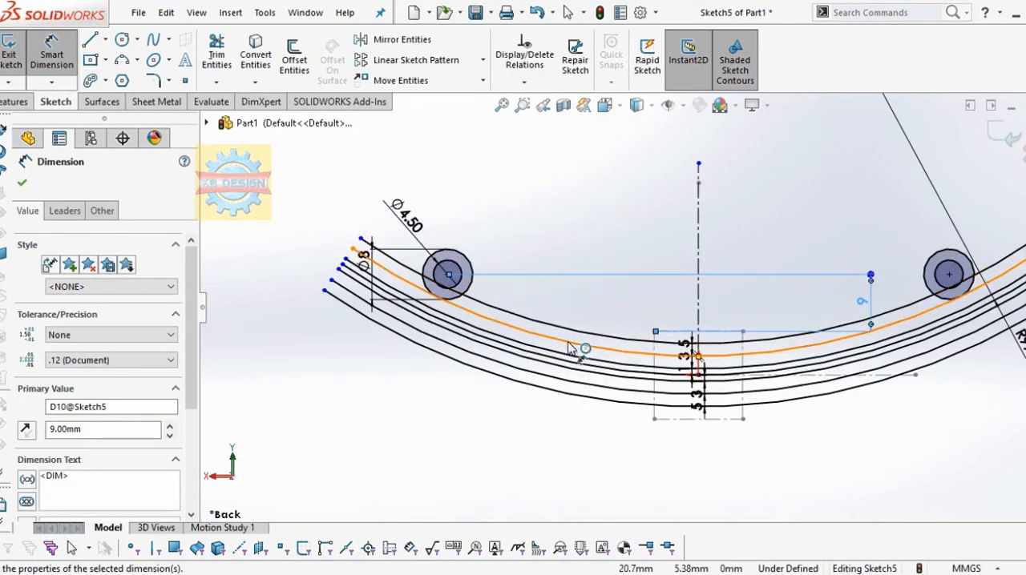
Step: Trim the upper two arcs beyond and inside the left circles, plus the outer circle's segment between those arcs
scroll(568, 346, down, 1)
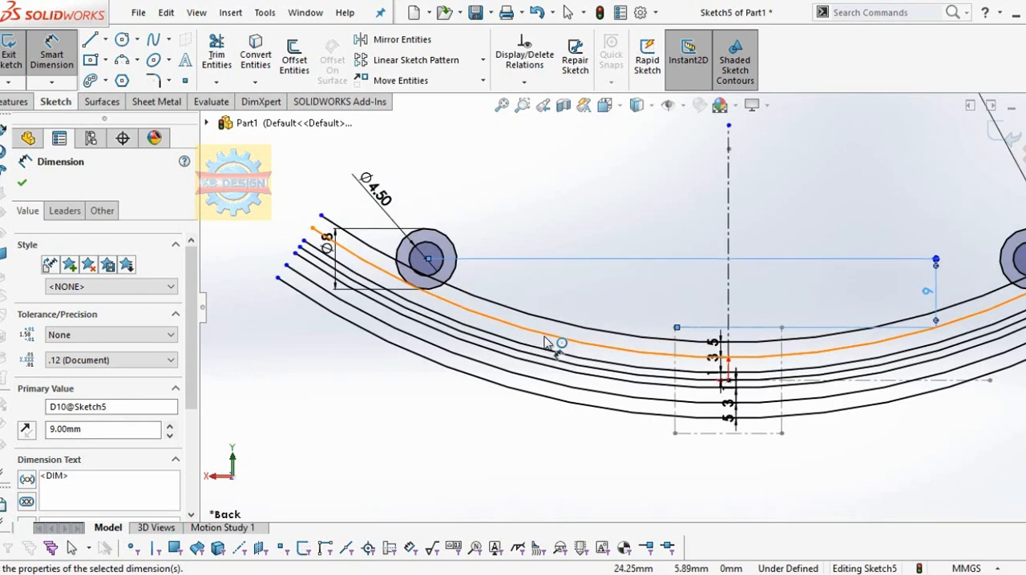
click(217, 50)
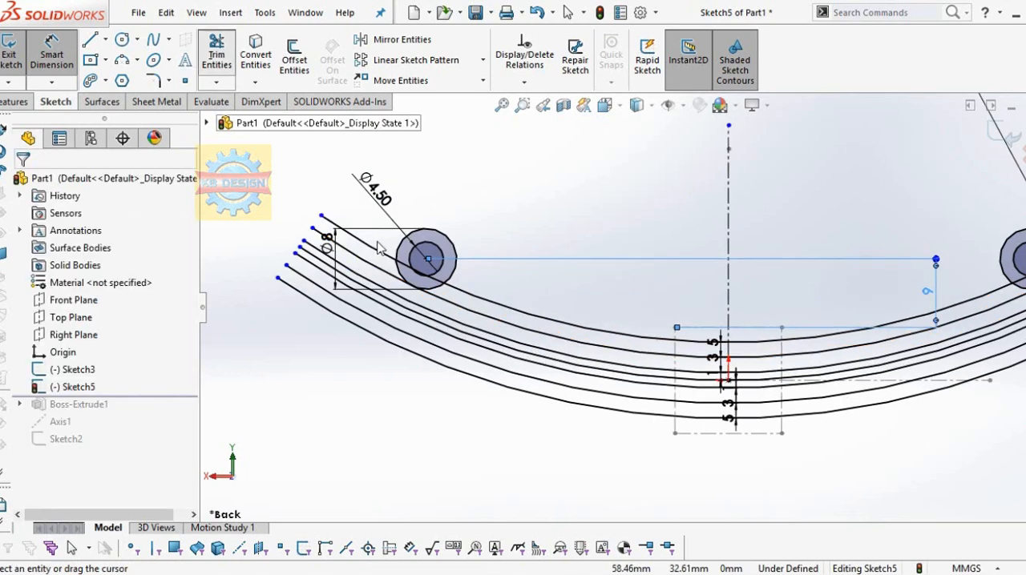
scroll(380, 276, down, 2)
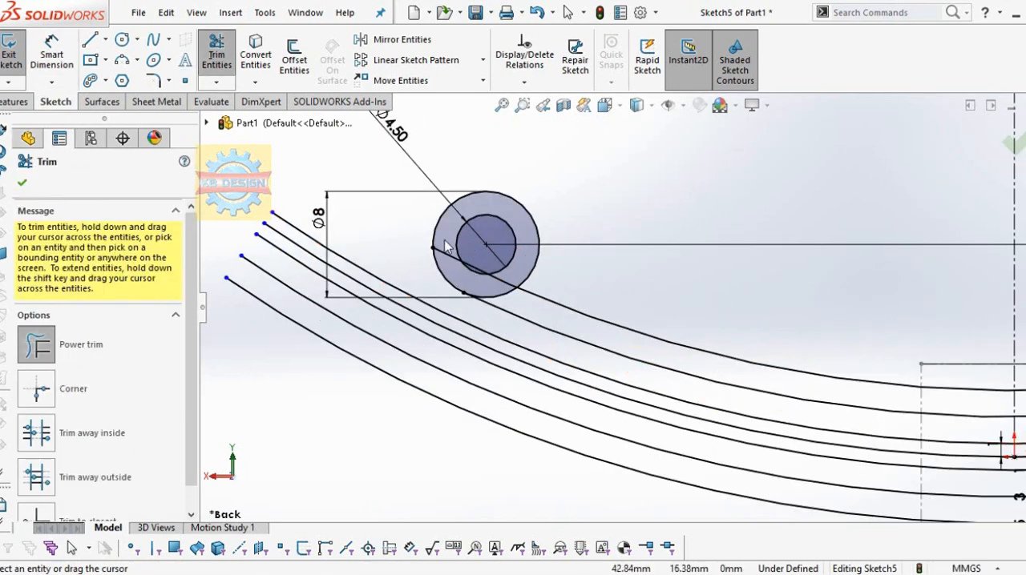
scroll(496, 273, down, 2)
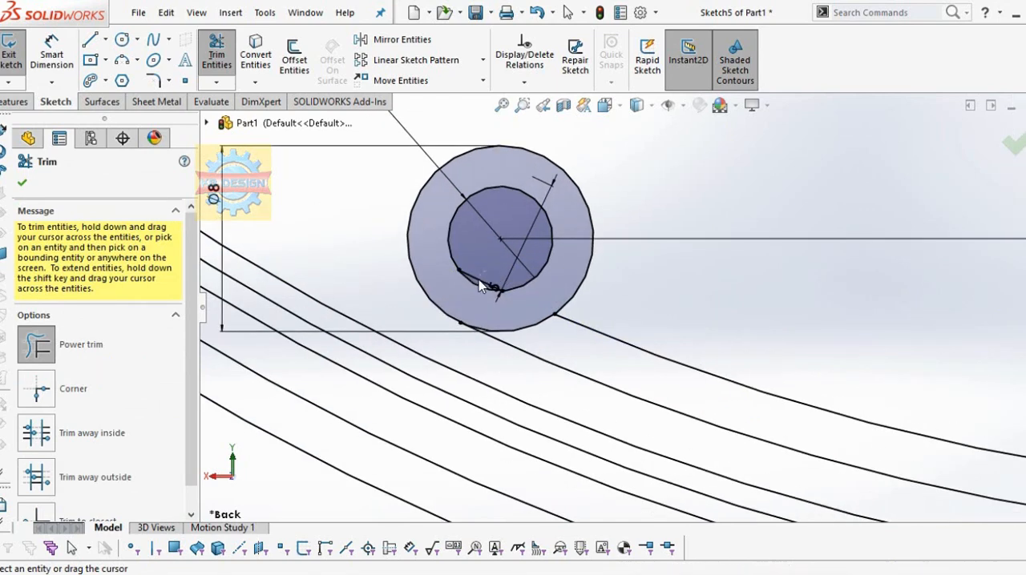
drag(480, 287, 453, 336)
scroll(454, 337, down, 2)
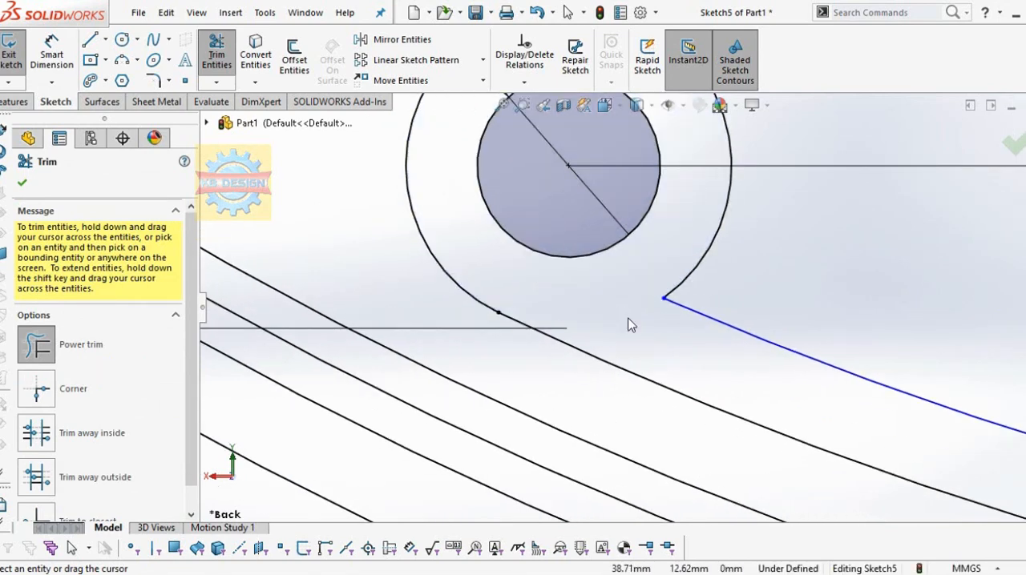
Step: Trim the upper two arcs beyond and inside the right circles, plus the outer circle's segment between those arcs
scroll(722, 312, up, 8)
scroll(876, 296, down, 3)
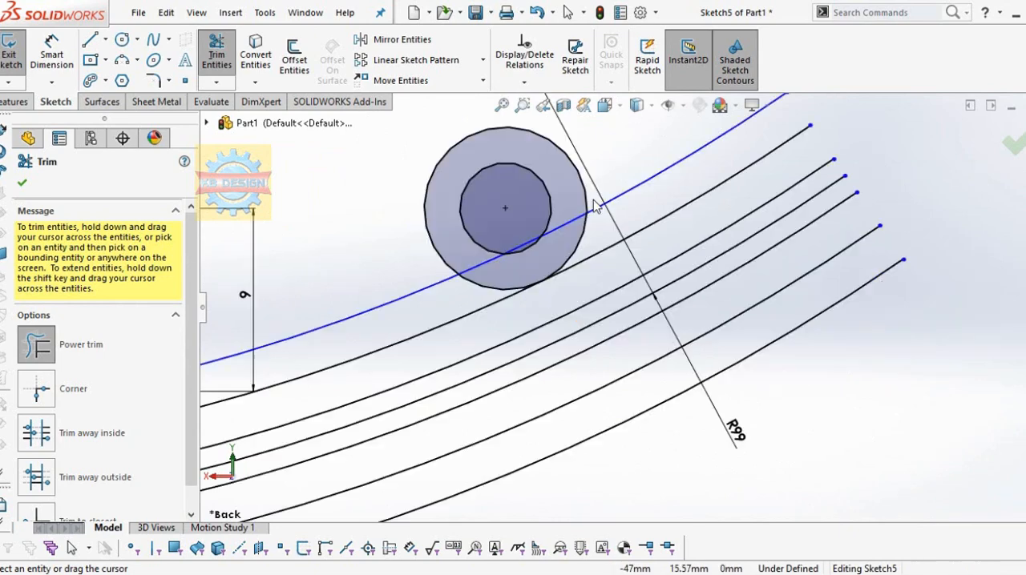
drag(639, 161, 604, 260)
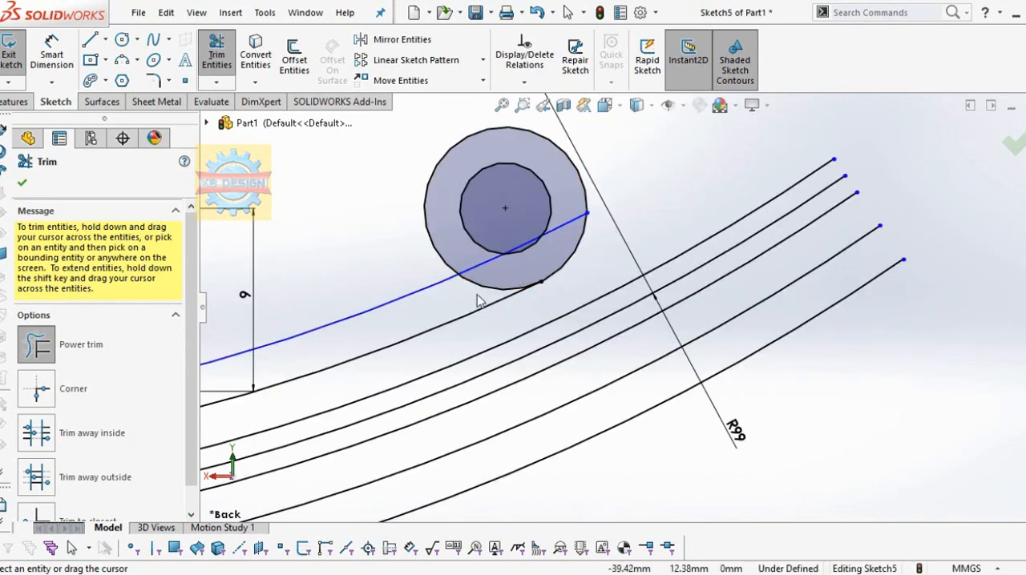
click(470, 263)
scroll(497, 261, down, 3)
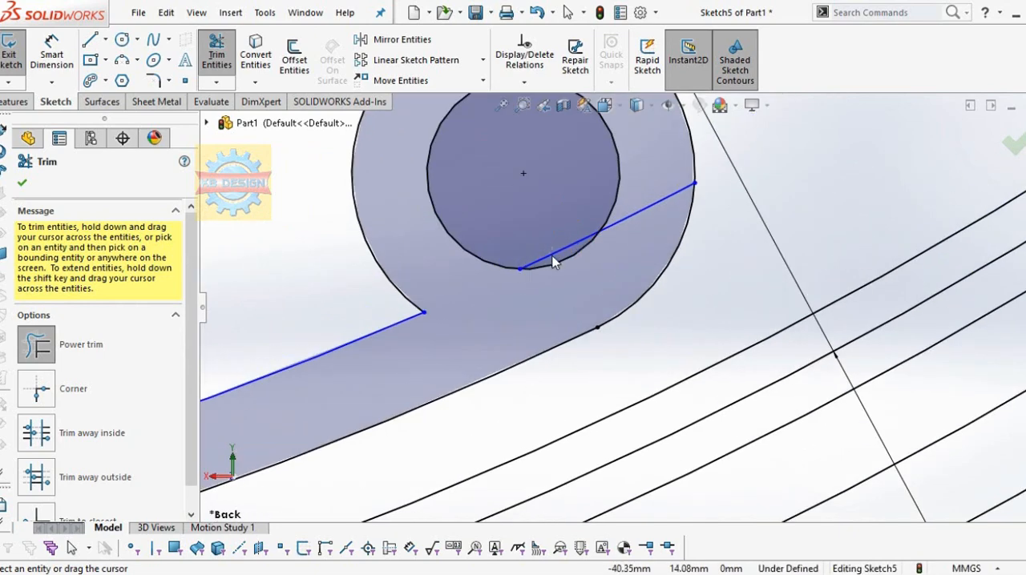
scroll(631, 304, up, 8)
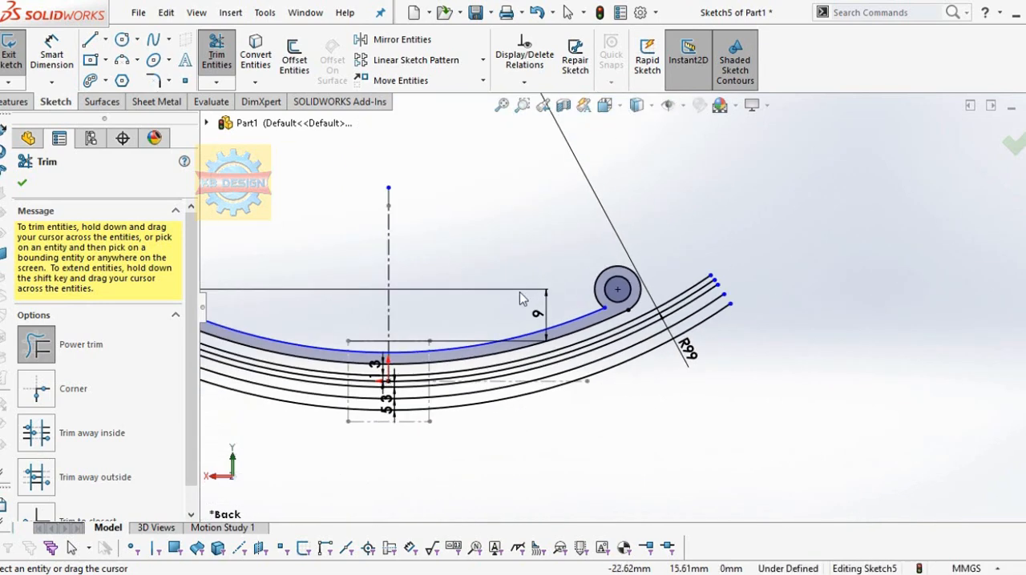
scroll(349, 341, down, 2)
scroll(349, 340, down, 1)
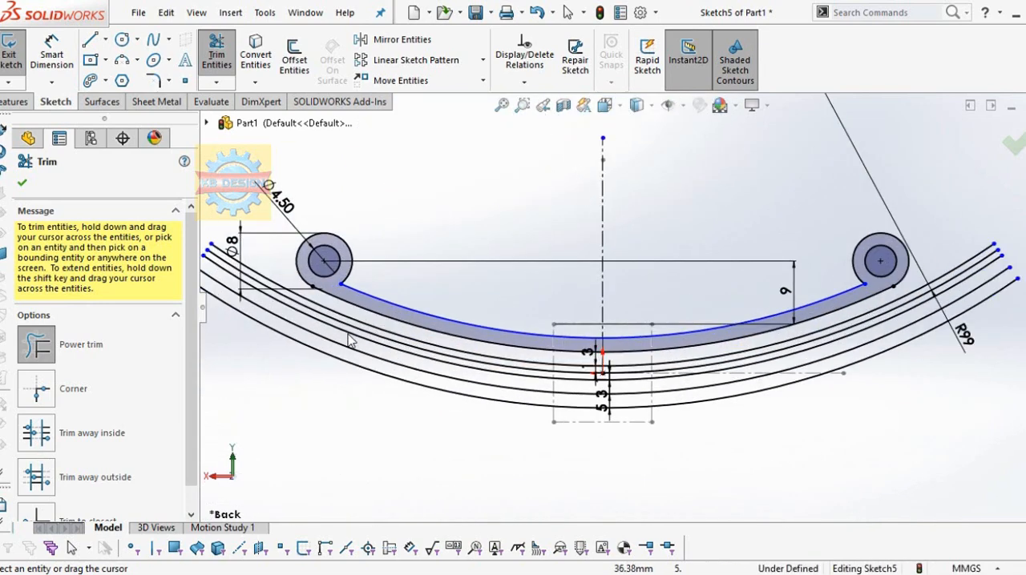
scroll(305, 241, down, 1)
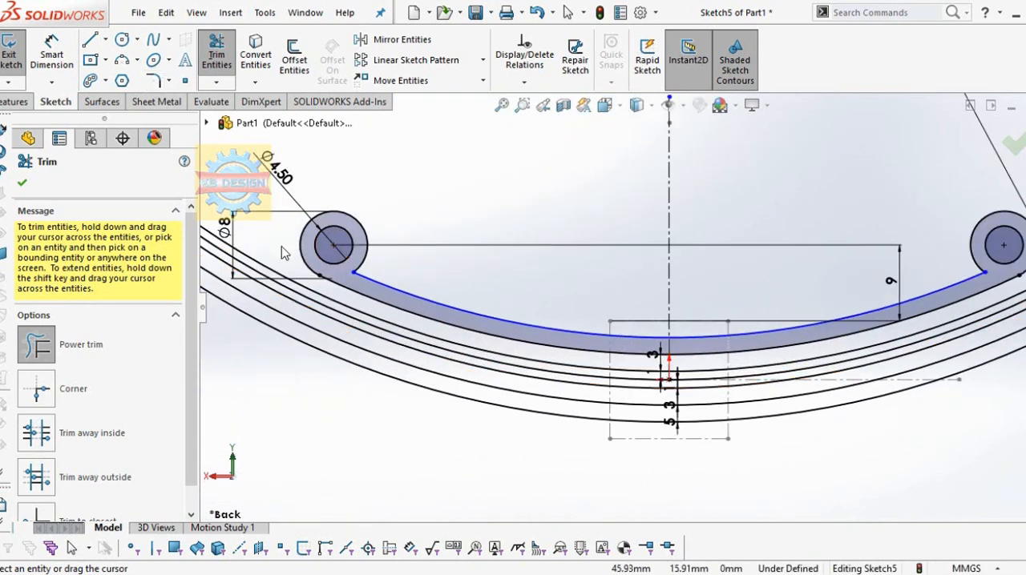
Step: Delete the original R99 arc from the sketch
key(Escape)
click(404, 345)
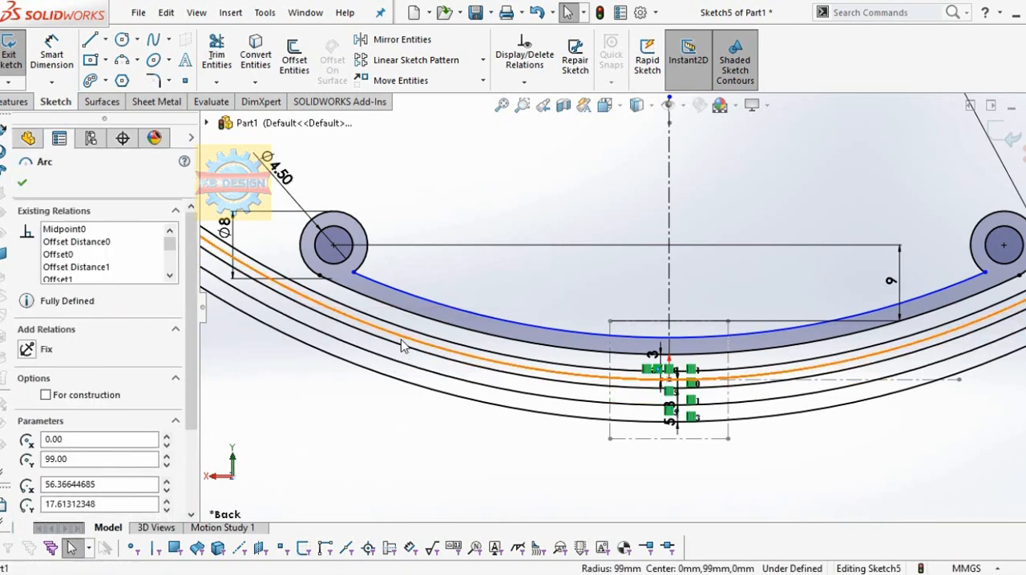
key(Escape)
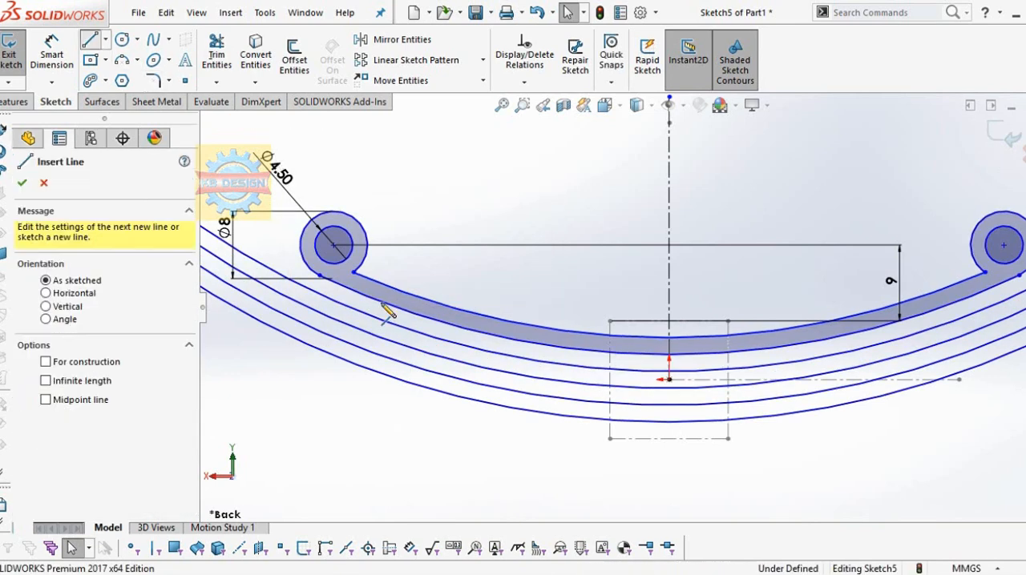
Step: Draw a vertical end line about 2 mm long between the shaded band's lower arc and the next arc, near the left circles
click(382, 303)
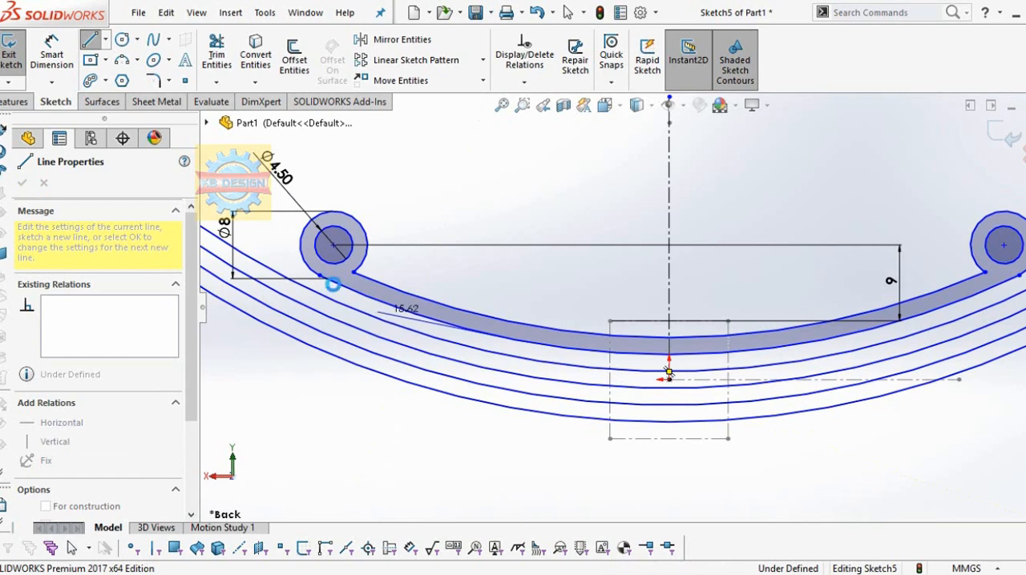
key(Escape)
click(92, 41)
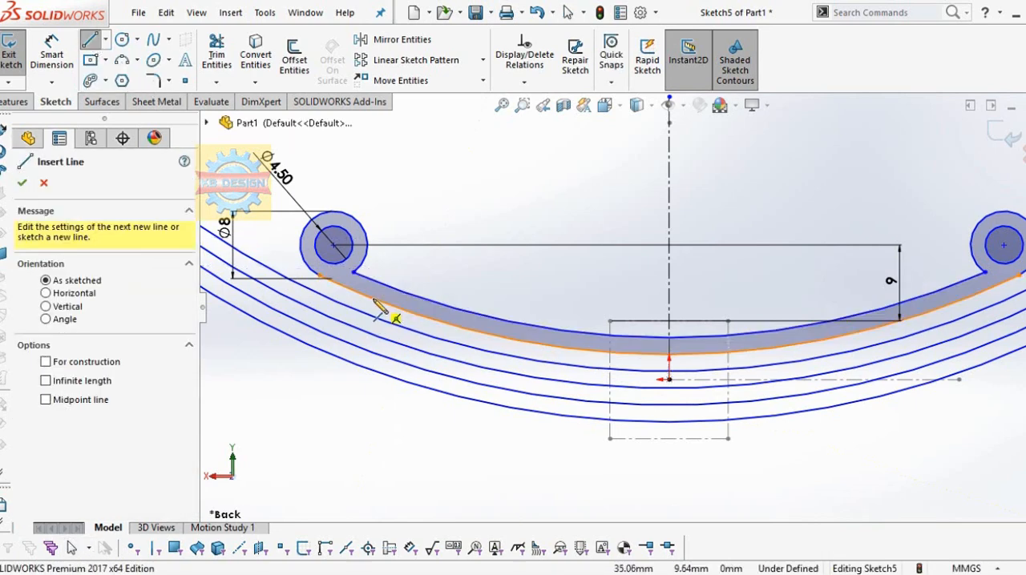
click(372, 300)
click(373, 317)
key(Escape)
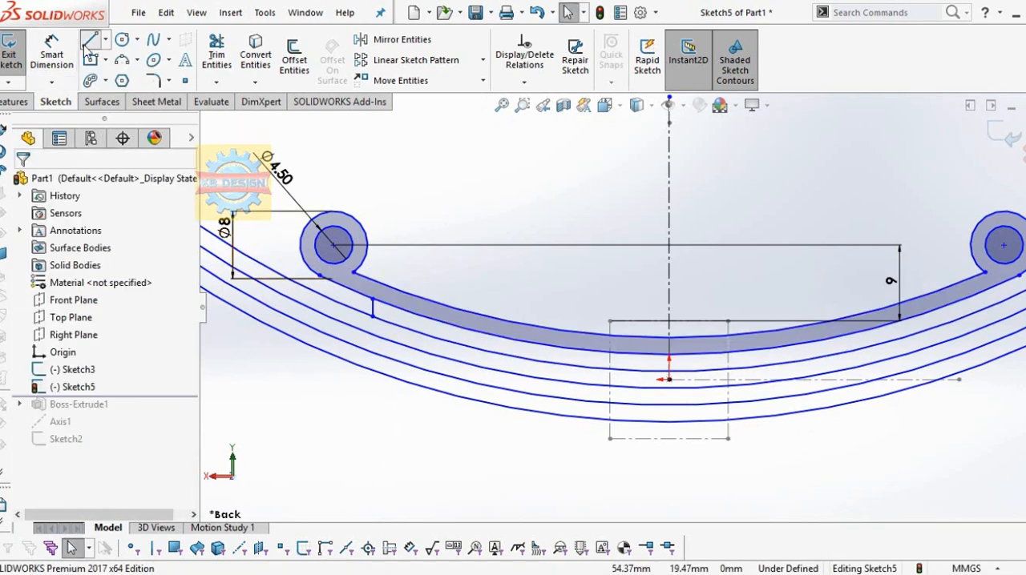
Step: Draw a second short vertical line connecting the next pair of arcs, slightly further inward from the first end line
click(405, 328)
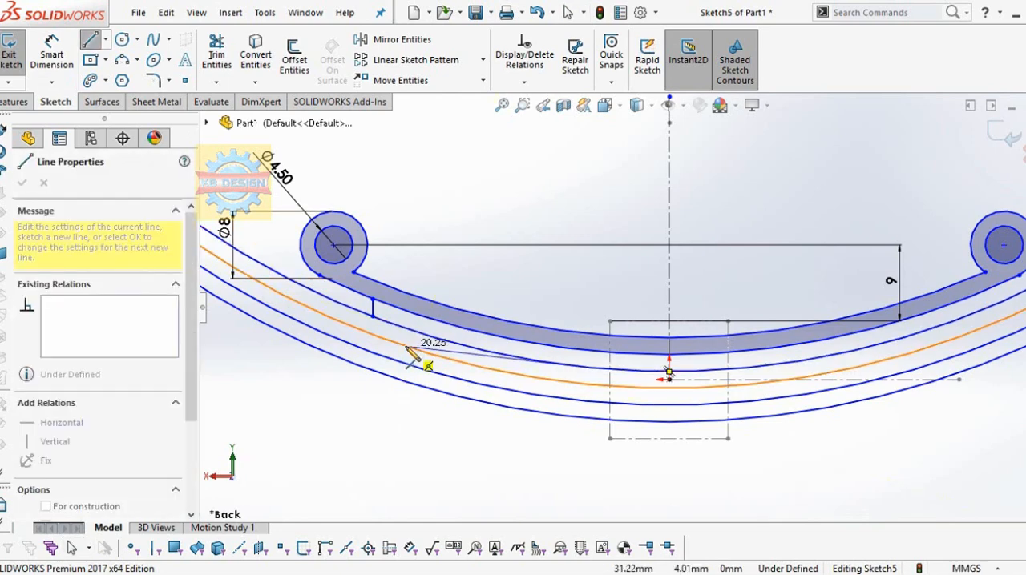
key(Escape)
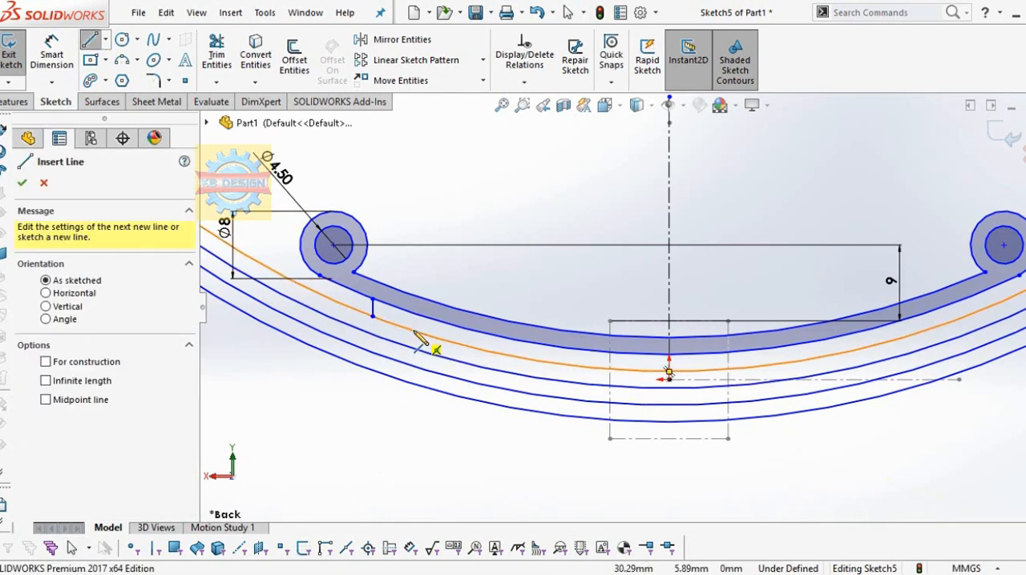
click(414, 345)
click(411, 331)
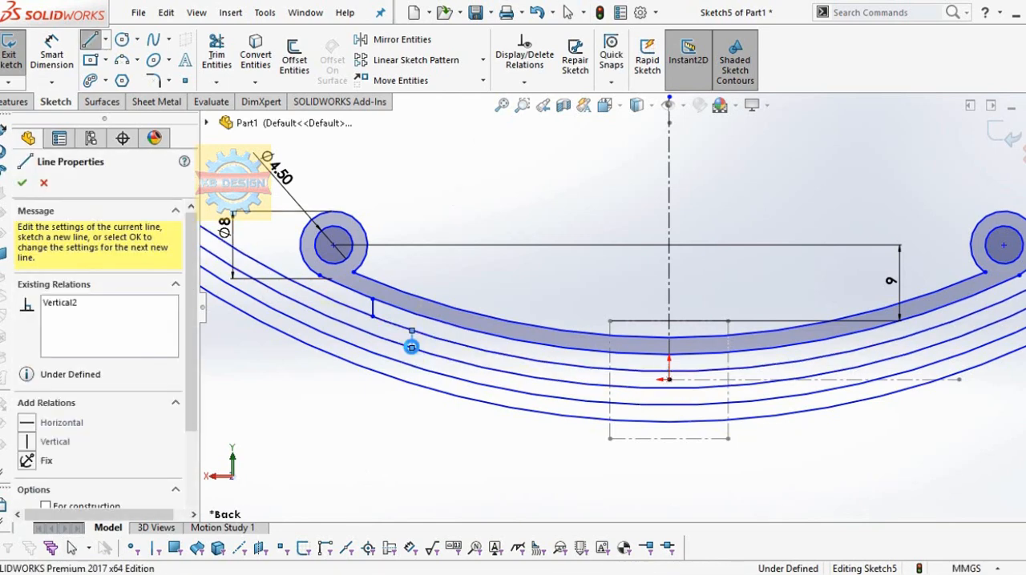
key(Escape)
Step: Draw two more short vertical lines between the lowest two pairs of arcs, each stepped further toward the centerline
click(91, 40)
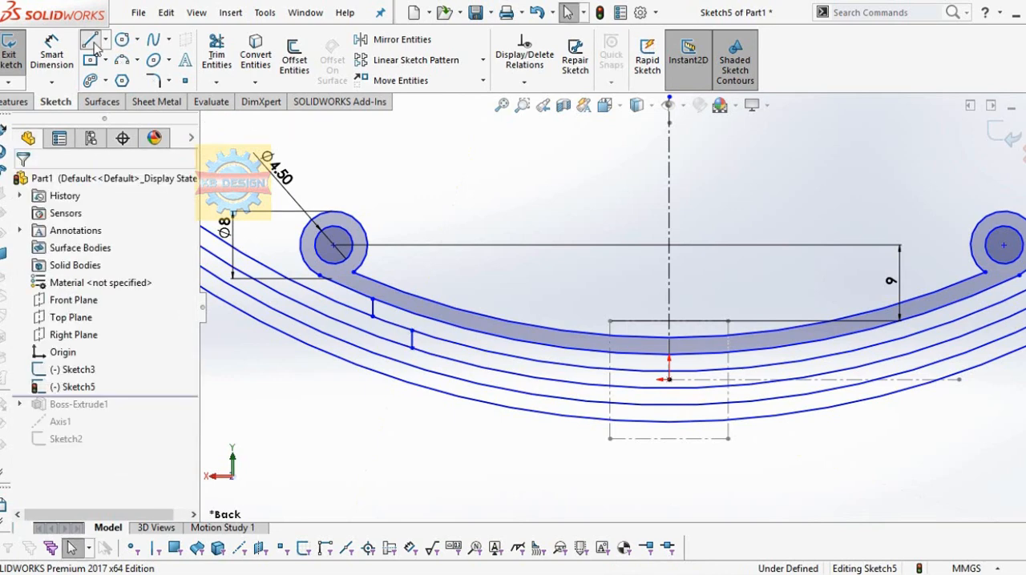
click(455, 361)
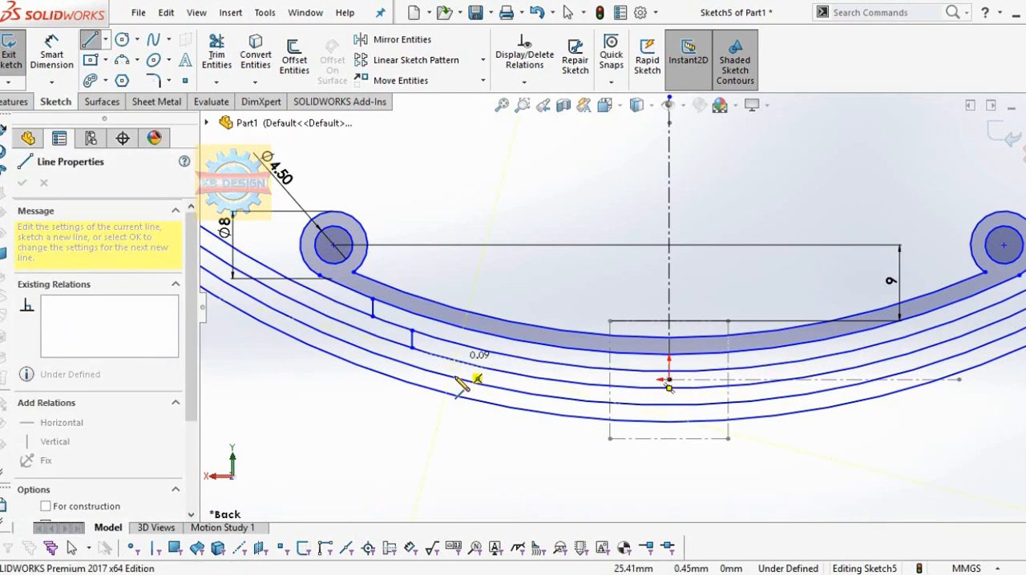
click(454, 379)
key(Escape)
key(Escape)
click(92, 40)
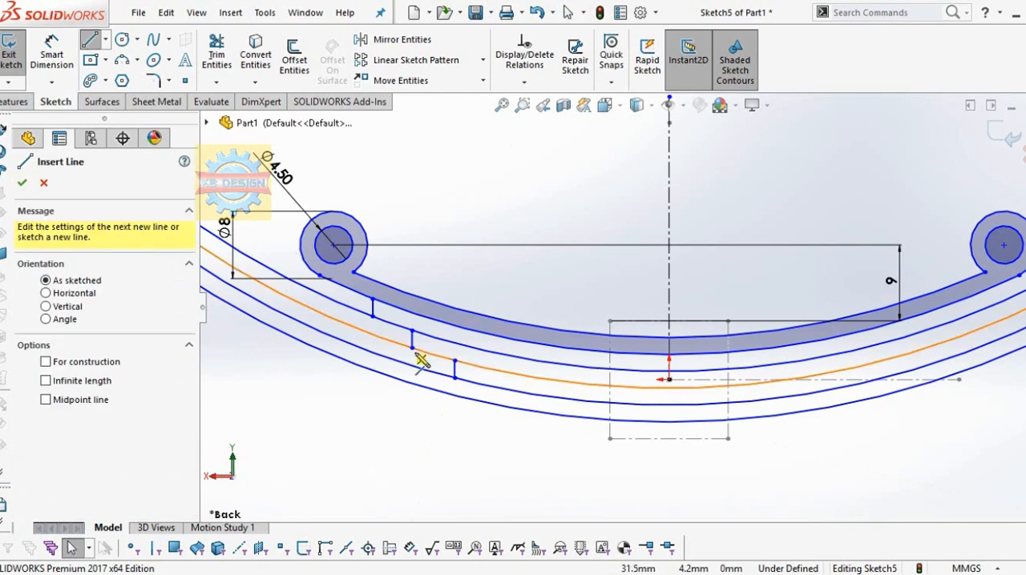
click(510, 391)
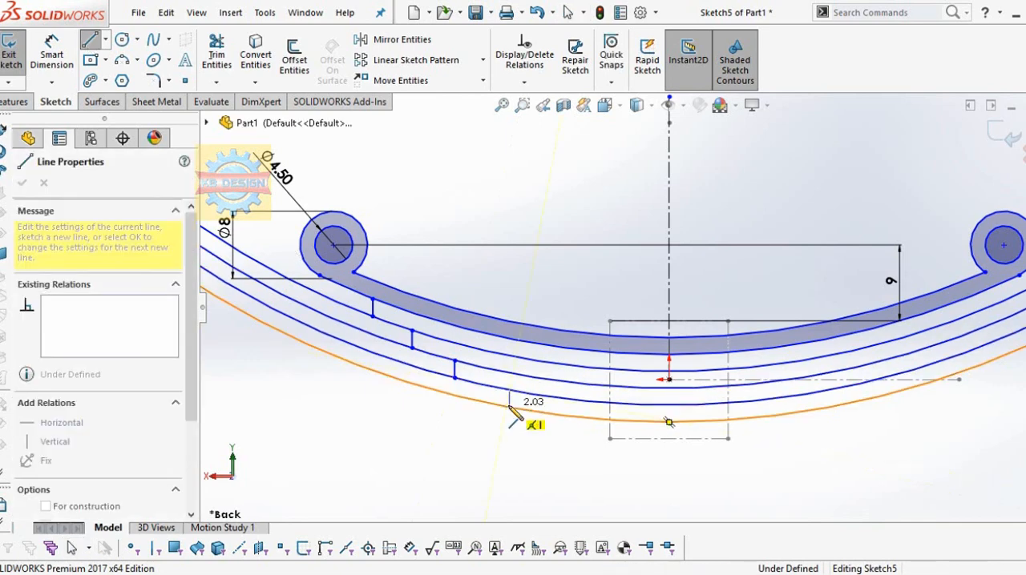
click(510, 407)
key(Escape)
Step: Mirror the four short vertical lines about the vertical centerline, keeping the originals
click(440, 48)
click(372, 306)
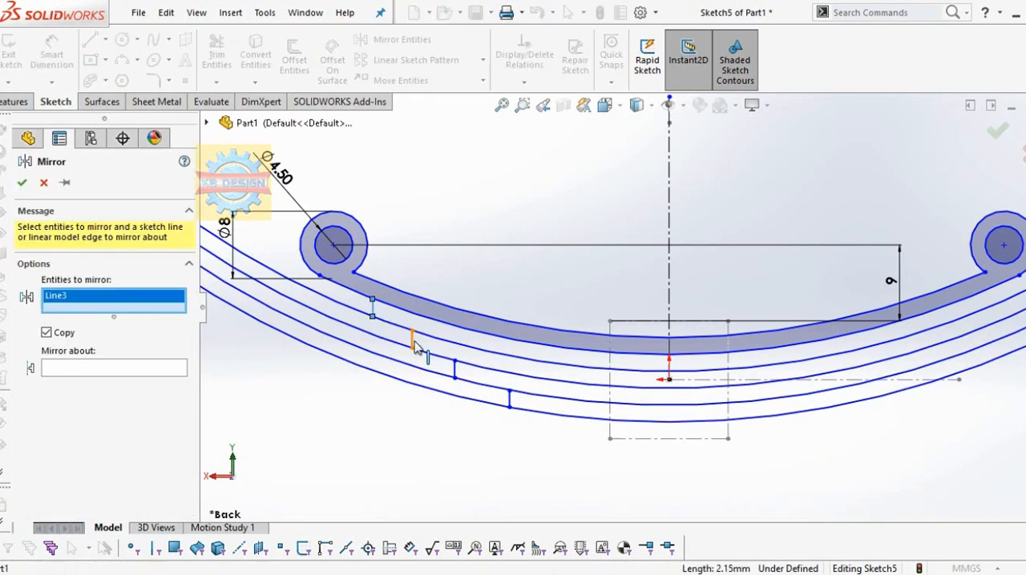
click(412, 340)
click(455, 370)
click(510, 399)
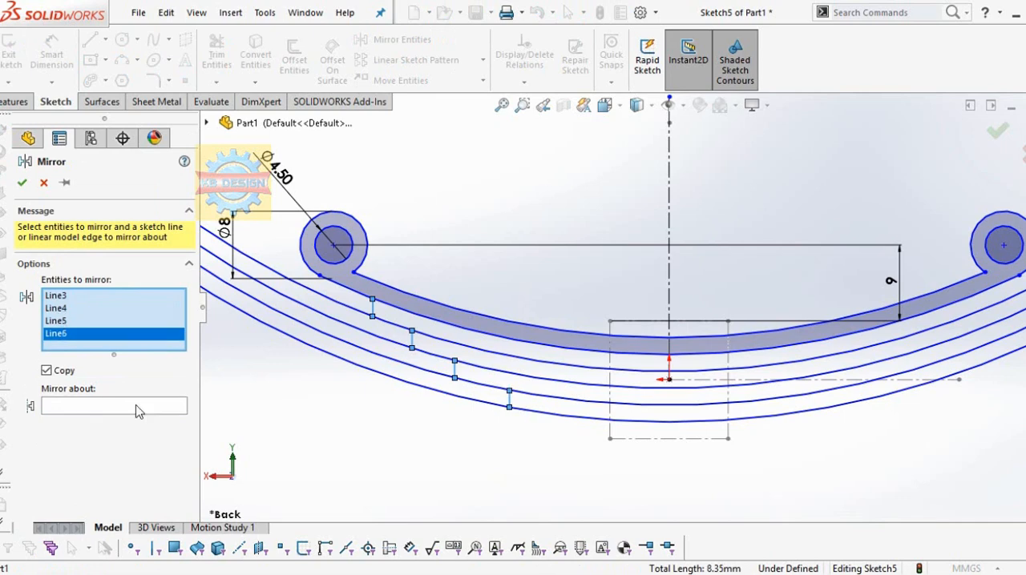
click(670, 277)
click(20, 183)
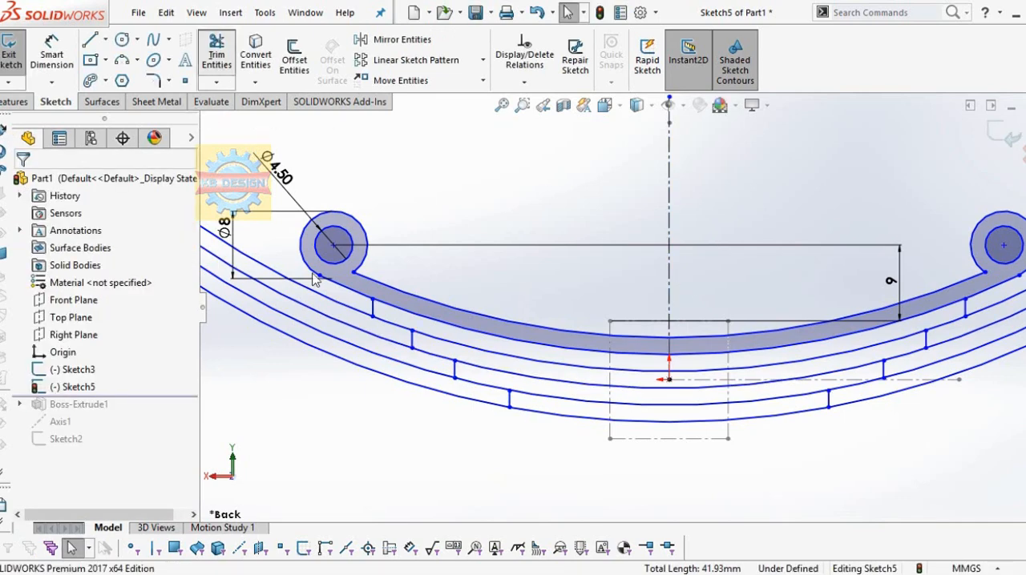
Step: Trim the four lower arcs beyond the vertical end lines on both sides, forming stepped leaf ends
click(216, 55)
scroll(639, 312, up, 1)
drag(891, 373, 968, 285)
scroll(715, 437, down, 1)
scroll(709, 433, down, 2)
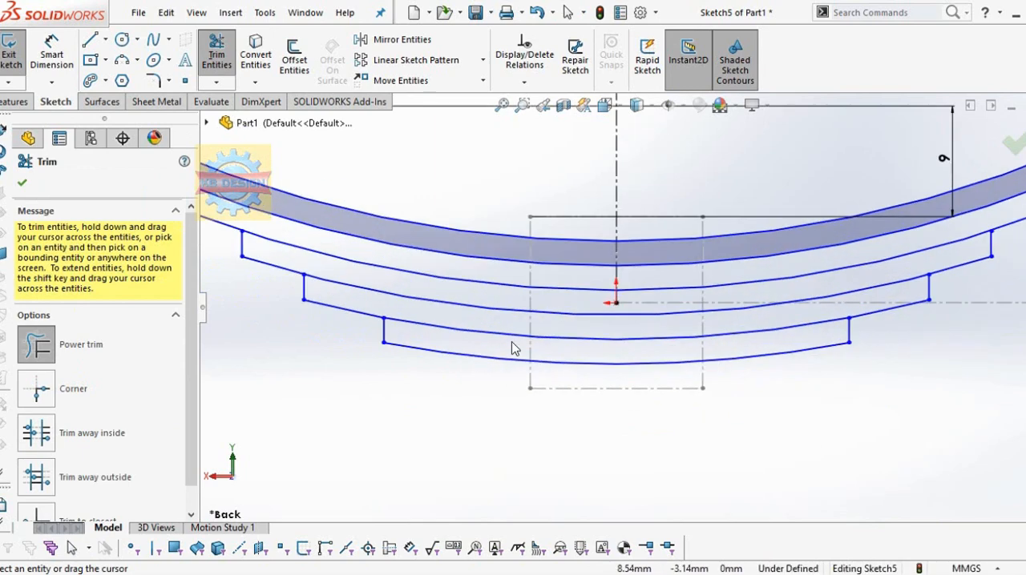
Step: Dimension the distance between the lower endpoints of the outermost pair of end lines as 74.6 mm
click(51, 53)
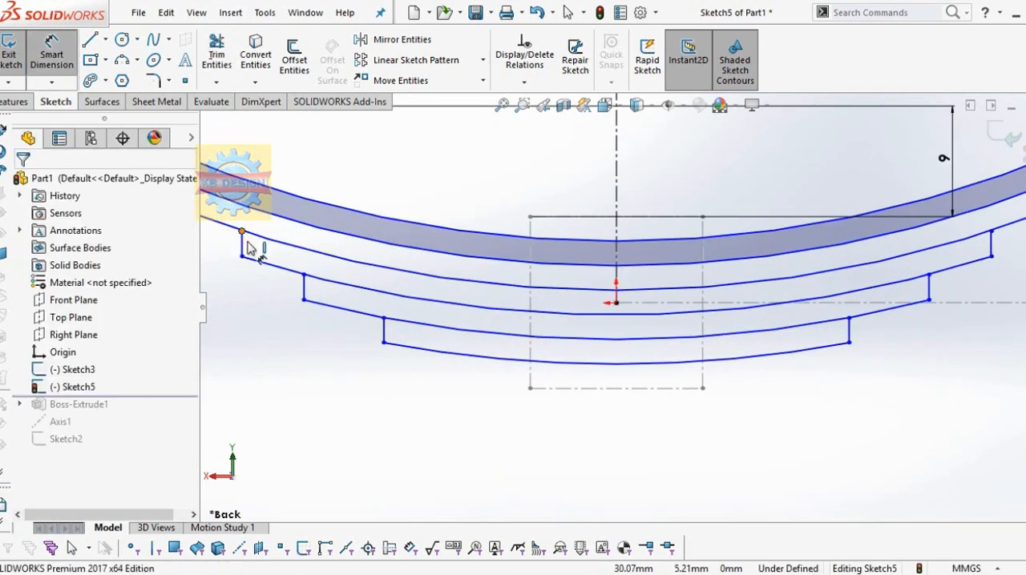
key(f)
click(321, 242)
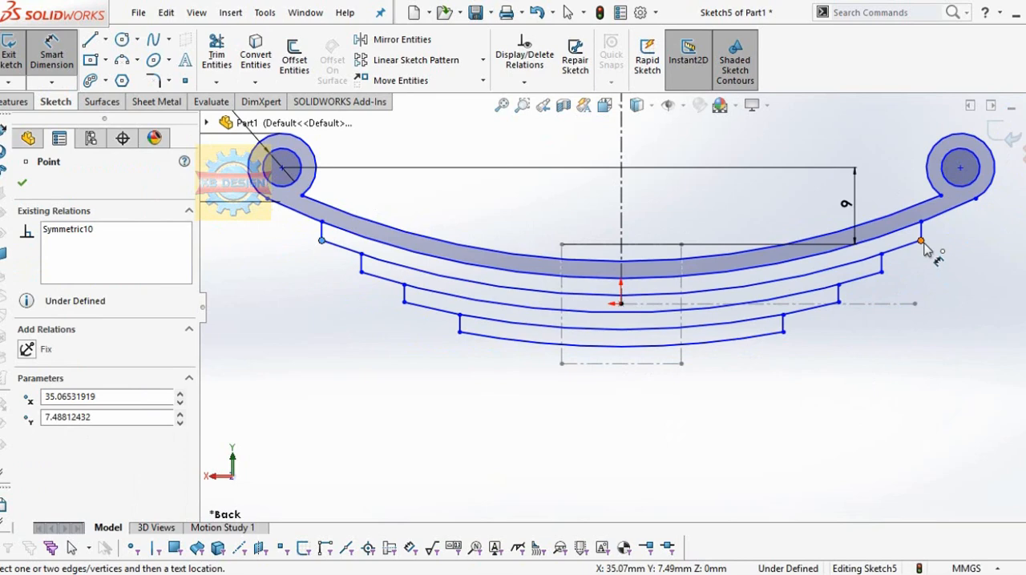
click(922, 242)
click(614, 490)
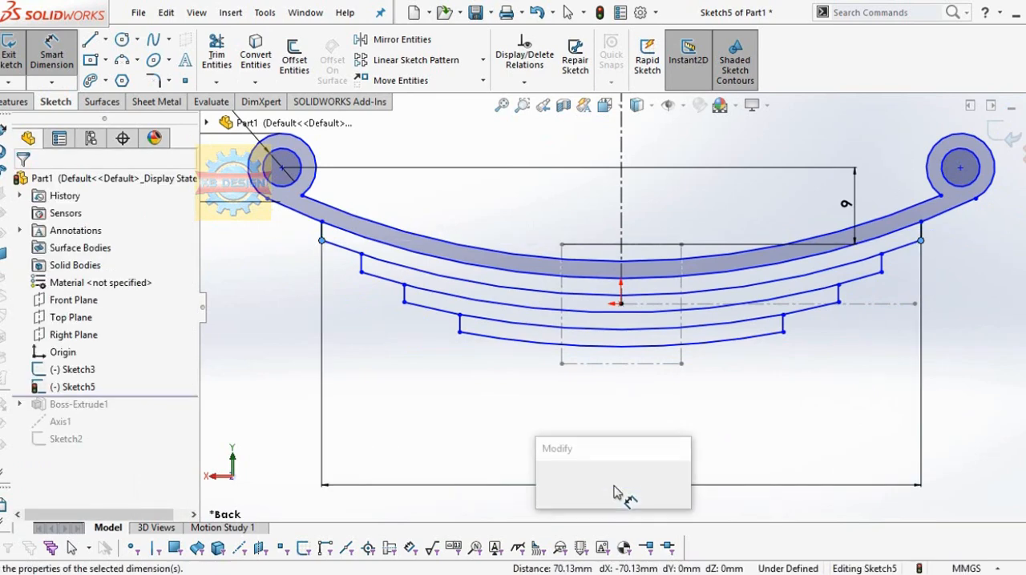
text(74.6)
key(Return)
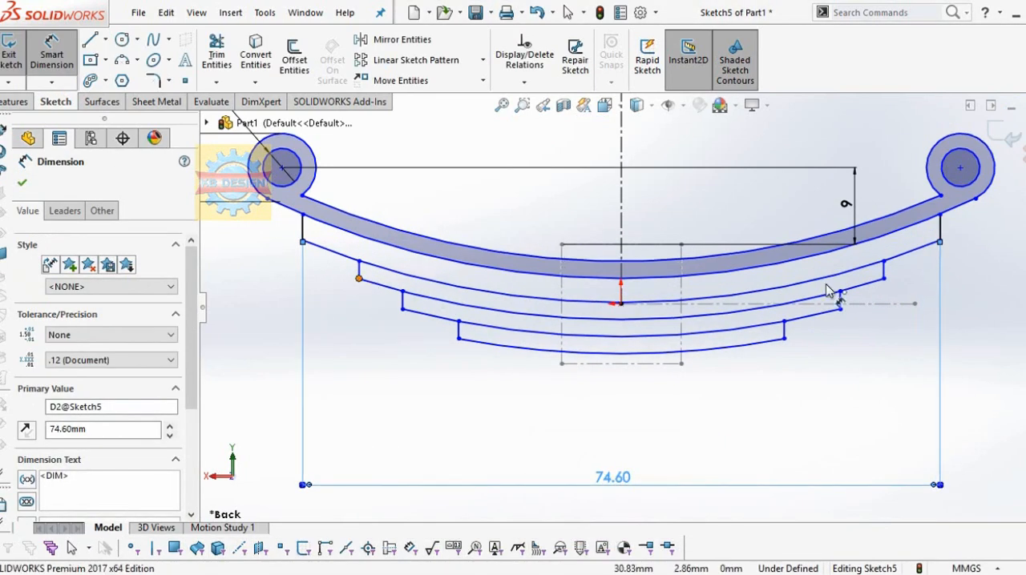
Step: Dimension the distance between the second pair of end lines' lower endpoints as 66 mm
click(883, 278)
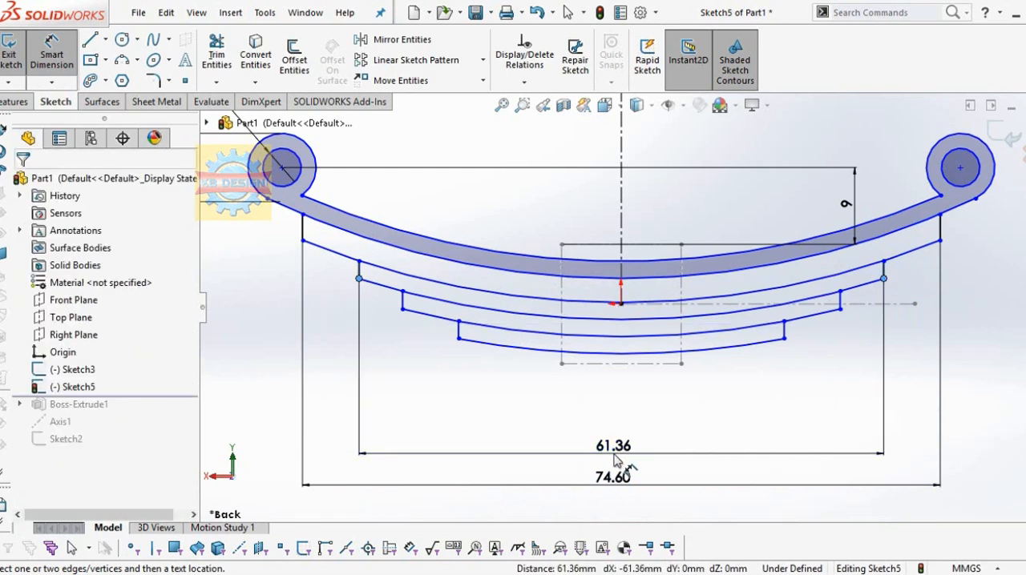
click(614, 459)
key(Return)
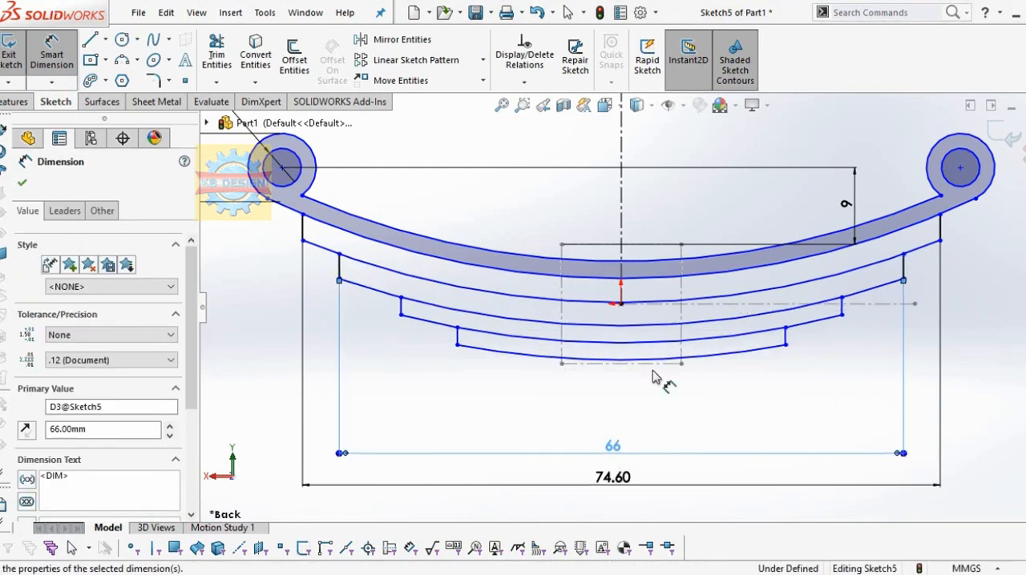
Step: Dimension the distance between the third pair of end lines' lower endpoints as 55 mm
click(401, 314)
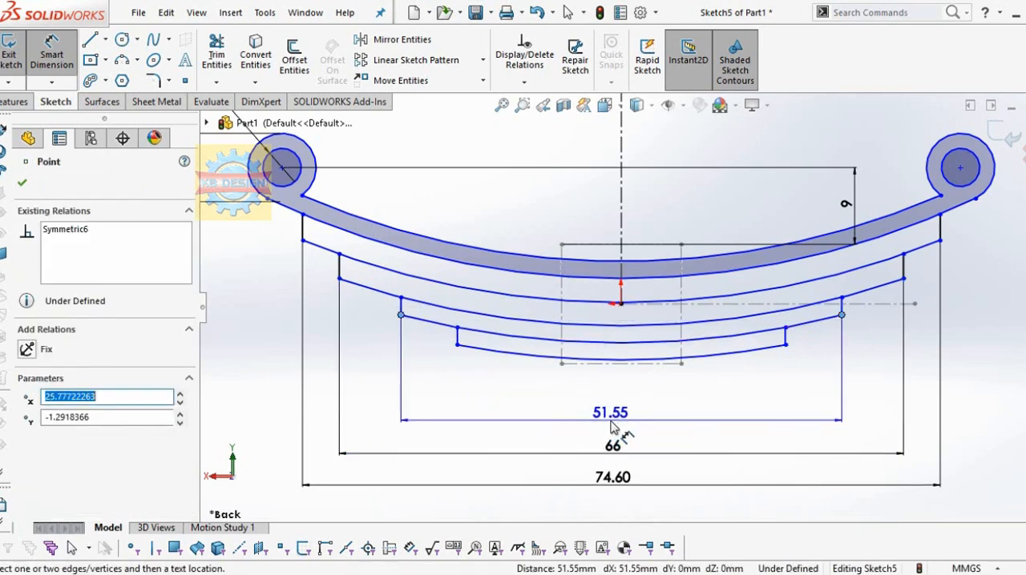
click(613, 427)
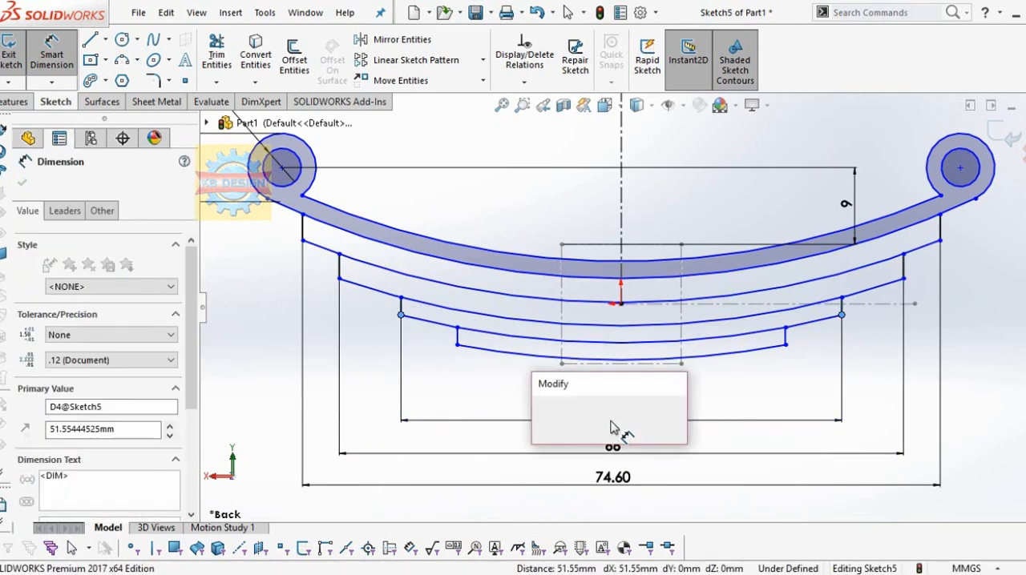
text(55)
key(Return)
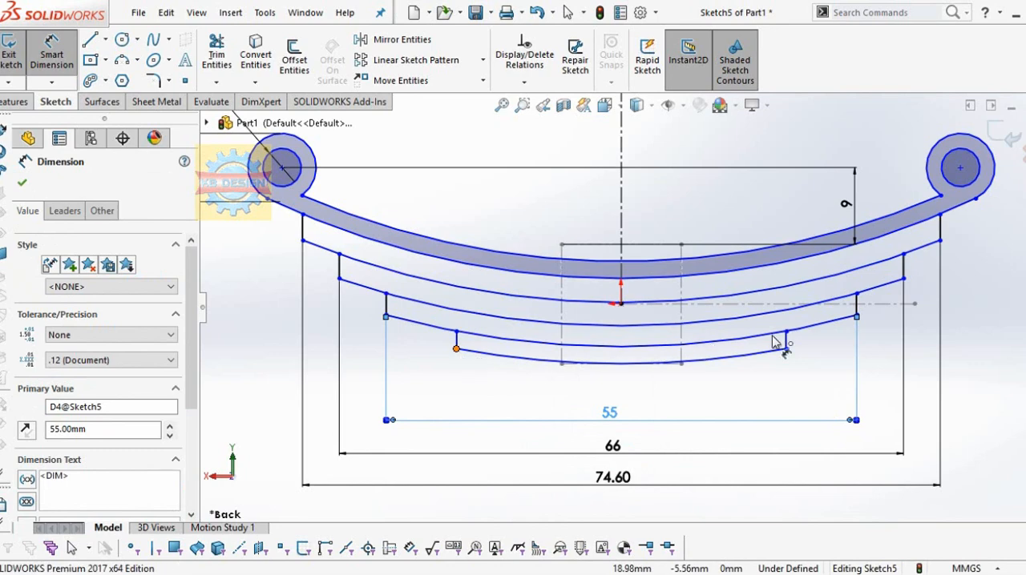
Step: Dimension the distance between the lowest pair of end lines' lower endpoints as 44 mm
click(786, 350)
click(613, 396)
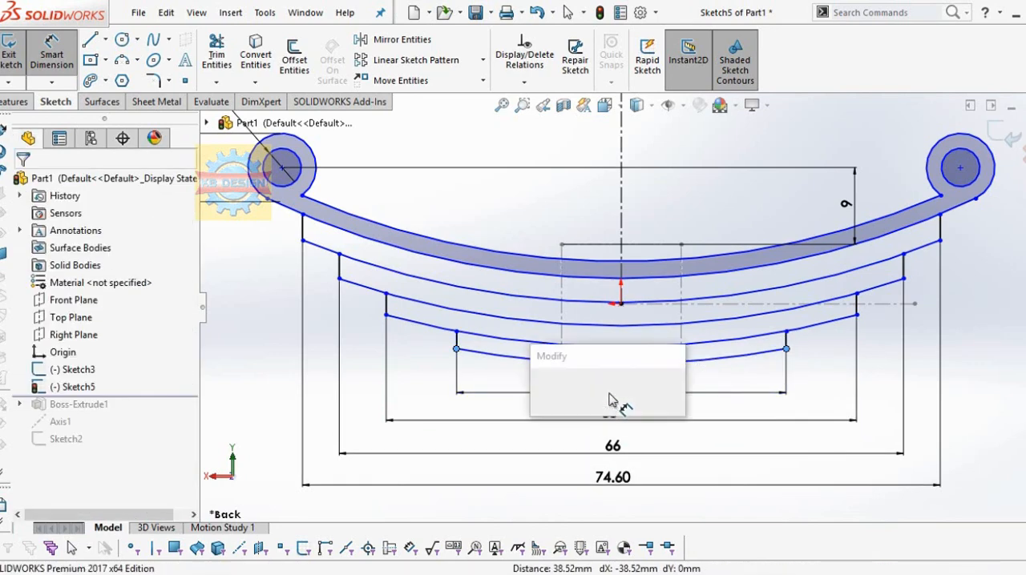
text(44)
key(Return)
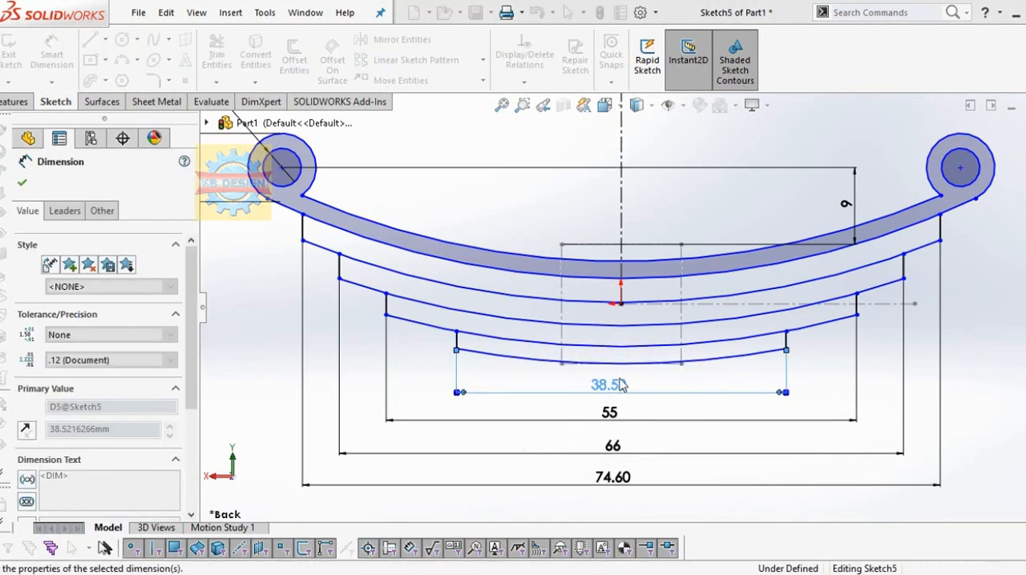
Step: Add a Fix relation to the R96 arc along the underside of the shaded top leaf
click(659, 278)
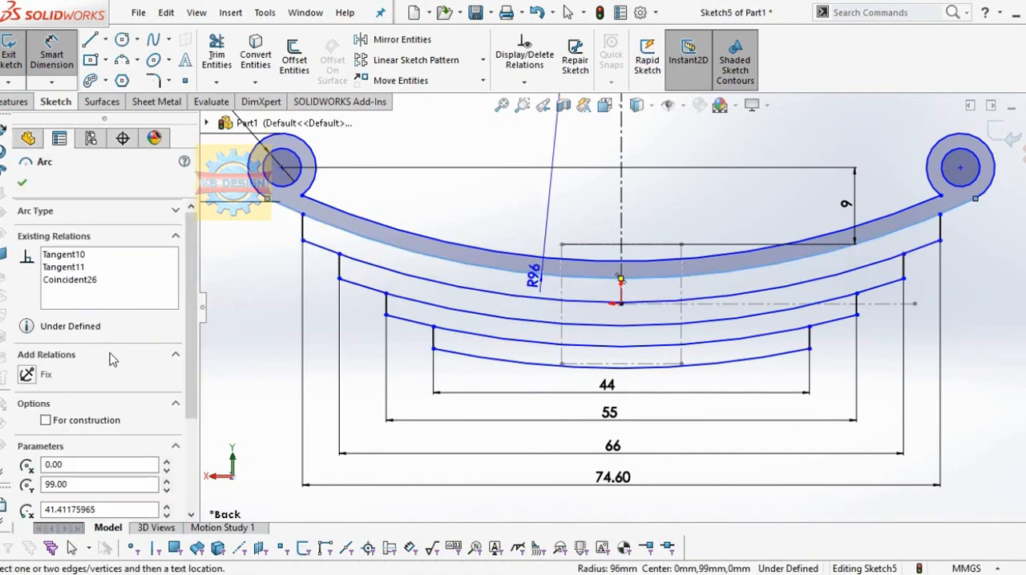
click(28, 374)
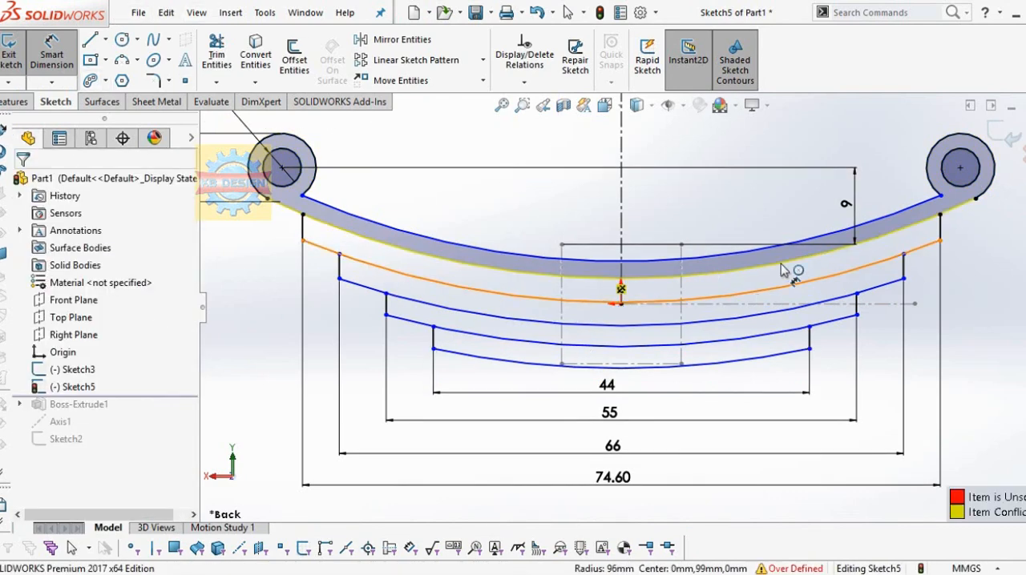
click(921, 247)
key(Escape)
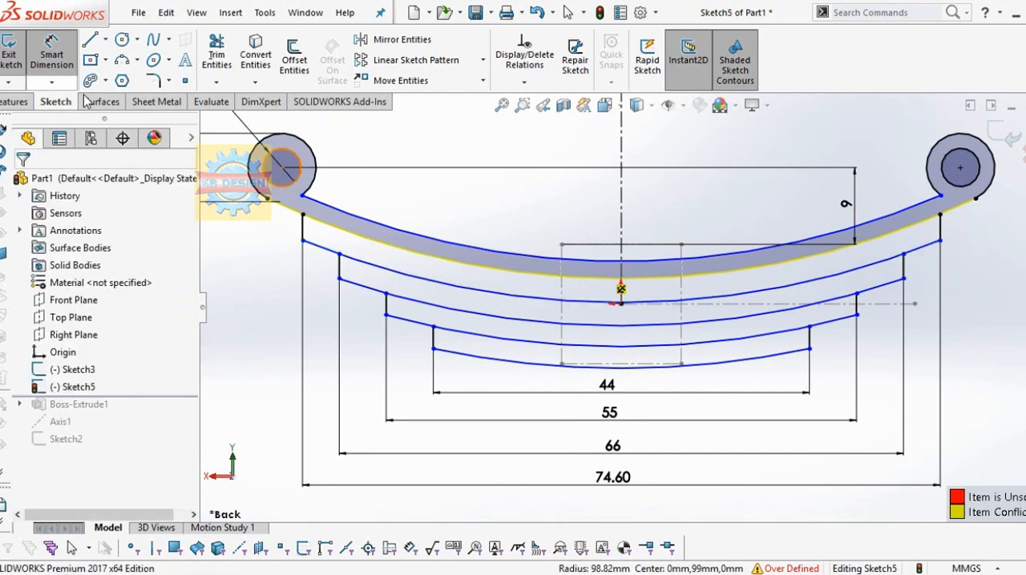
Step: Dimension the spacing between the top leaf's lower arc and the arc directly below it as 2 mm
click(597, 300)
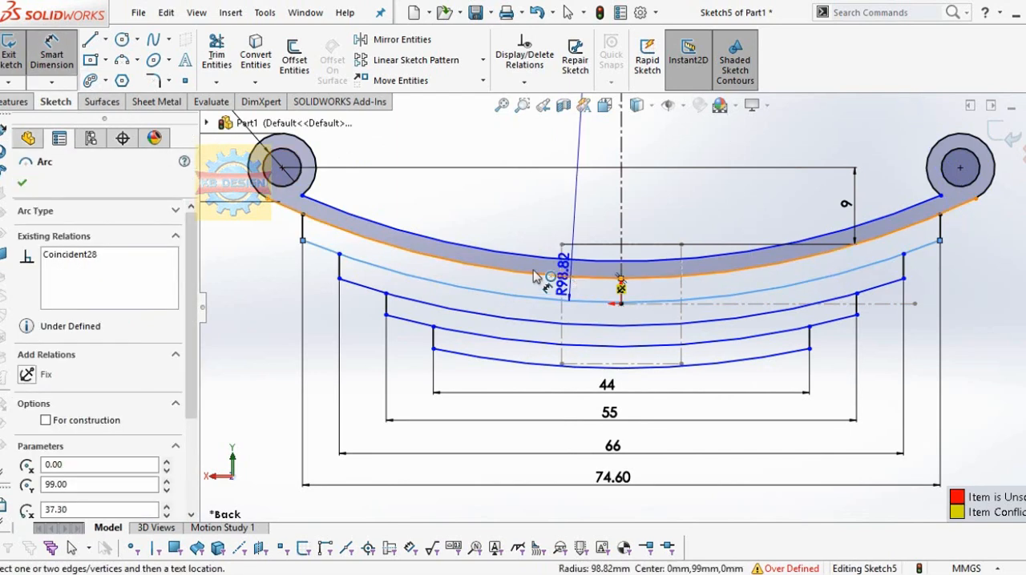
click(536, 275)
click(282, 238)
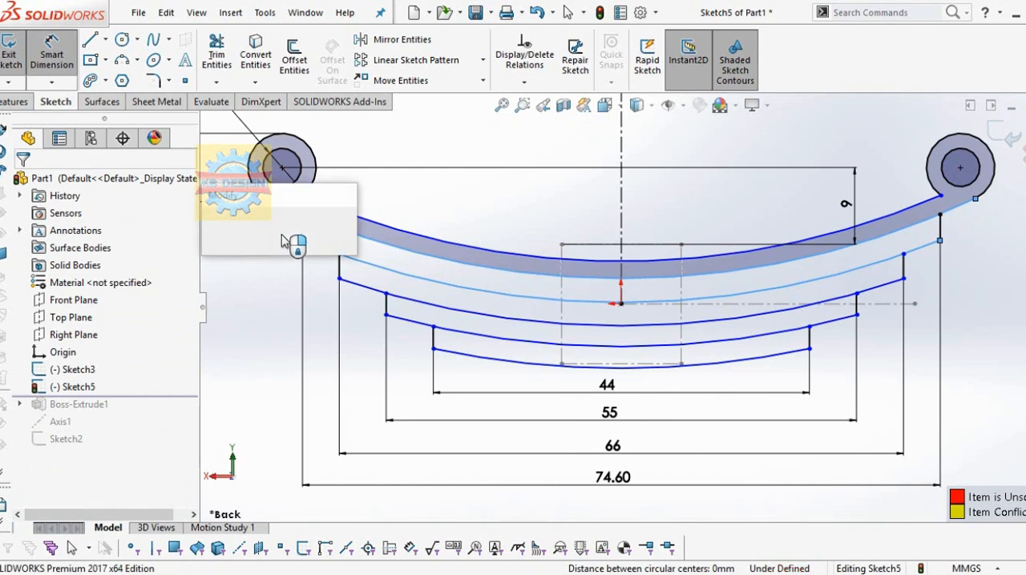
key(Return)
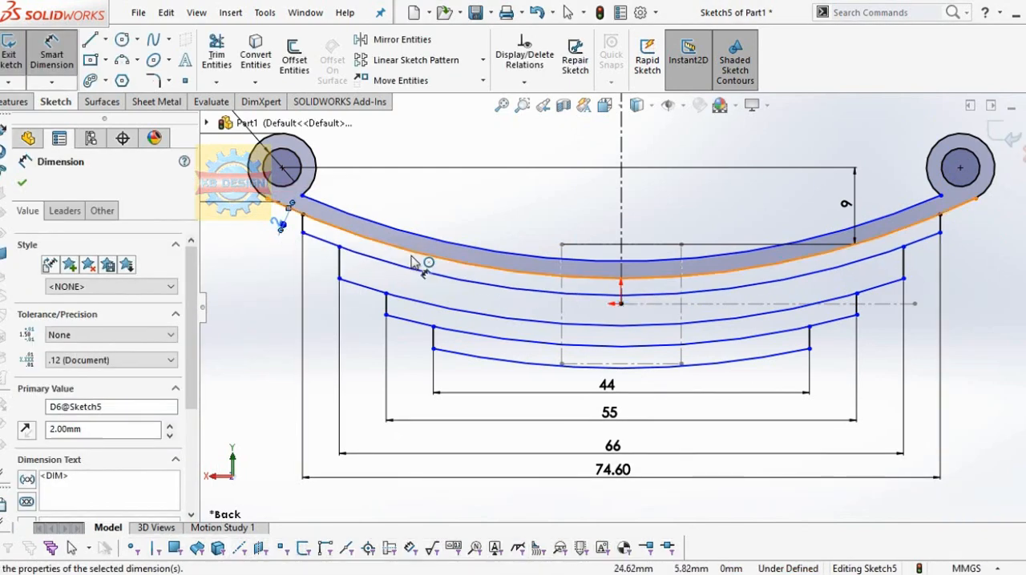
Step: Dimension the spacing between the second leaf's lower arc and the third leaf's lower arc as 2 mm
click(424, 264)
click(412, 298)
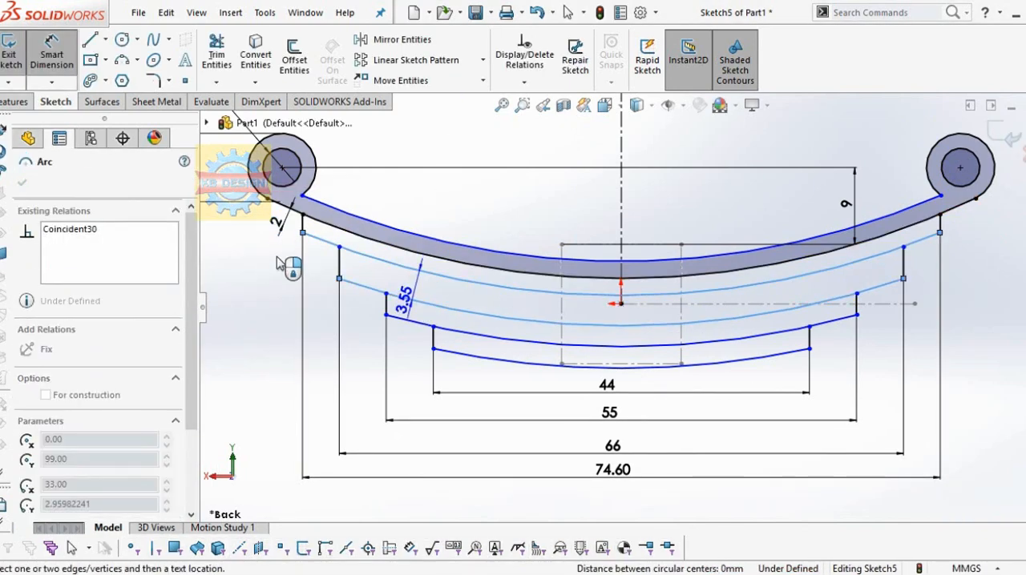
click(283, 264)
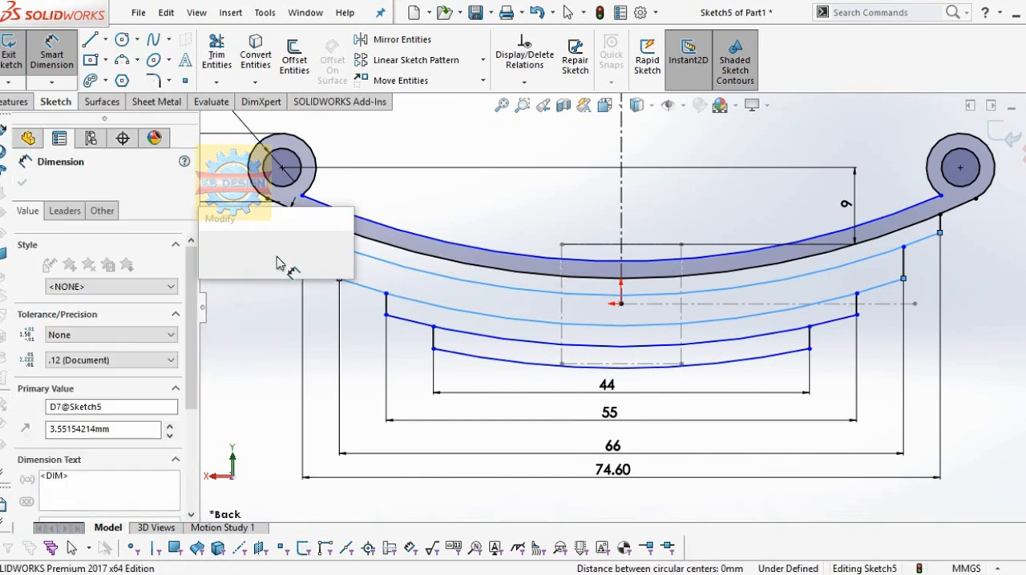
text(2)
key(Return)
Step: Dimension the spacing between the third leaf's lower arc and the fourth leaf's lower arc as 2 mm
click(402, 320)
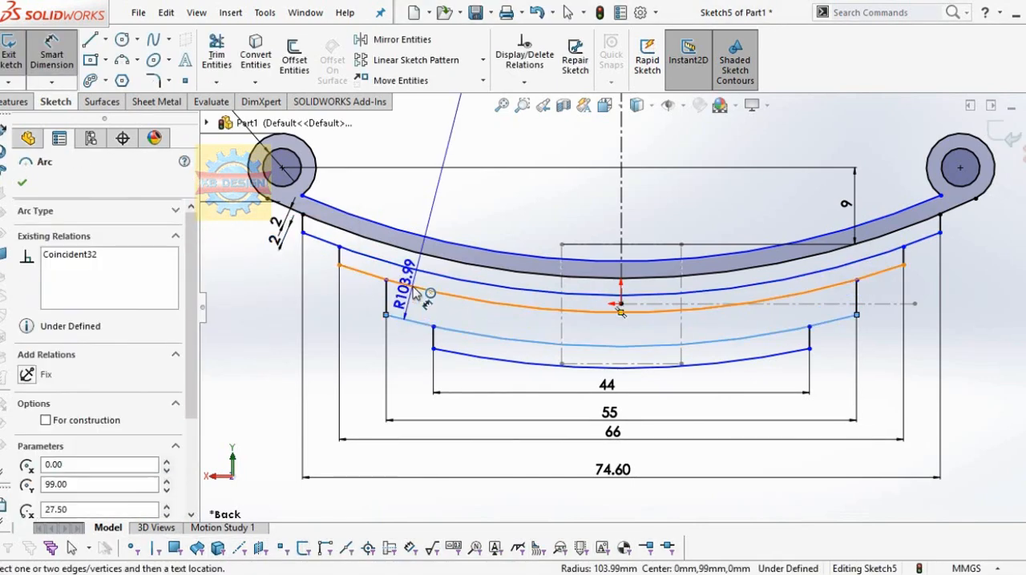
click(414, 286)
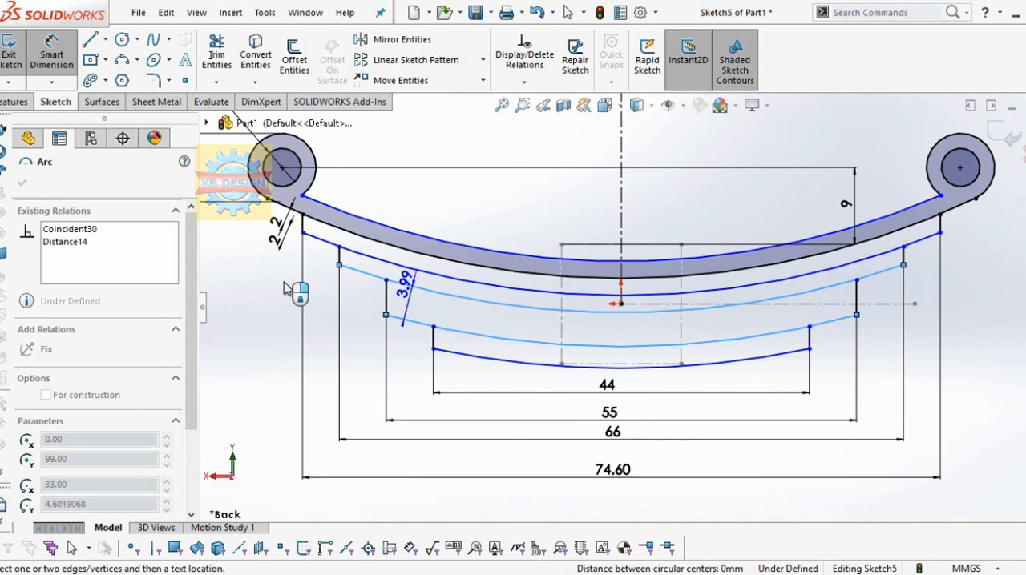
click(286, 289)
text(2)
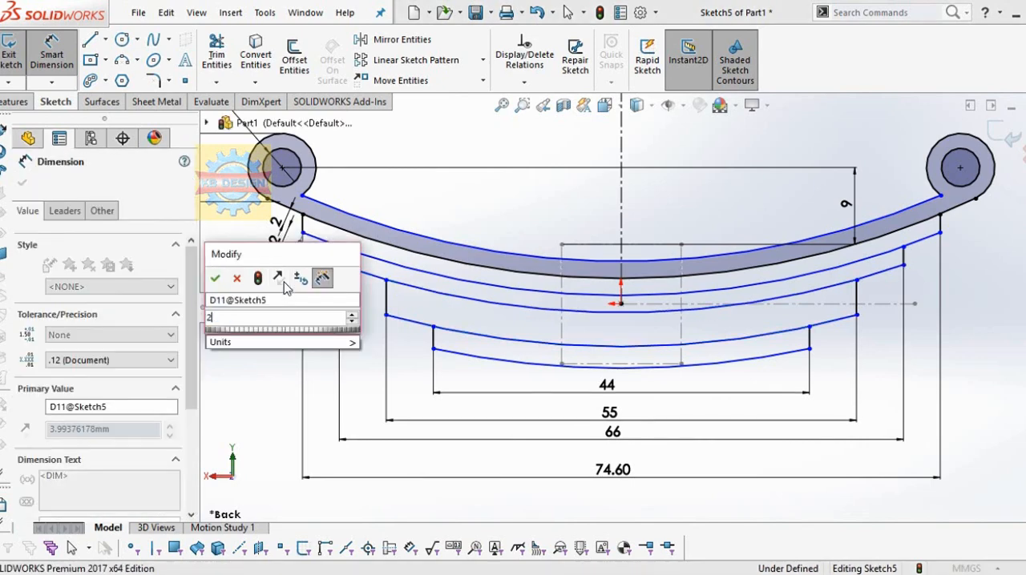
key(Return)
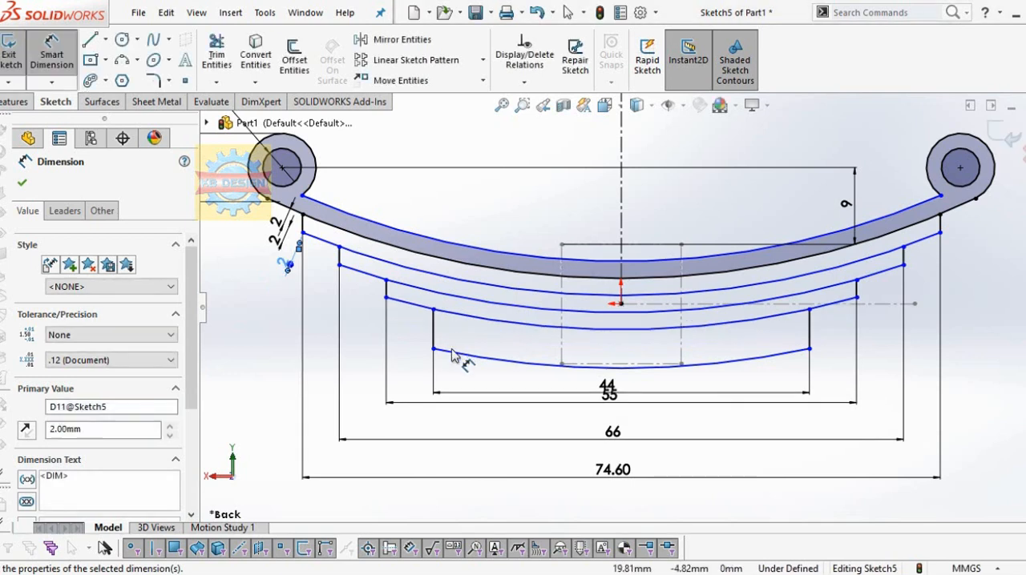
Step: Dimension the spacing between the two lowest arcs as 2 mm and exit the sketch
click(453, 355)
click(458, 312)
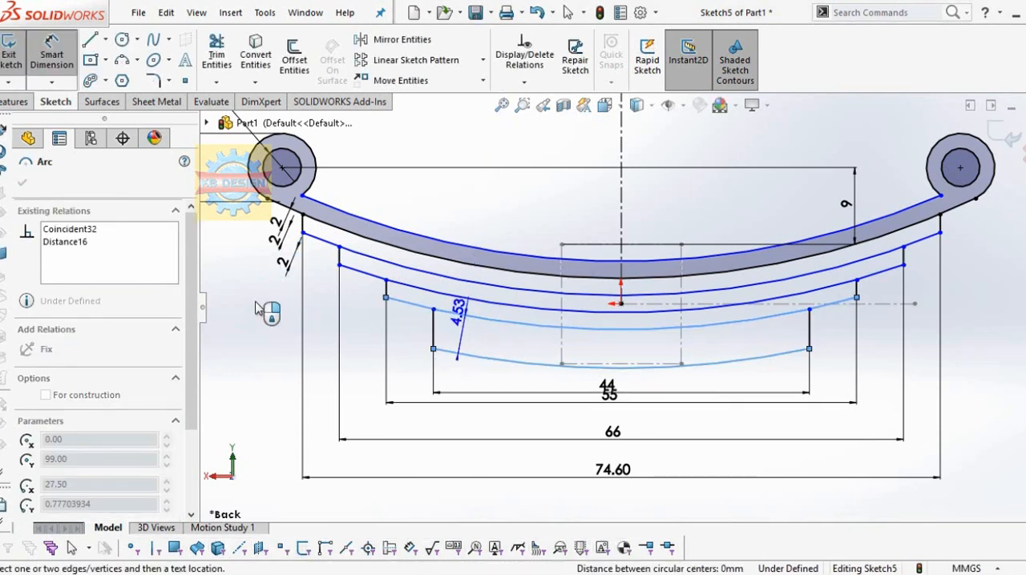
click(256, 309)
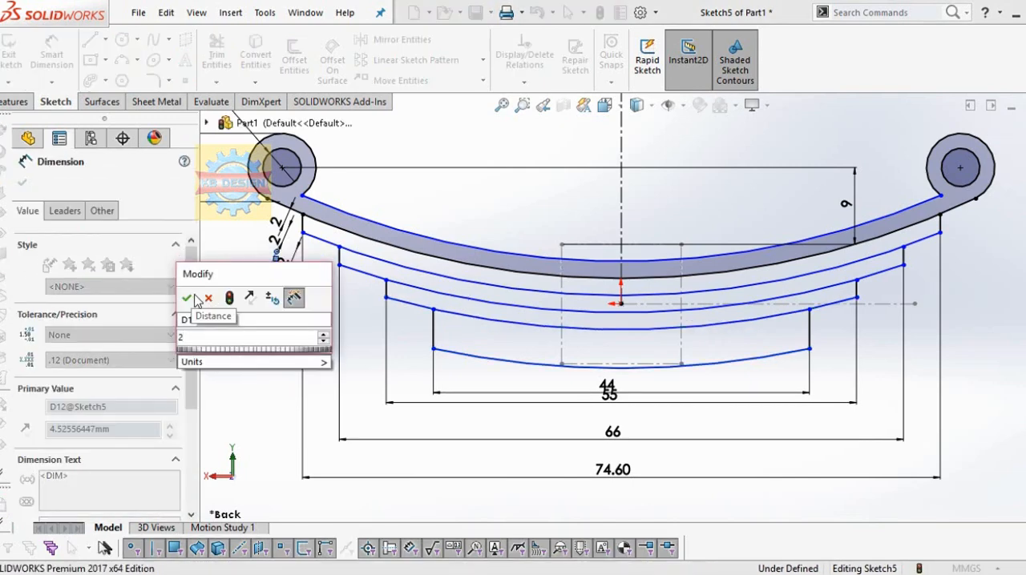
click(193, 294)
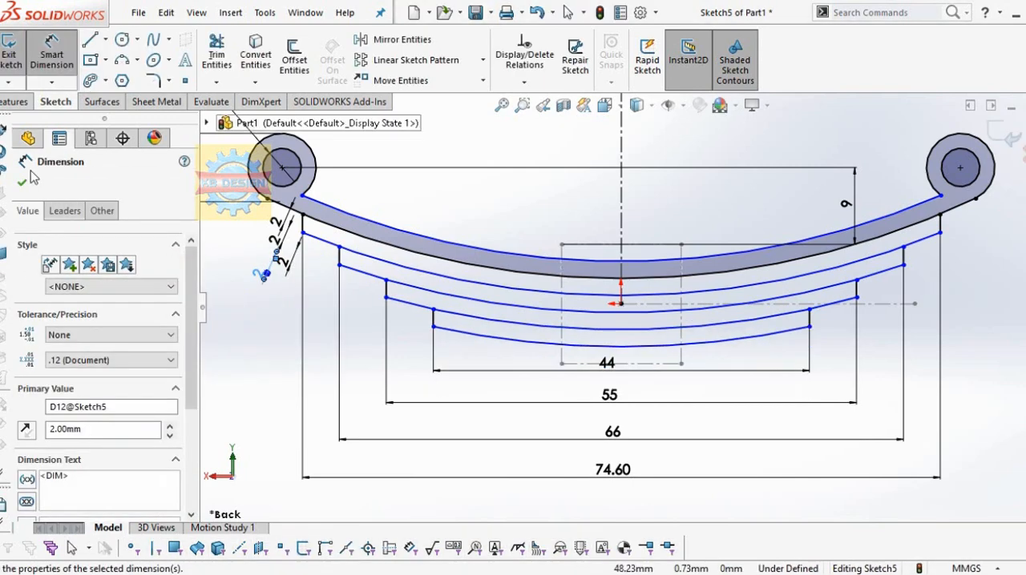
click(21, 182)
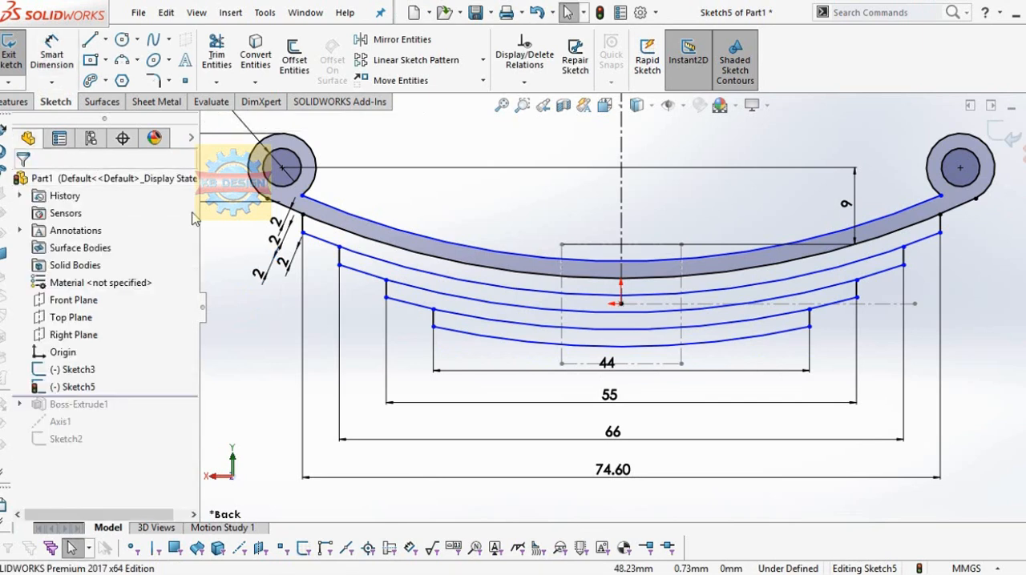
click(8, 53)
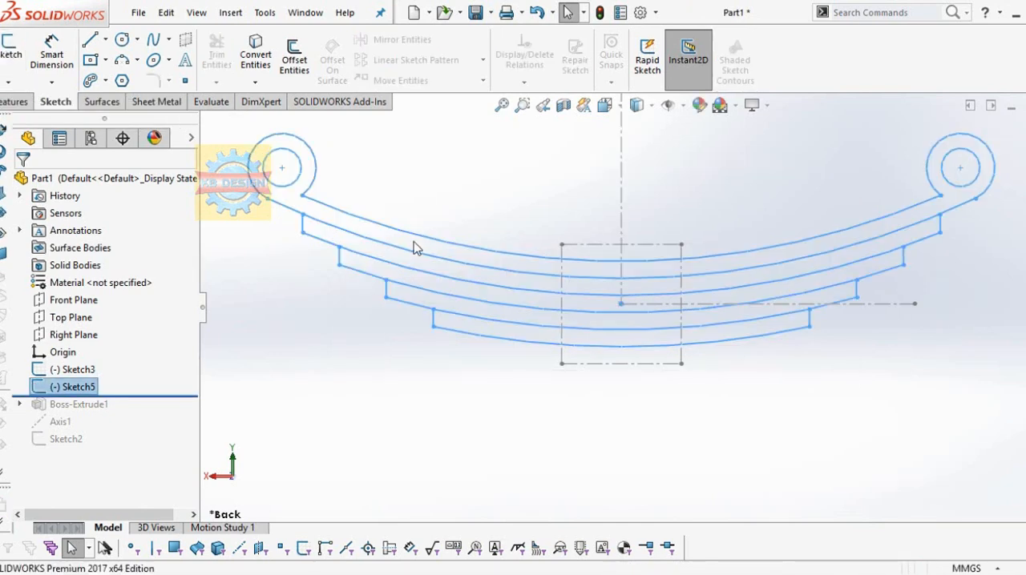
Step: Extrude the top leaf and its end eye regions 7 mm with a Mid Plane end condition
click(18, 102)
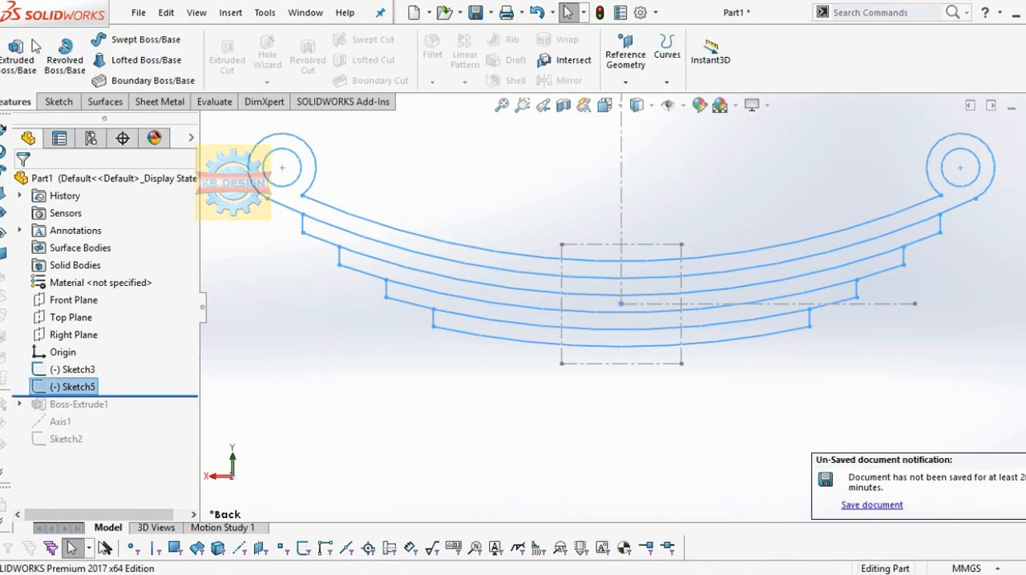
click(20, 53)
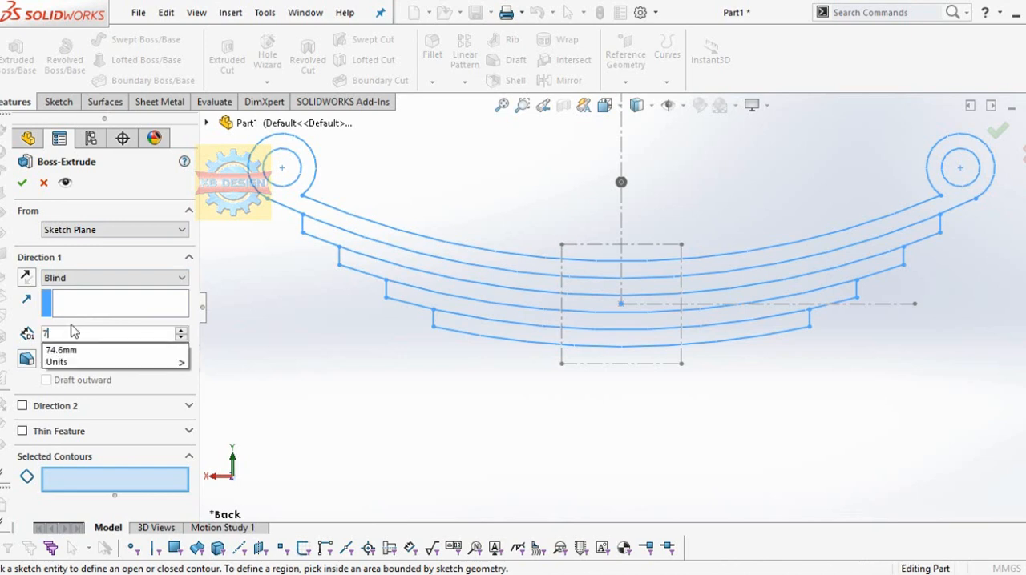
click(113, 278)
click(86, 355)
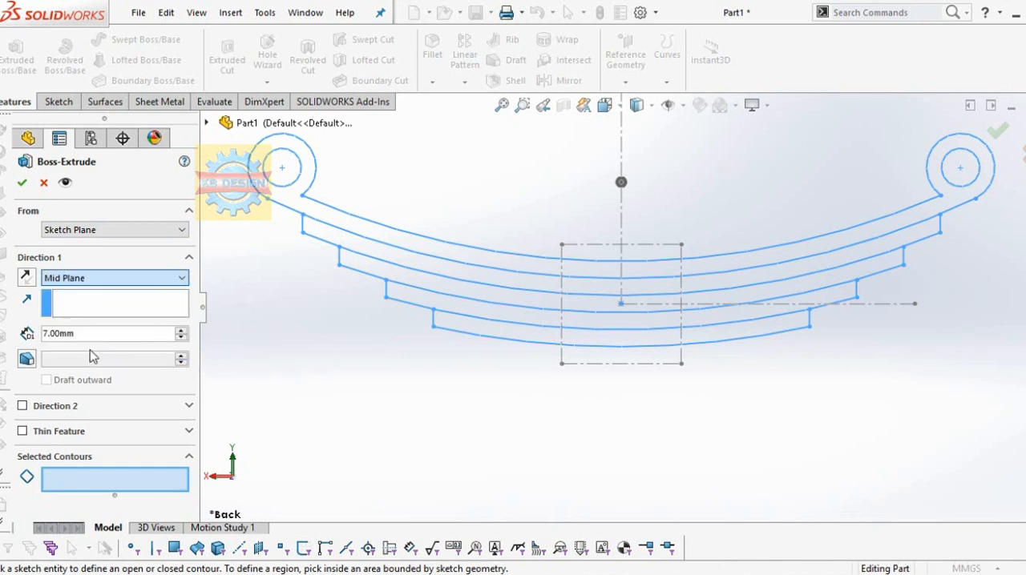
click(355, 229)
click(699, 271)
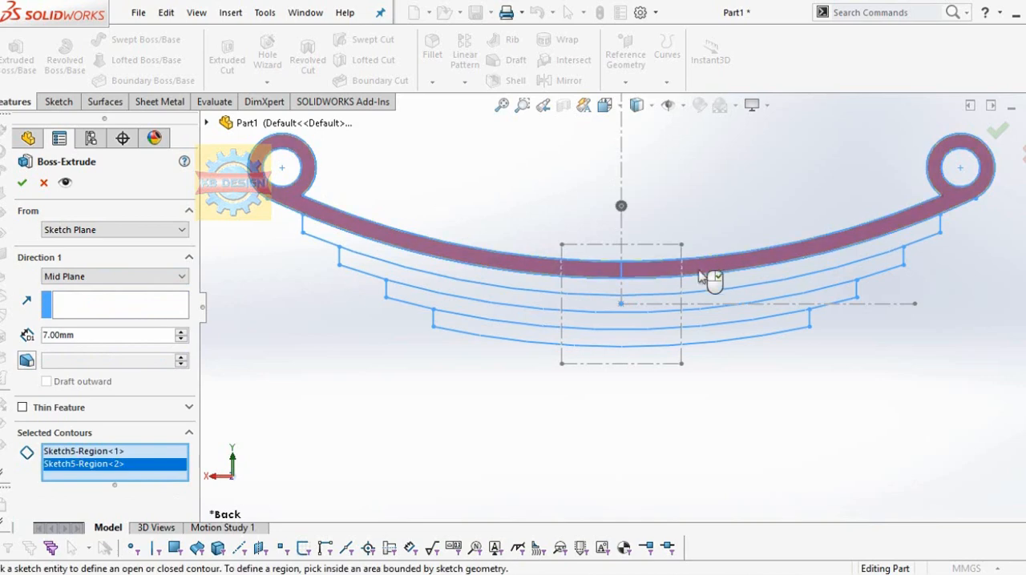
click(23, 184)
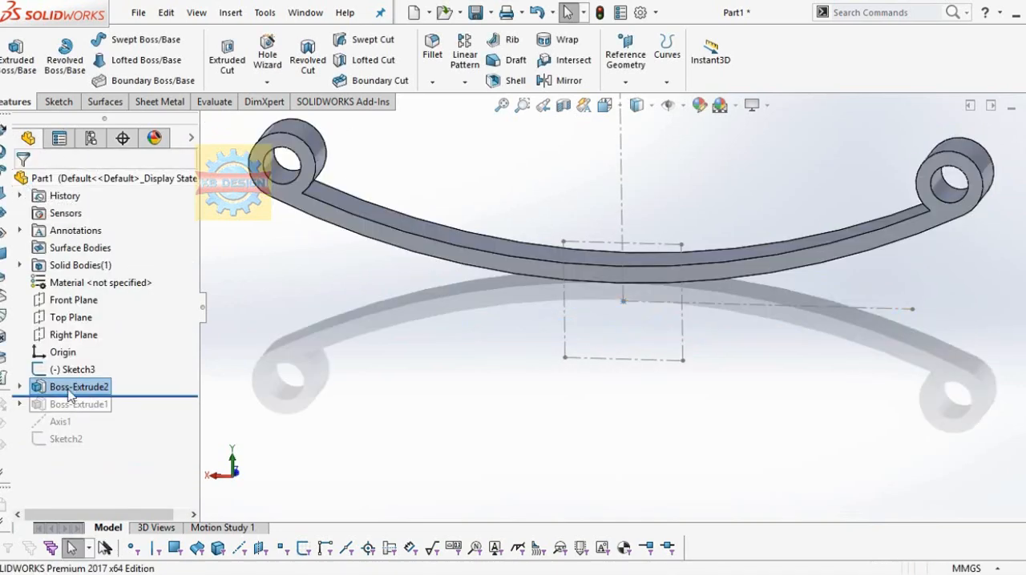
Step: Reuse Sketch5 to extrude both regions of the second leaf 6.90 mm with a Mid Plane end condition, merging the result
click(19, 387)
click(80, 404)
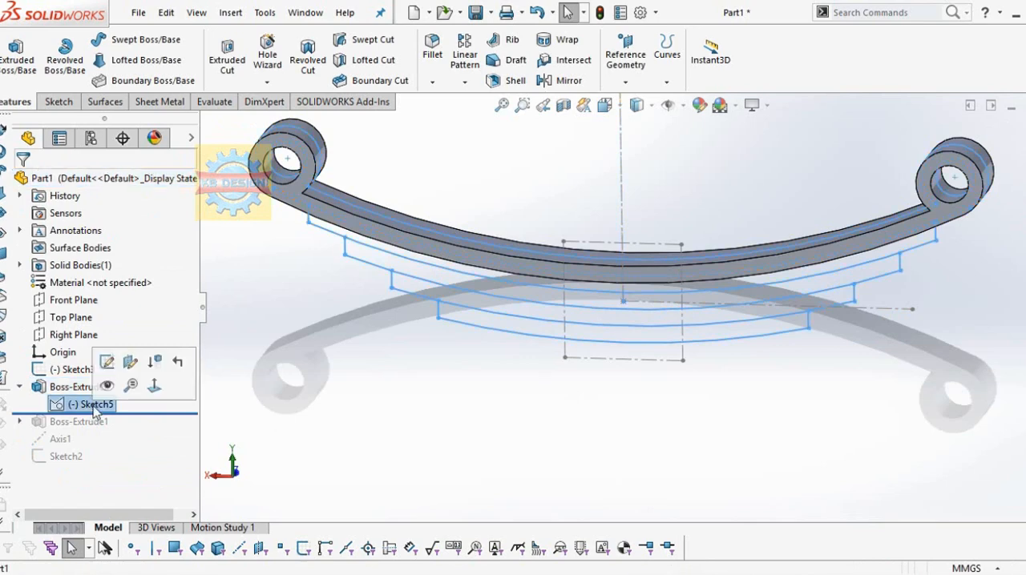
click(22, 60)
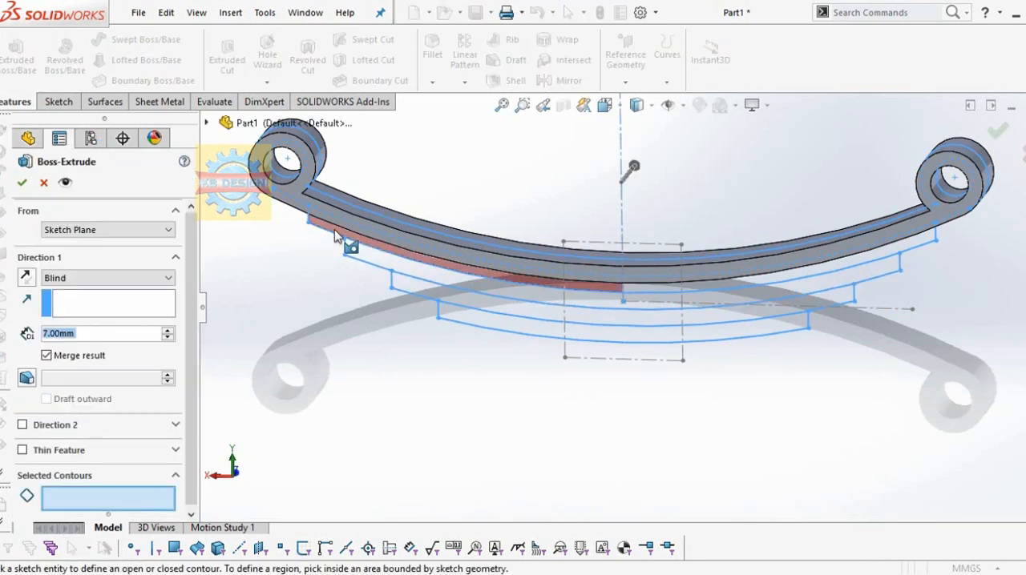
text(6.)
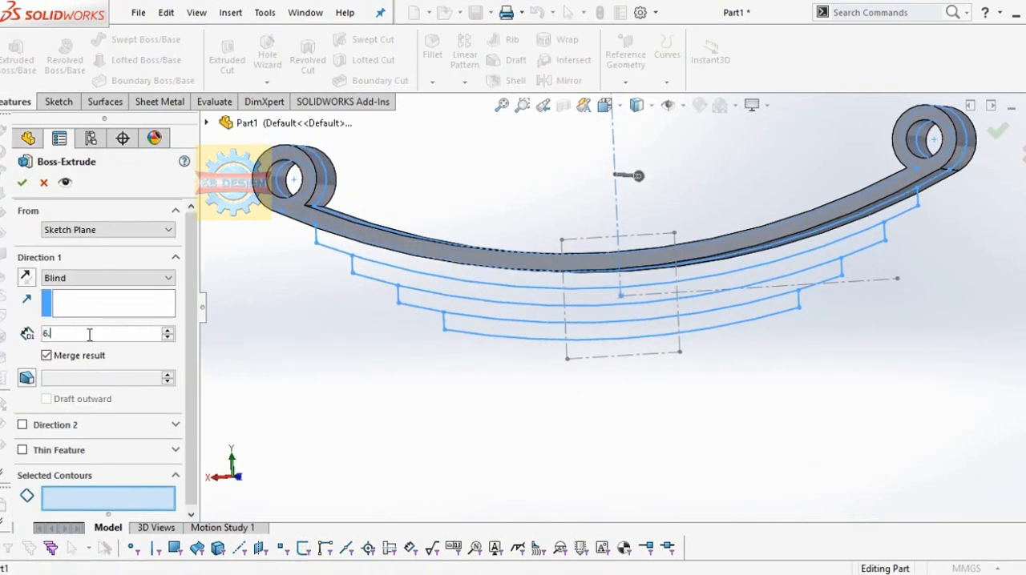
text(90mm)
click(591, 279)
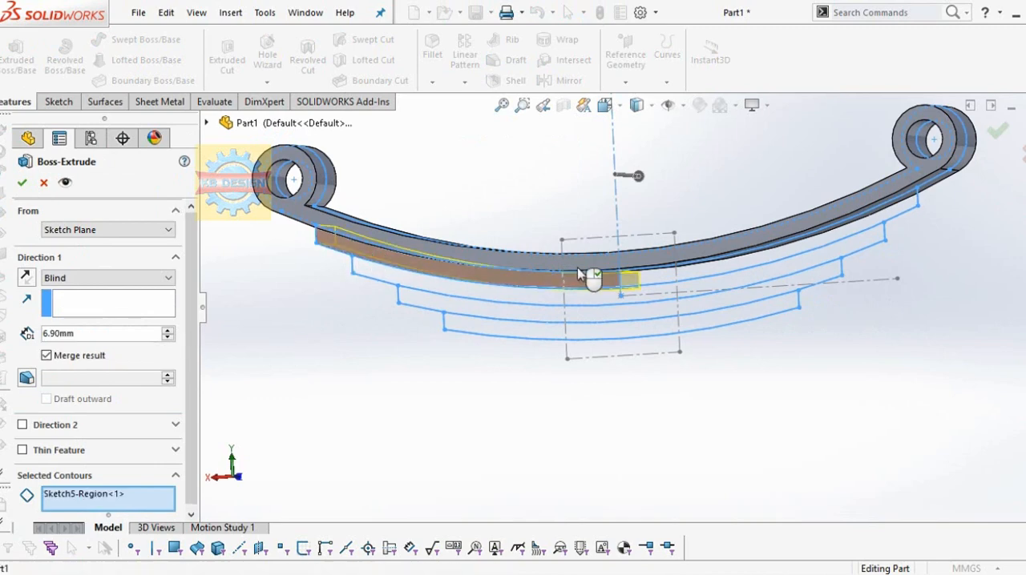
click(709, 276)
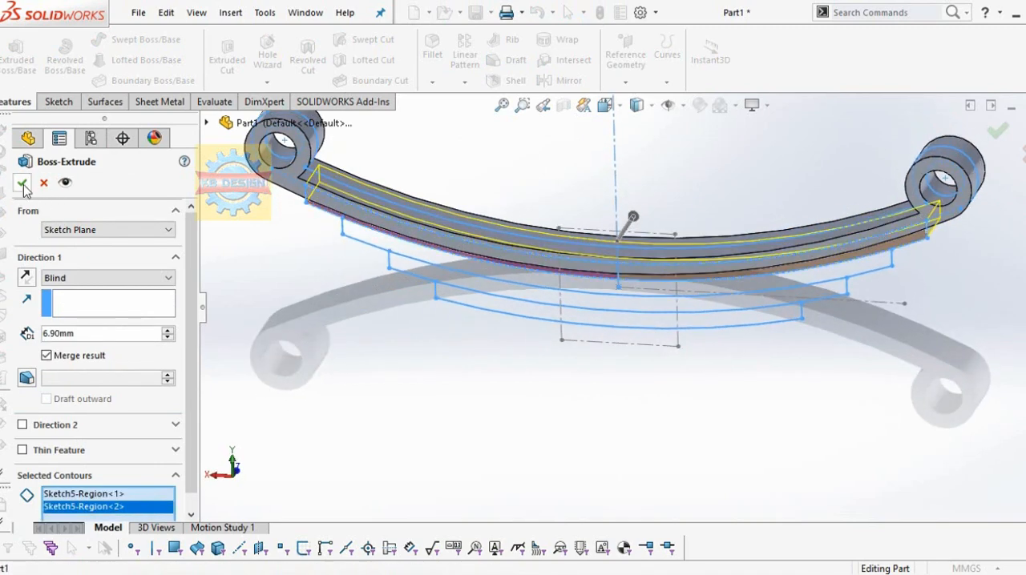
click(105, 278)
click(68, 365)
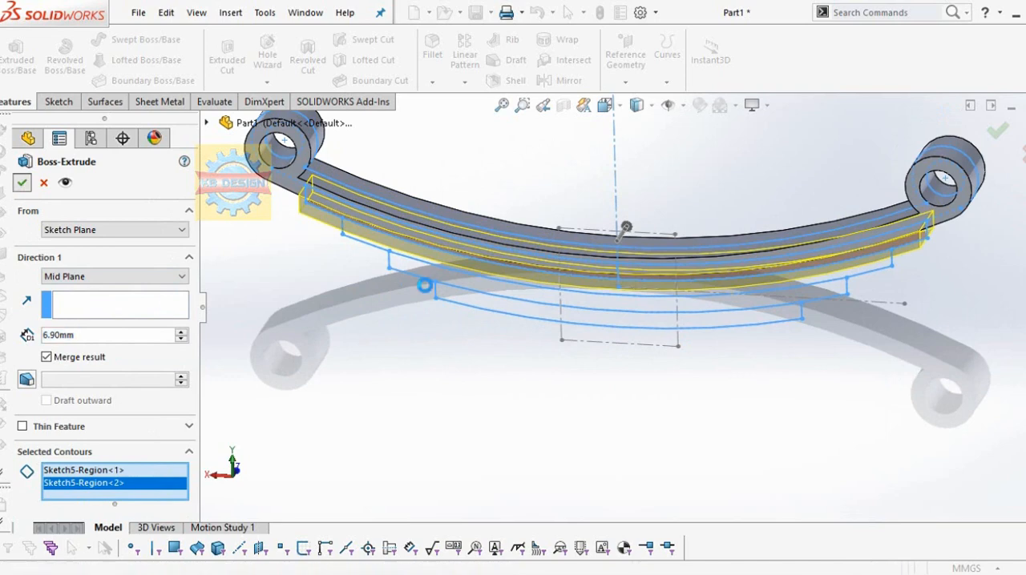
Step: Extrude the third leaf's region of Sketch5 6.80 mm with a Mid Plane end condition, merging the result
right_click(426, 309)
middle_drag(420, 280, 419, 243)
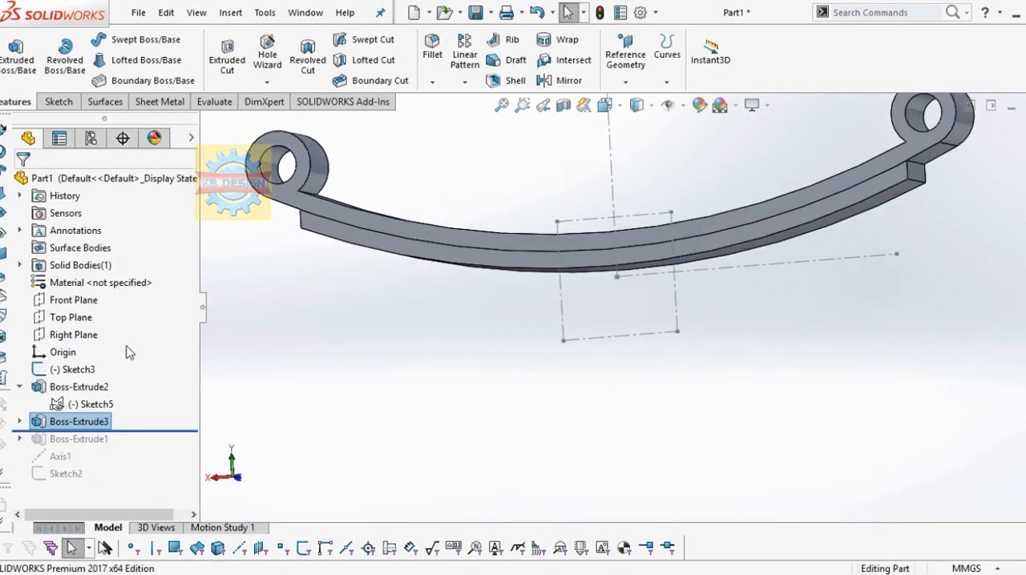
click(88, 403)
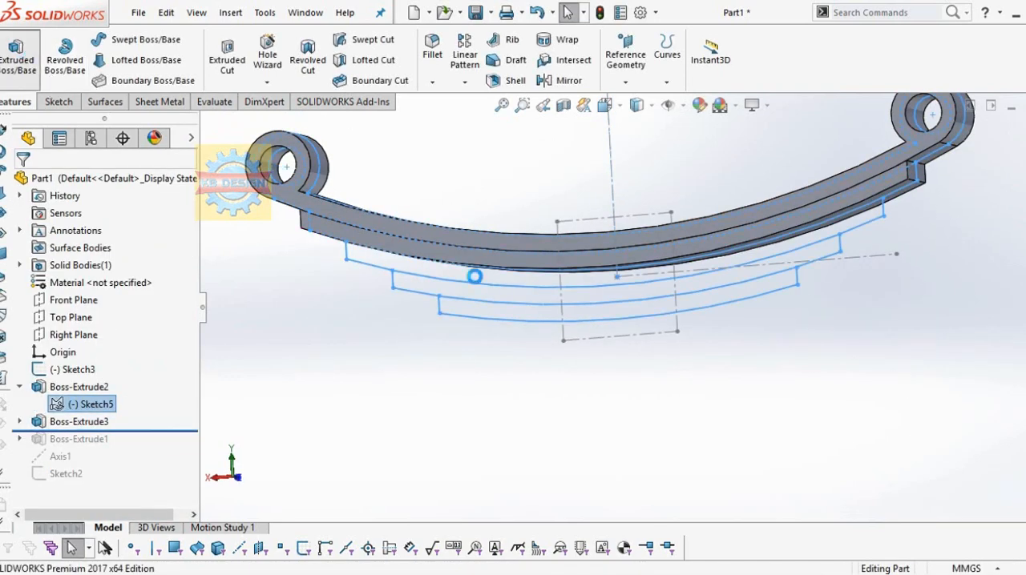
text(6.8)
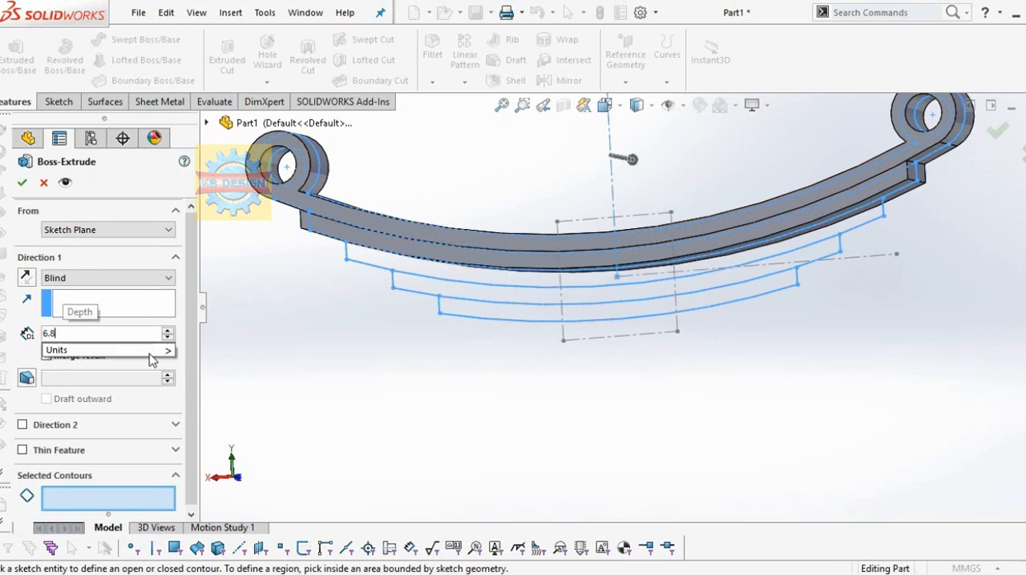
key(Return)
click(390, 265)
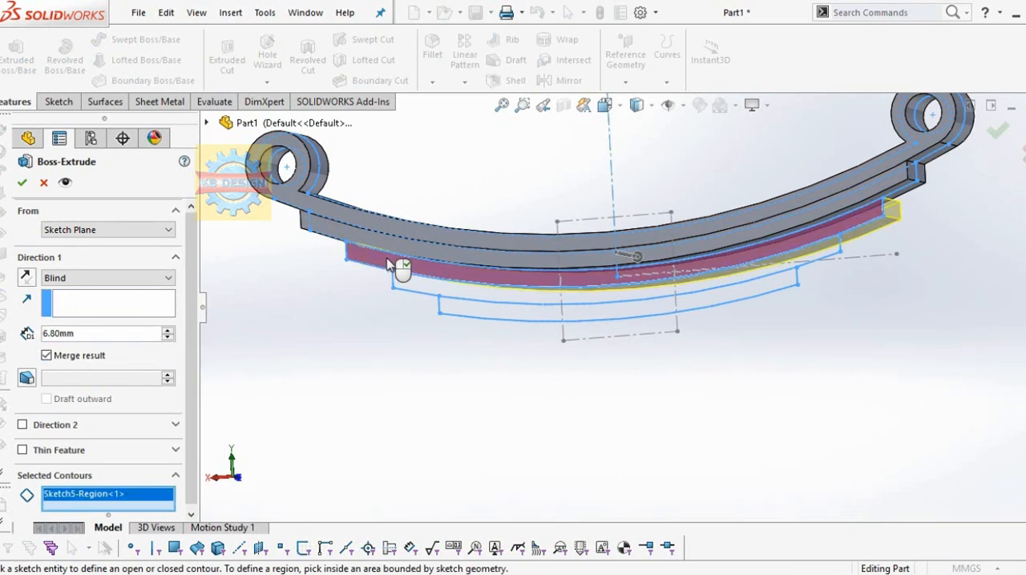
click(104, 279)
click(89, 358)
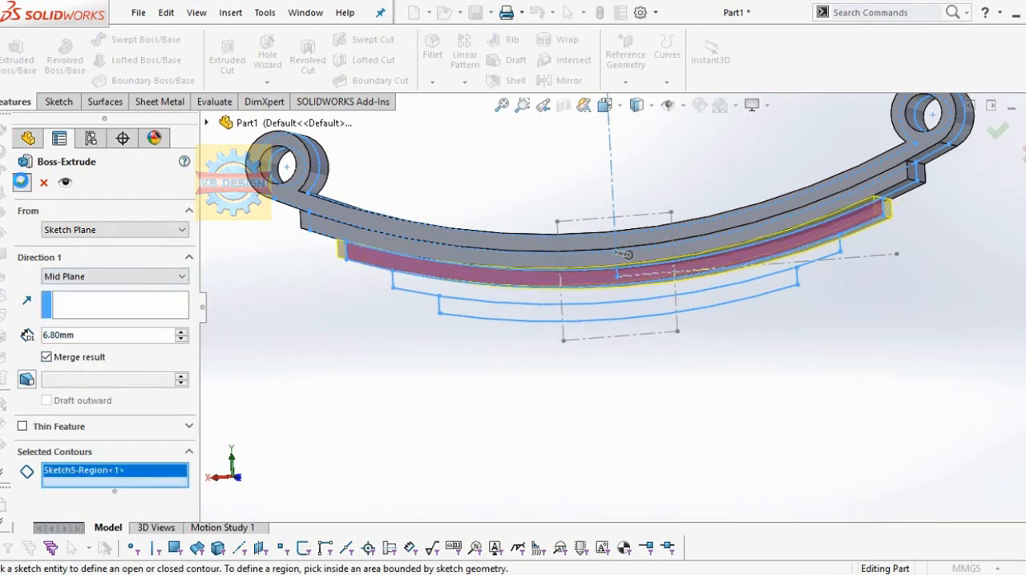
key(Return)
Step: Extrude the fourth leaf's region of Sketch5 6.70 mm with a Mid Plane end condition, merging the result
mouse_move(382, 323)
middle_down()
mouse_move(479, 333)
mouse_move(345, 312)
middle_up()
click(90, 404)
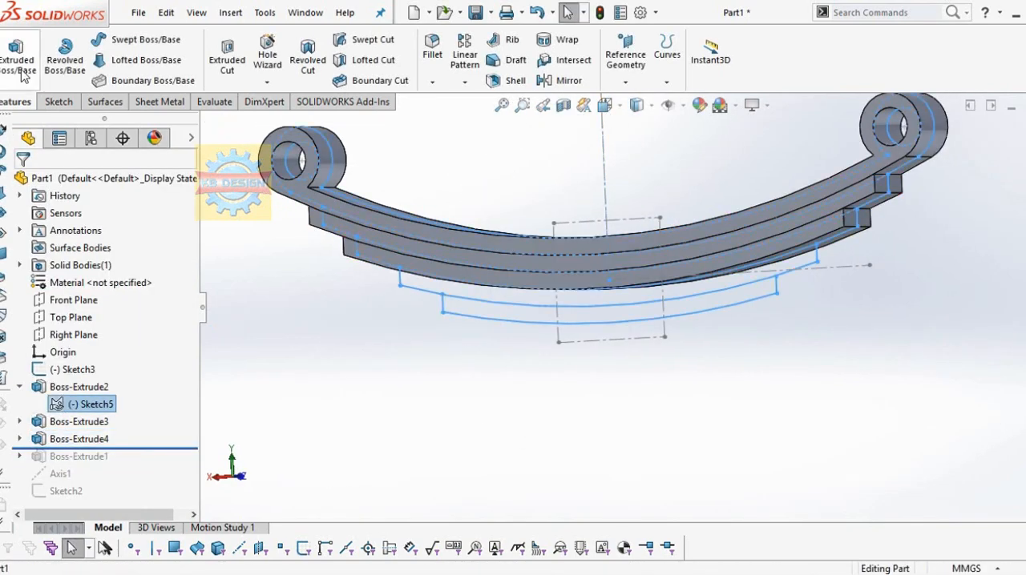
click(23, 76)
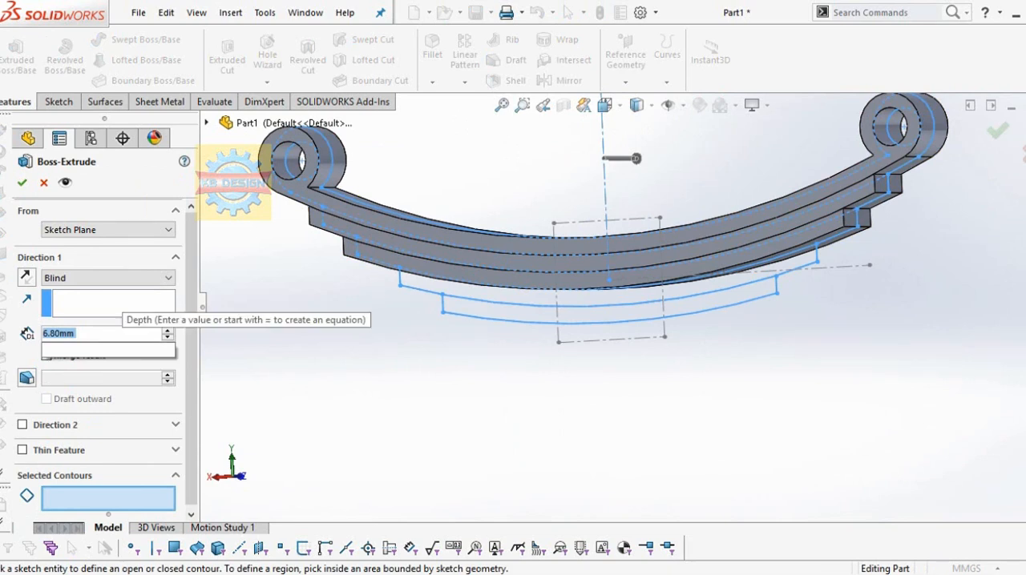
text(6.7)
click(458, 291)
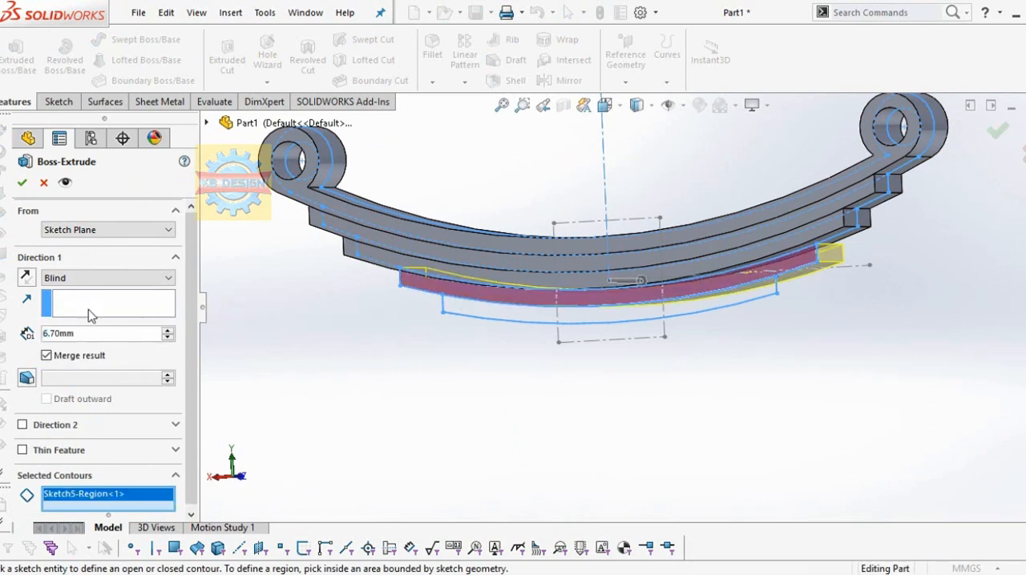
click(91, 289)
click(72, 355)
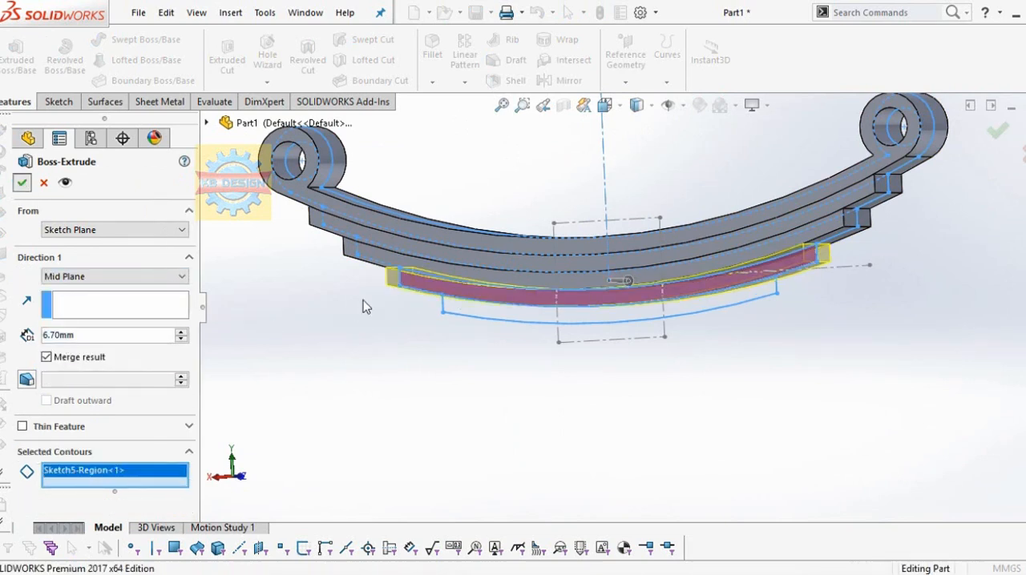
key(Return)
Step: Extrude the fifth leaf's region of Sketch5 6.60 mm with a Mid Plane end condition, merging the result
click(10, 48)
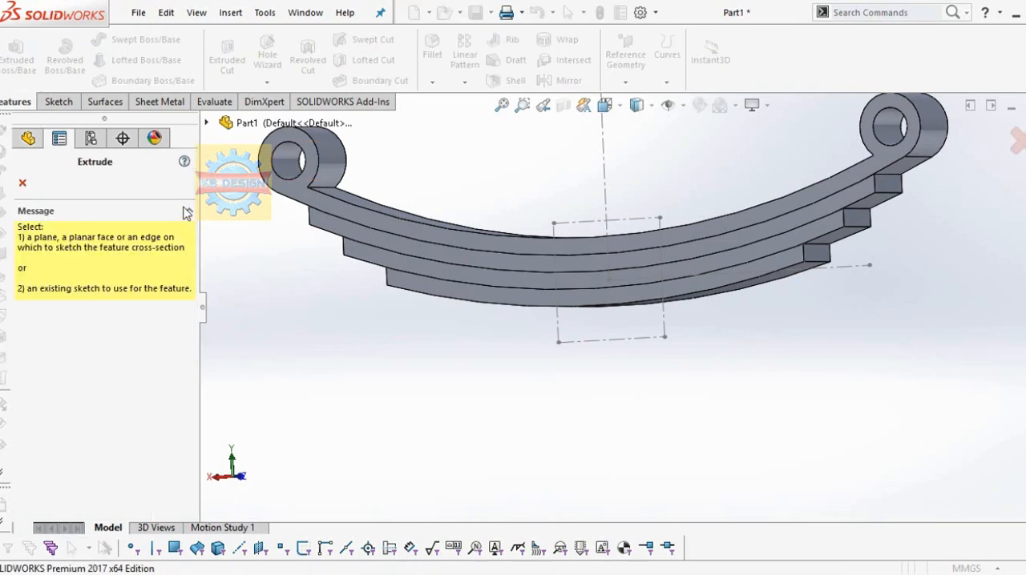
click(22, 190)
click(90, 406)
click(13, 64)
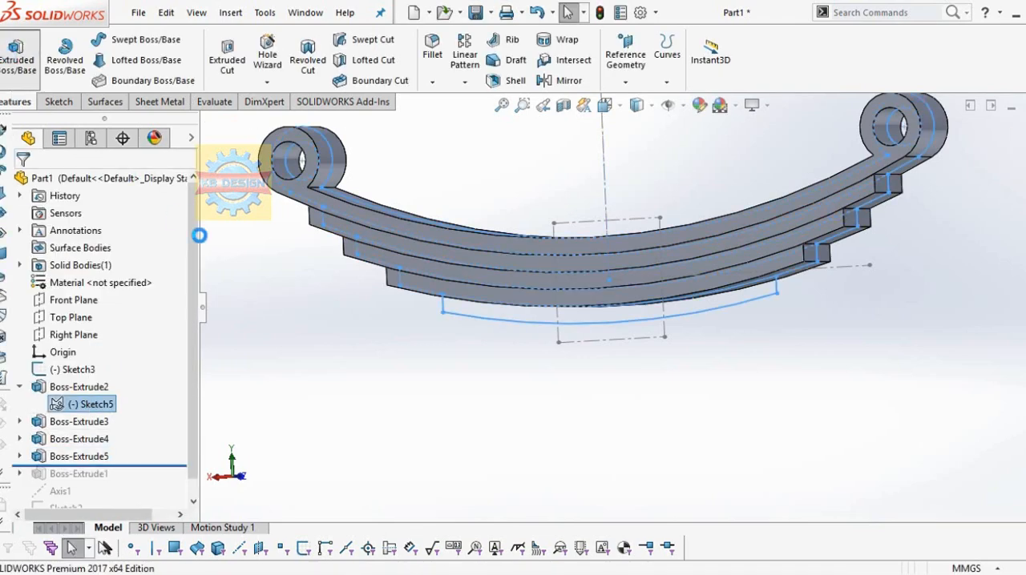
text(6.6)
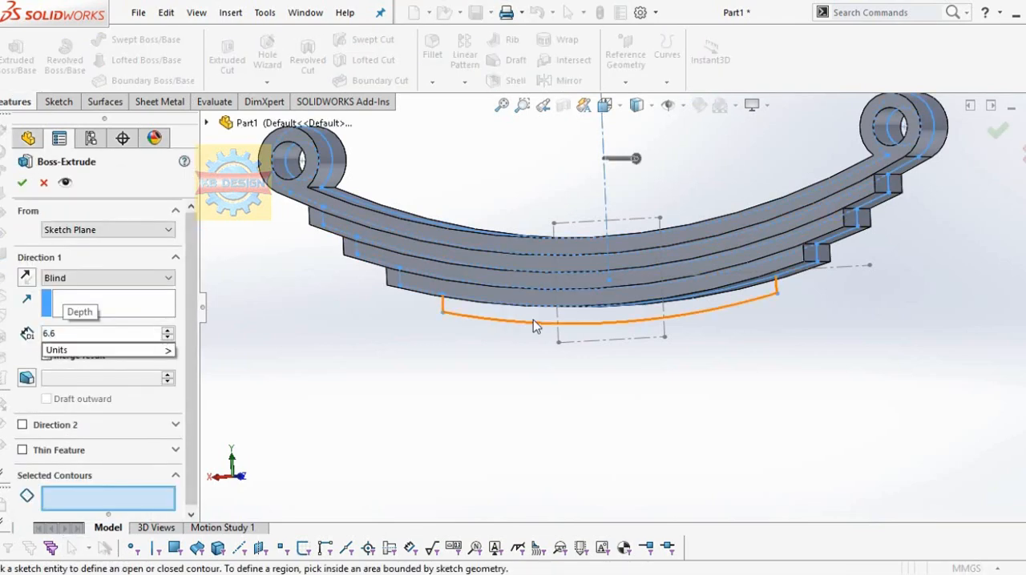
click(535, 325)
click(107, 277)
click(69, 355)
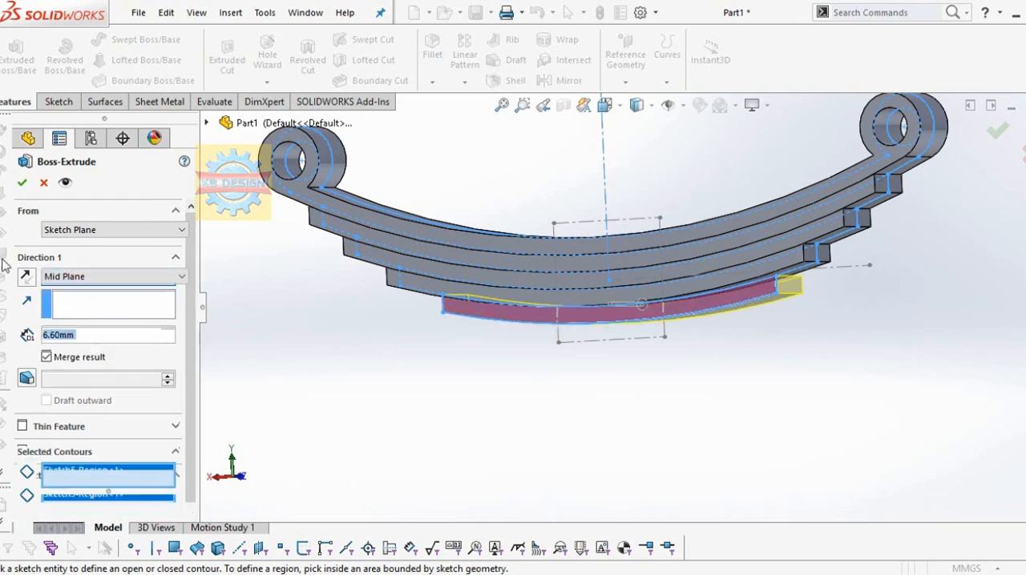
click(23, 184)
mouse_move(618, 409)
middle_down()
mouse_move(601, 448)
mouse_move(643, 351)
mouse_move(650, 403)
mouse_move(615, 402)
middle_up()
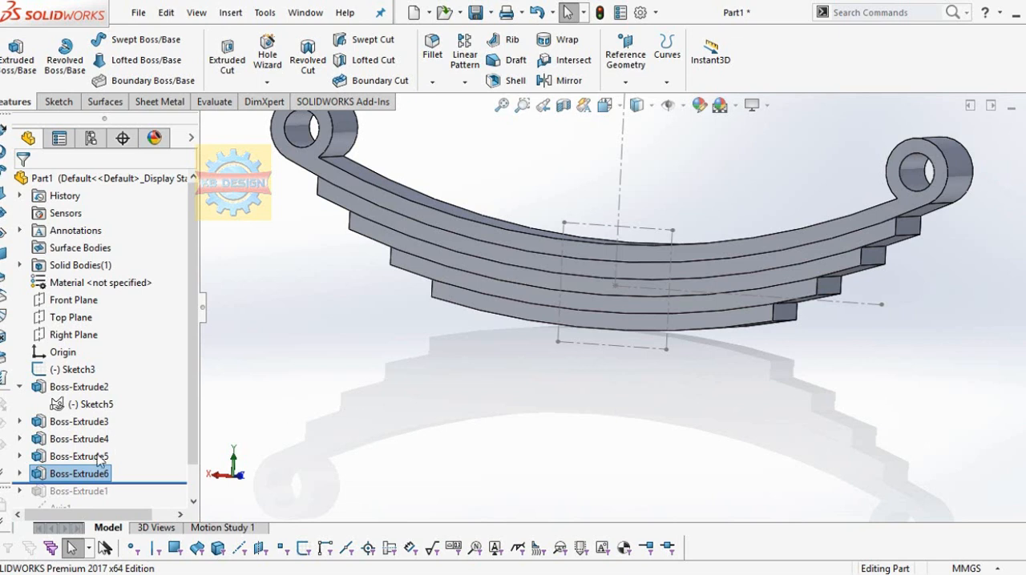
Step: Edit Sketch3 to convert the 14 mm square's lines from construction to regular geometry, and exit the sketch
click(73, 369)
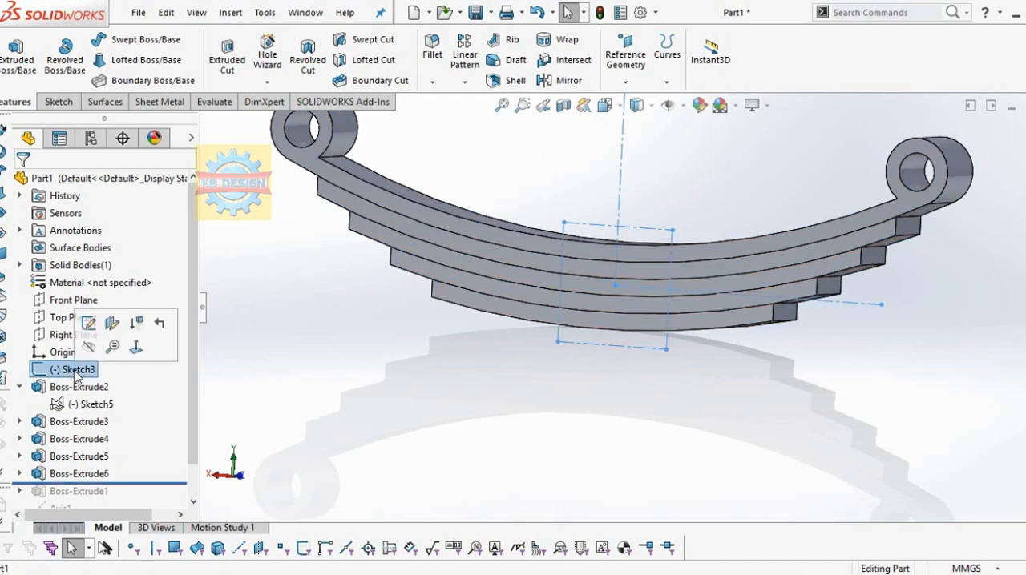
click(90, 327)
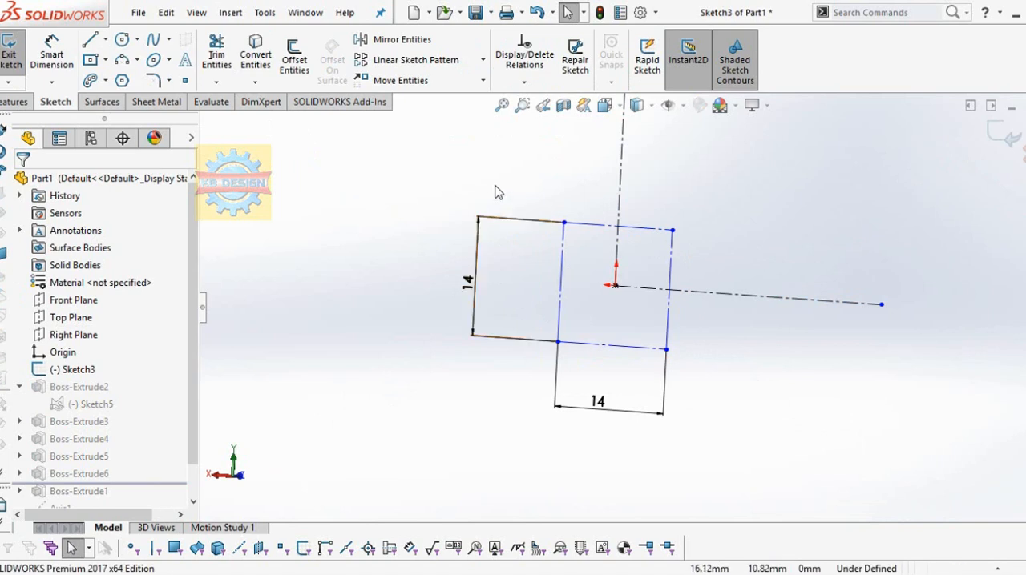
mouse_move(494, 191)
mouse_down()
mouse_move(728, 224)
mouse_move(515, 377)
mouse_up()
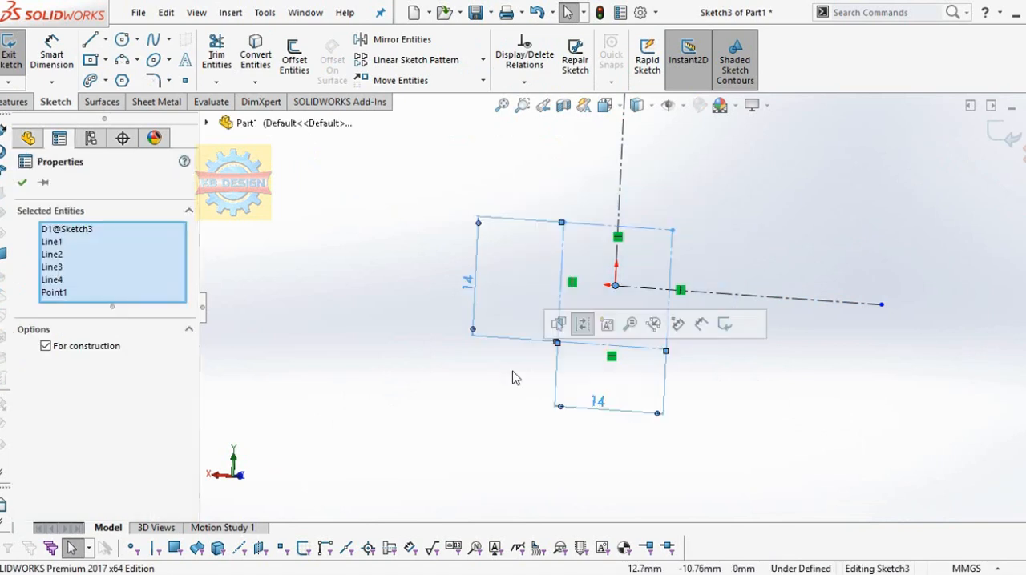
click(45, 347)
click(23, 183)
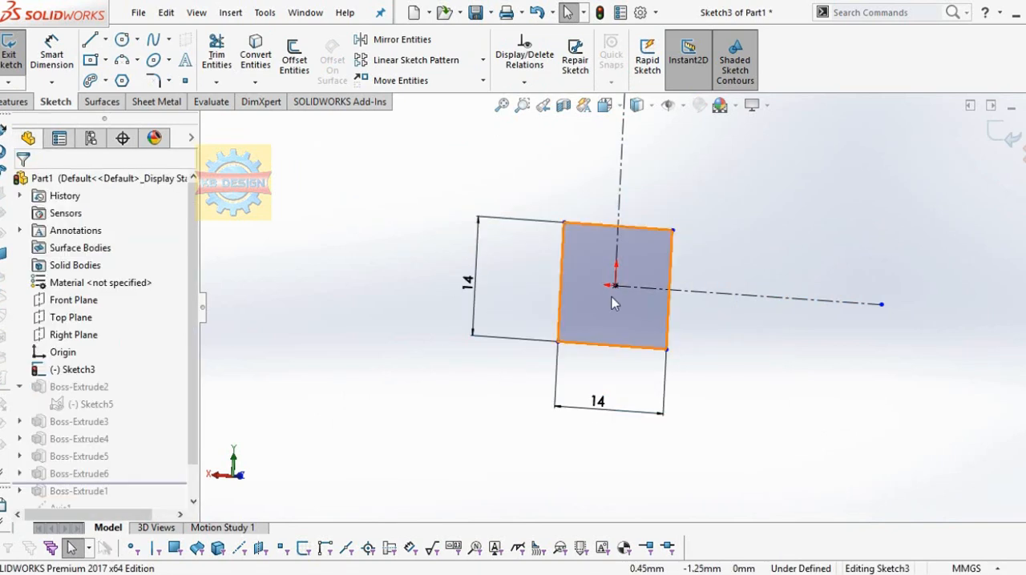
click(14, 54)
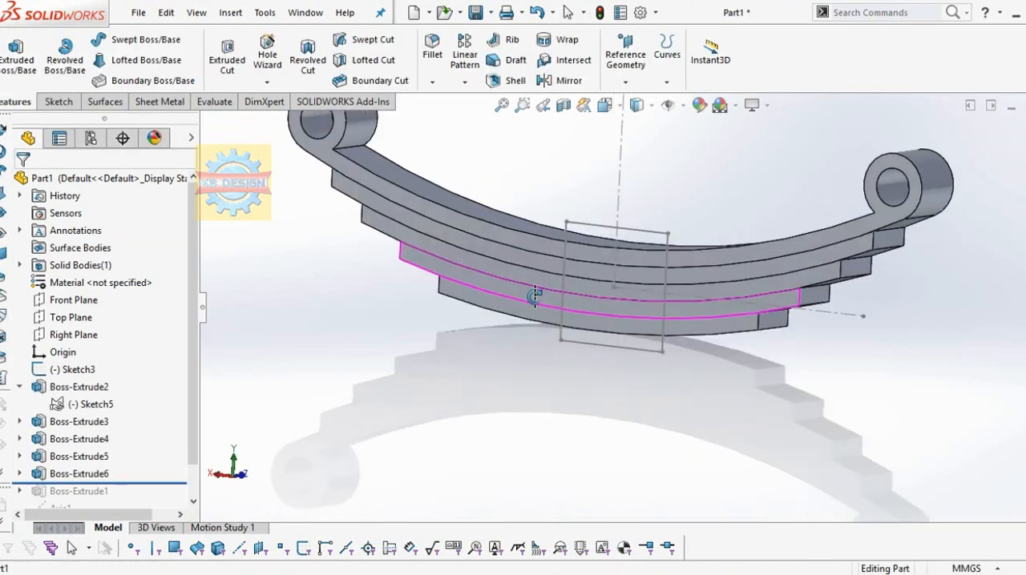
Step: Extrude the Sketch3 square around the middle of the leaves 11 mm with a Mid Plane end condition, merging the result
middle_drag(534, 296, 519, 304)
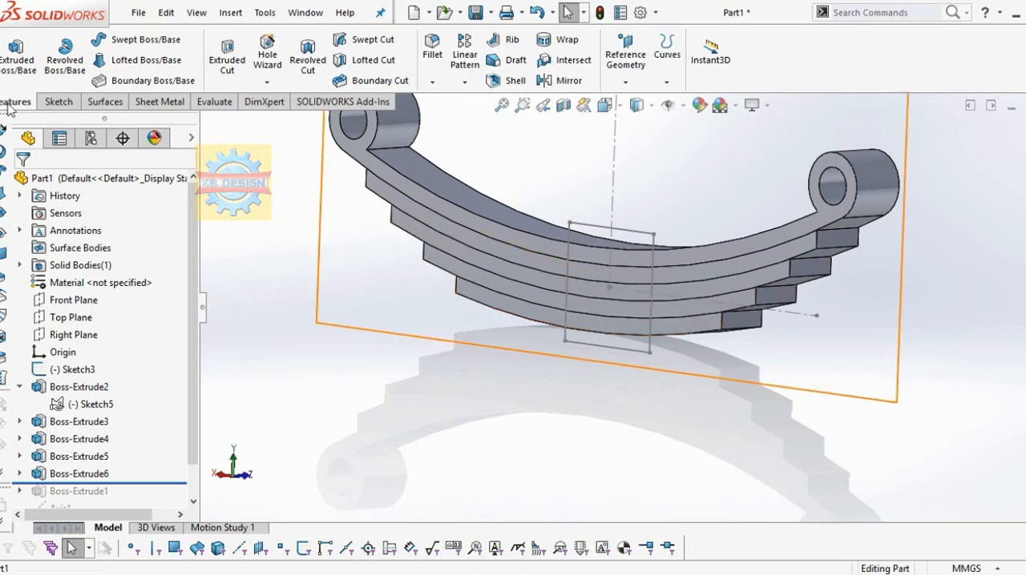
click(72, 370)
click(9, 65)
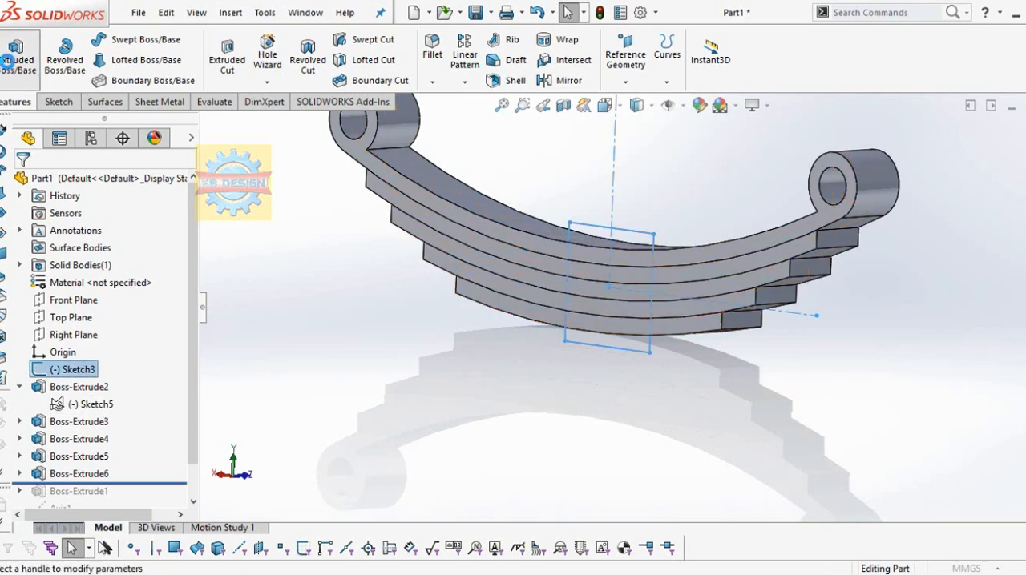
text(11)
click(123, 279)
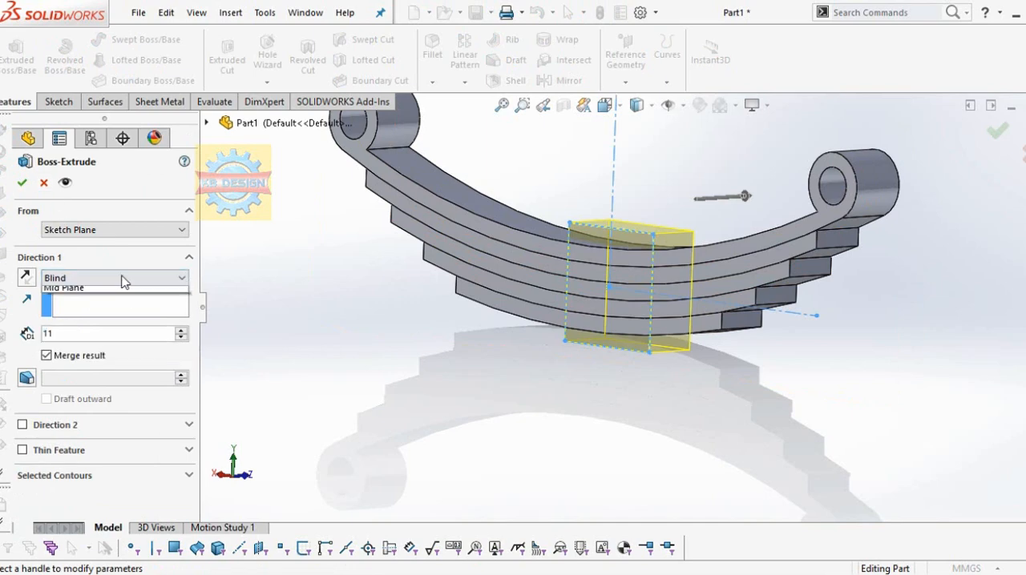
click(86, 357)
mouse_move(522, 372)
middle_down()
mouse_move(474, 355)
mouse_move(503, 368)
middle_up()
click(52, 452)
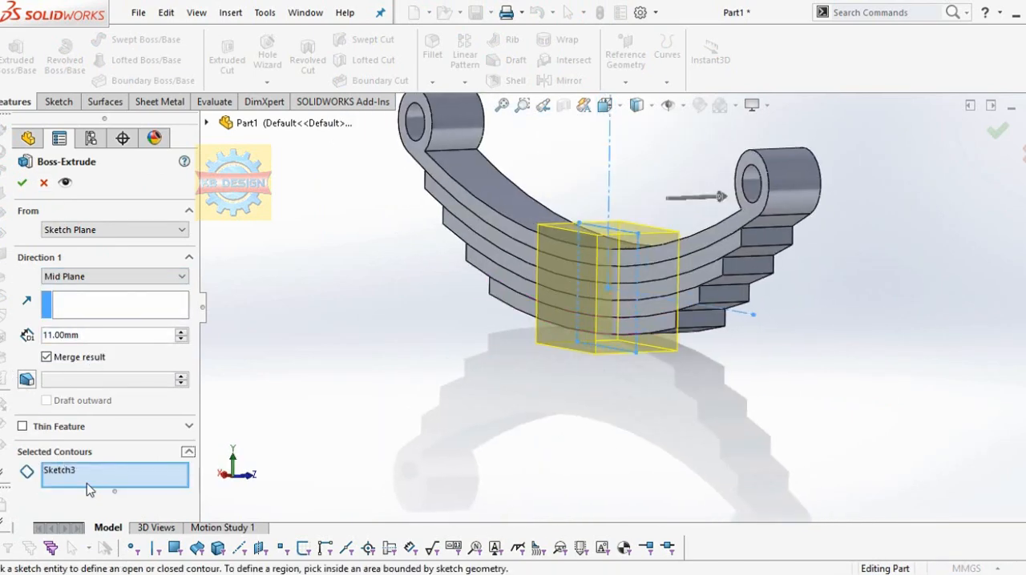
click(88, 473)
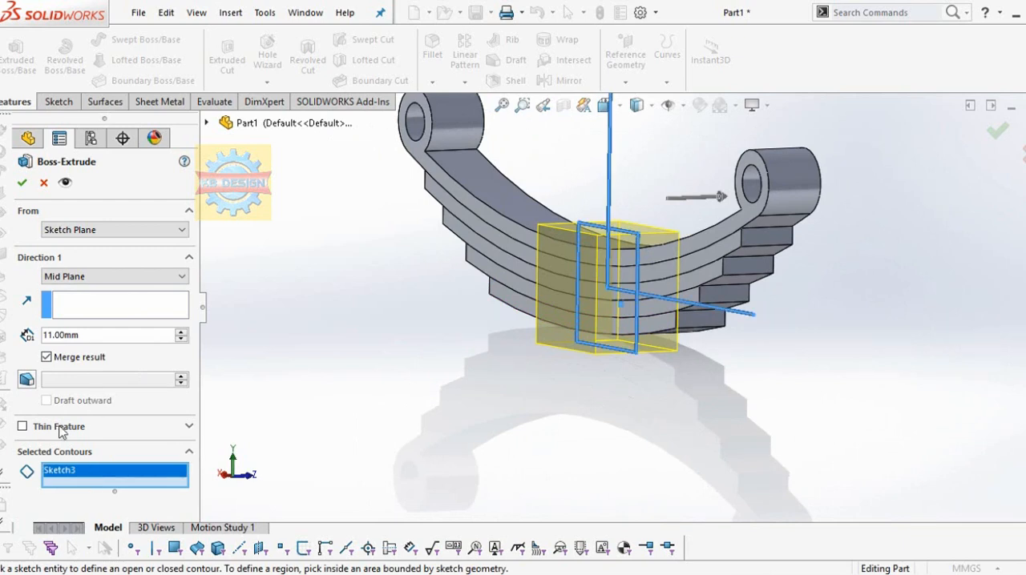
click(24, 426)
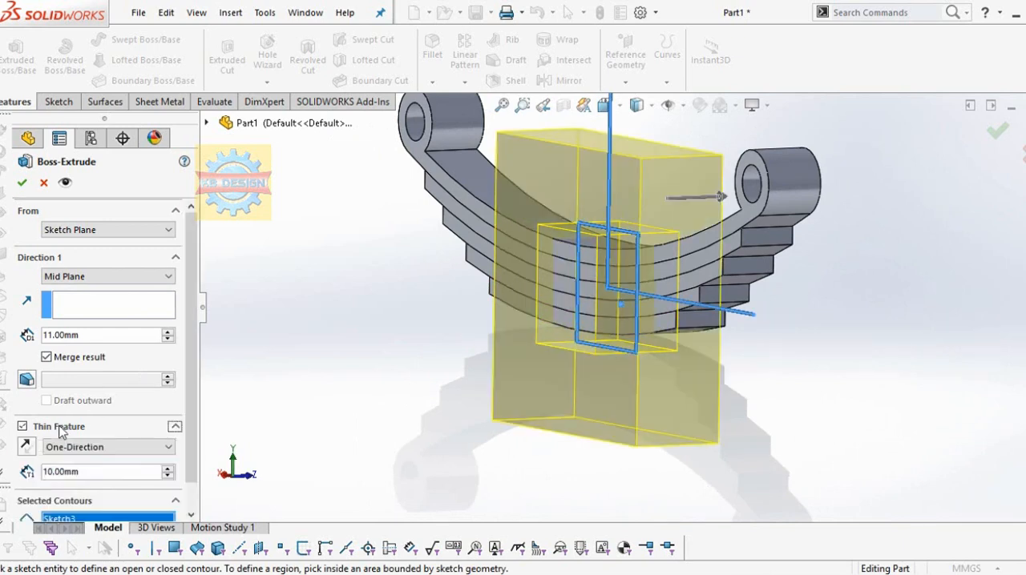
click(60, 430)
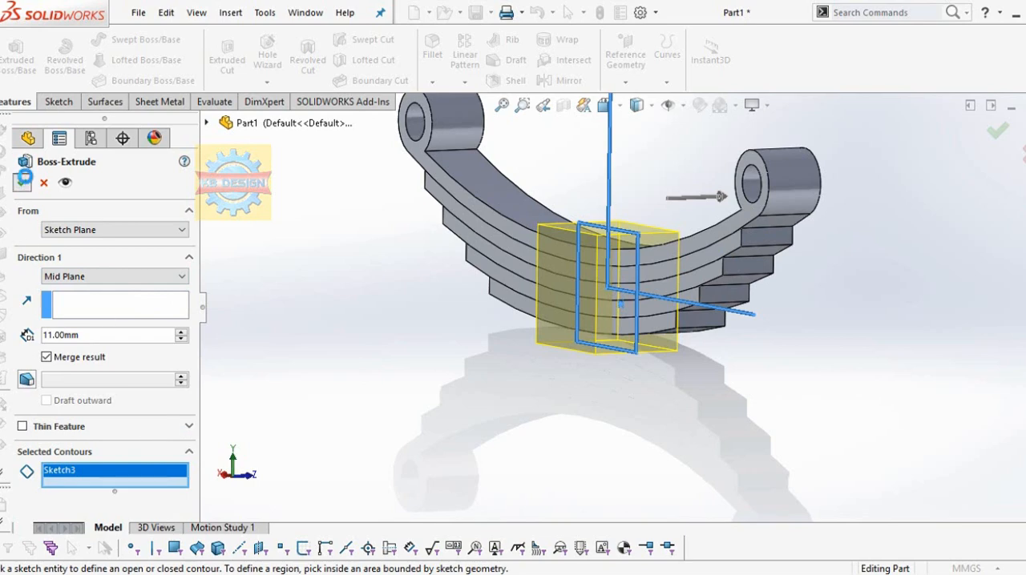
click(22, 183)
Step: Start a sketch on the center block's bottom face and draw a circle about 5.8 mm in diameter centered on the origin
middle_drag(538, 400, 454, 403)
scroll(550, 238, down, 5)
mouse_move(656, 407)
middle_down()
mouse_move(651, 392)
mouse_move(794, 385)
mouse_move(630, 380)
mouse_move(648, 412)
mouse_move(650, 328)
middle_up()
scroll(651, 393, up, 5)
click(650, 328)
click(727, 295)
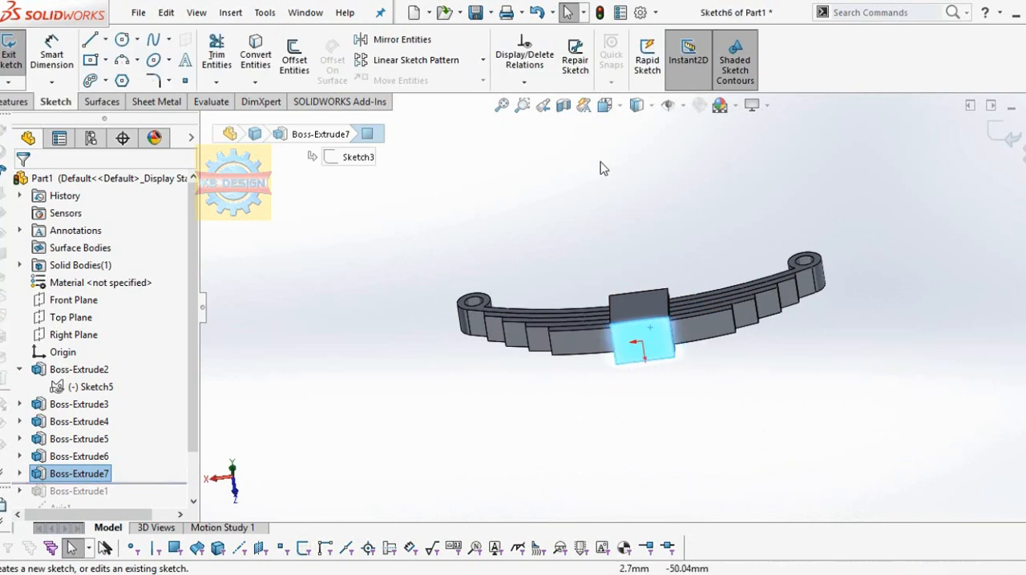
click(122, 41)
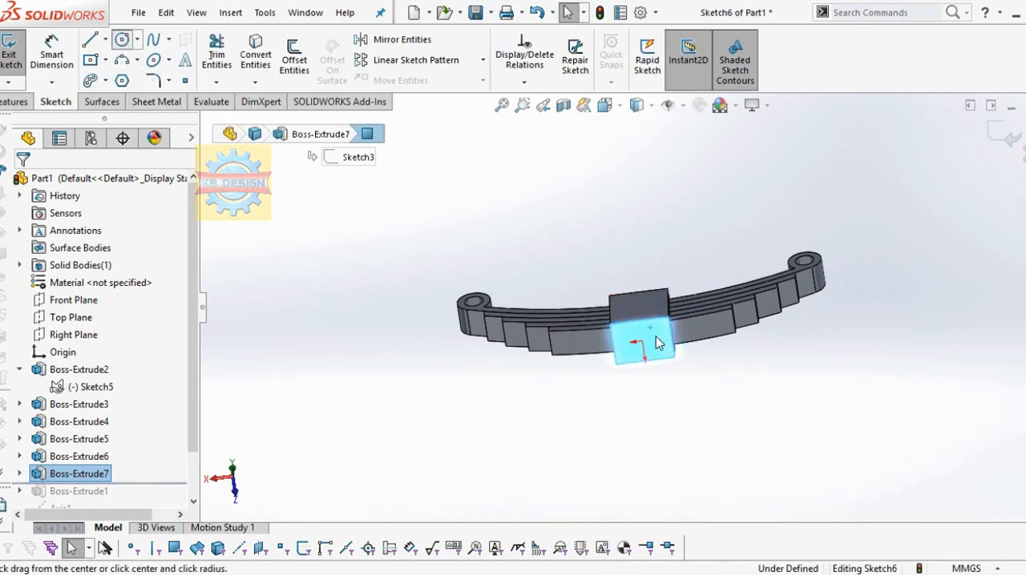
click(642, 341)
Step: Dimension the circle's diameter on the block's bottom face as 8 mm
click(51, 52)
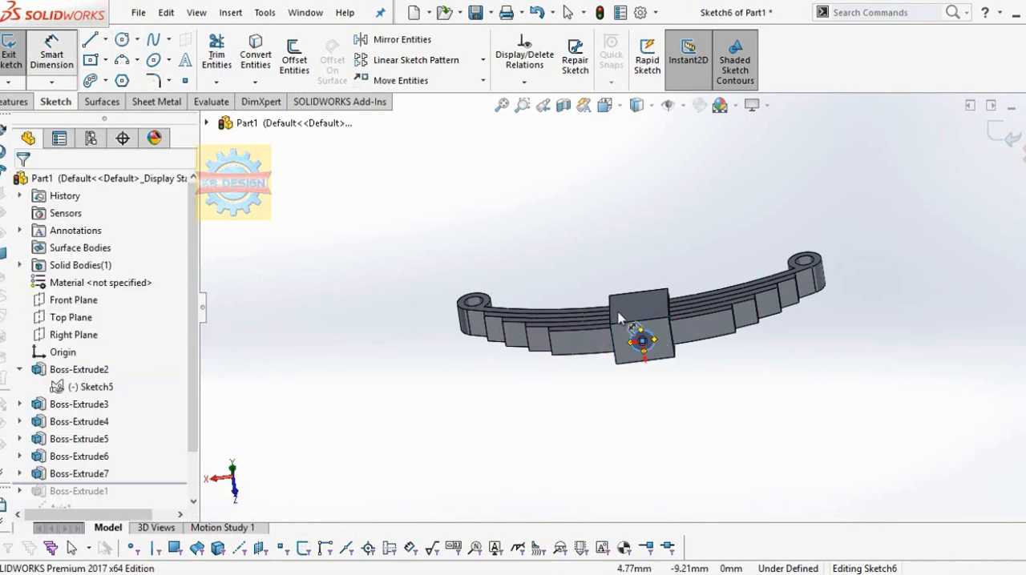
click(650, 340)
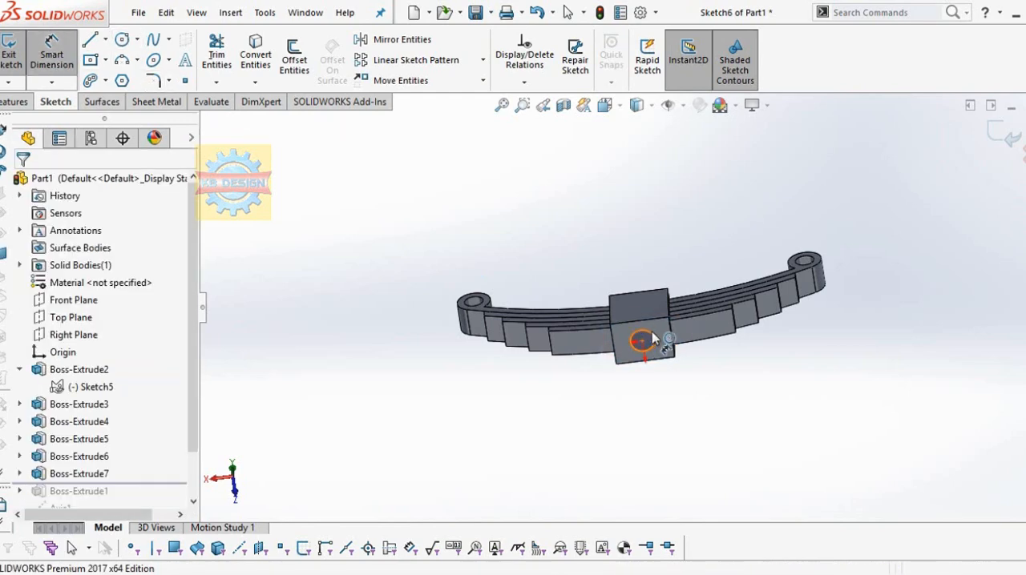
click(716, 392)
text(8)
key(Return)
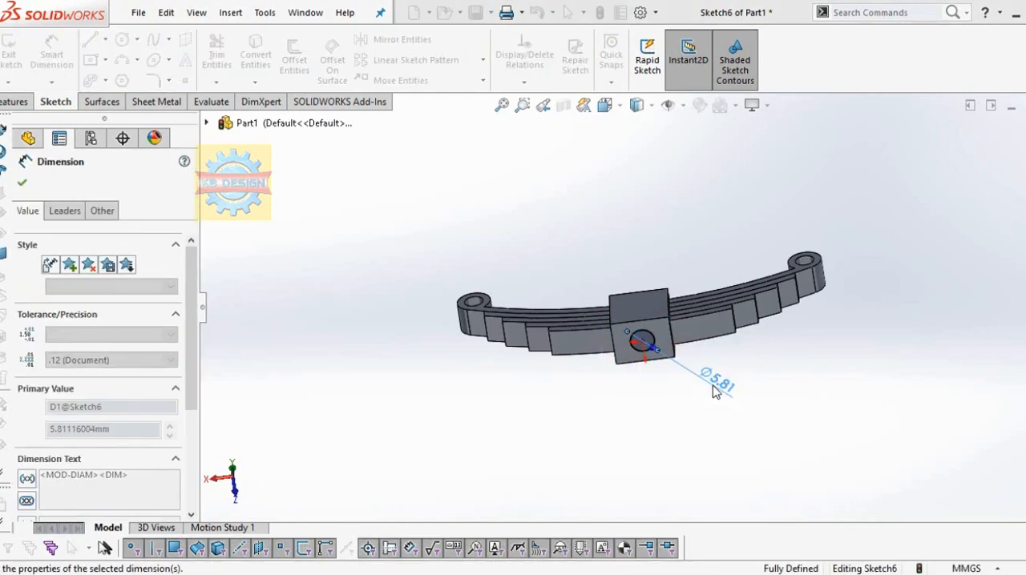
Step: Cut the circle upward into the center block with a Blind Extruded Cut 11 mm deep
click(15, 104)
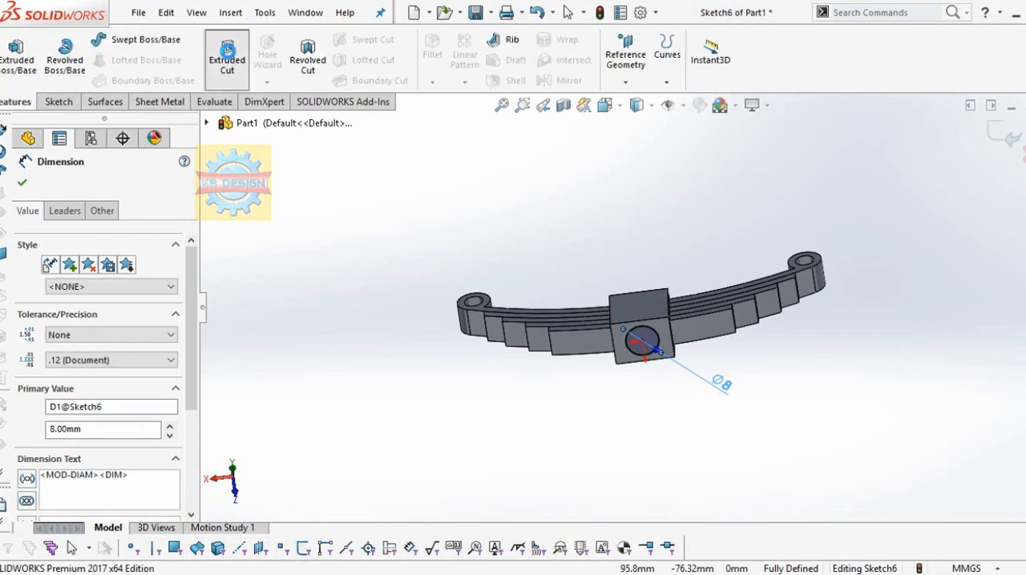
click(228, 53)
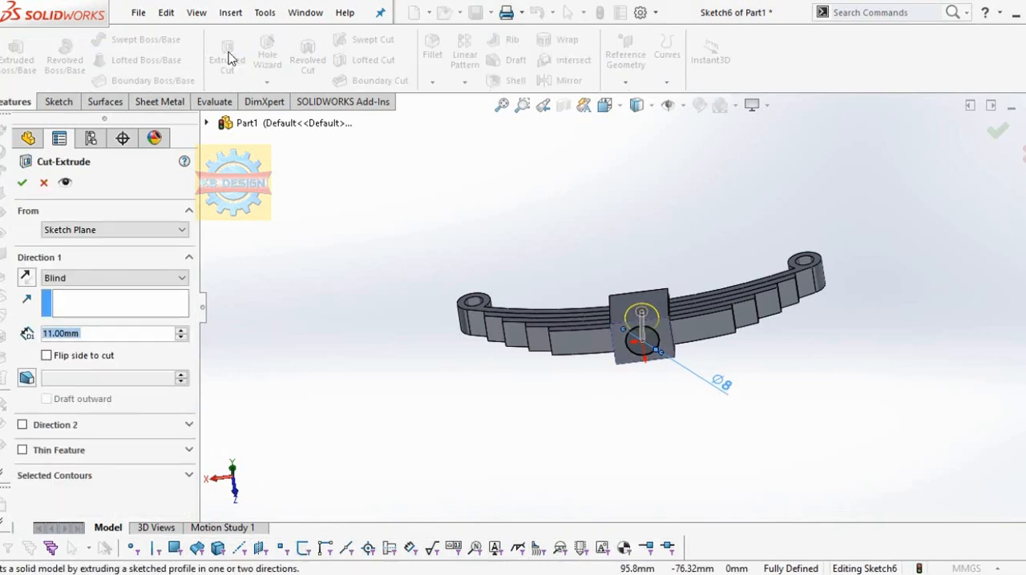
scroll(599, 315, down, 1)
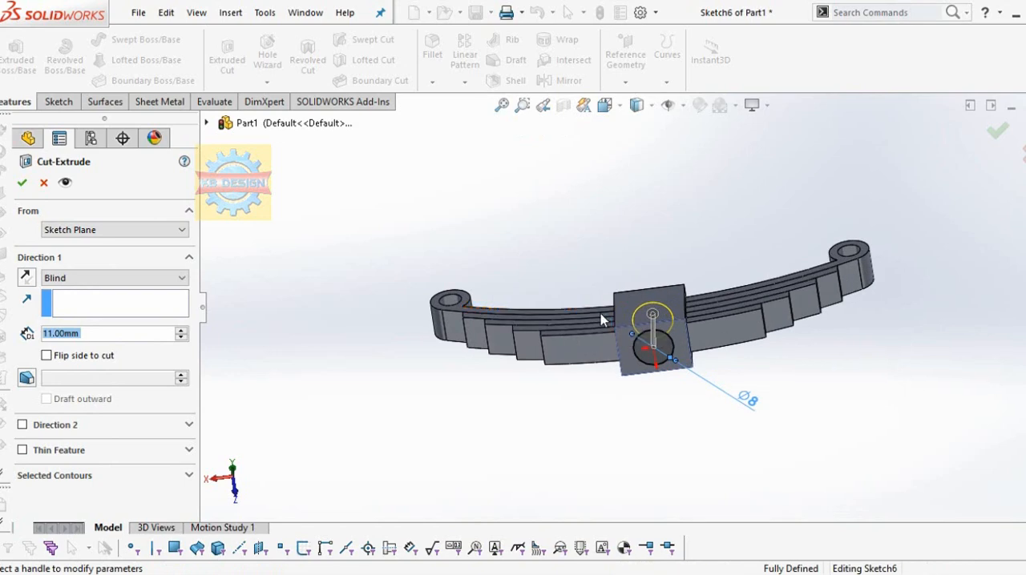
middle_drag(602, 321, 592, 449)
click(23, 183)
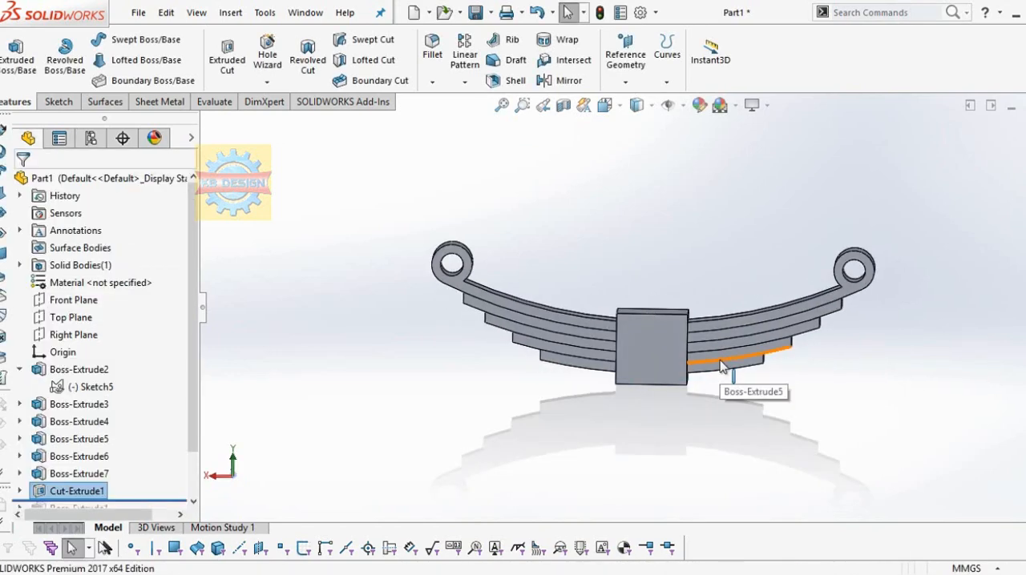
Step: Fillet the center block's four upper and lower edges that run along the spring's length with a symmetric 0.5 mm radius
scroll(700, 397, down, 2)
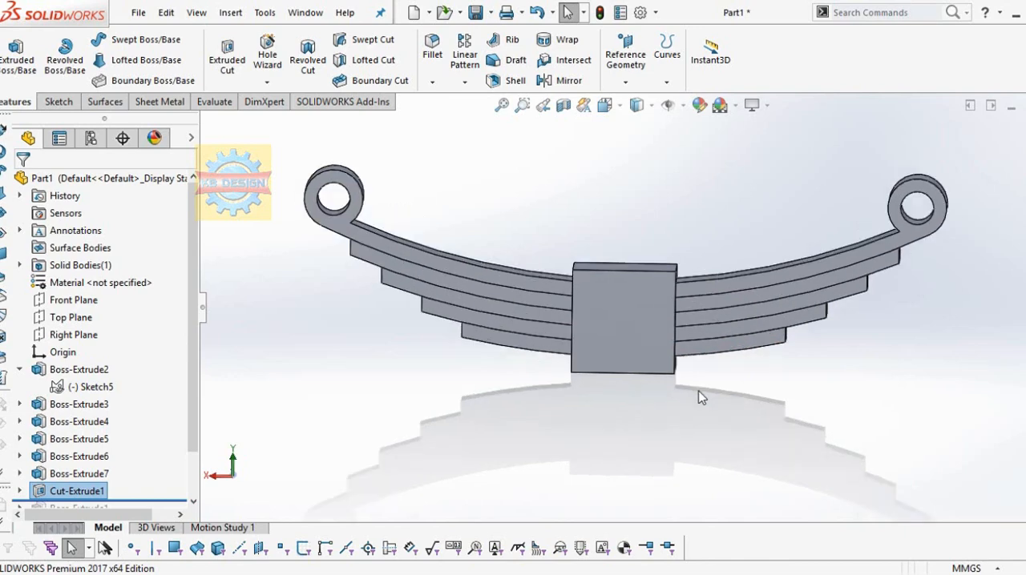
middle_drag(650, 358, 632, 412)
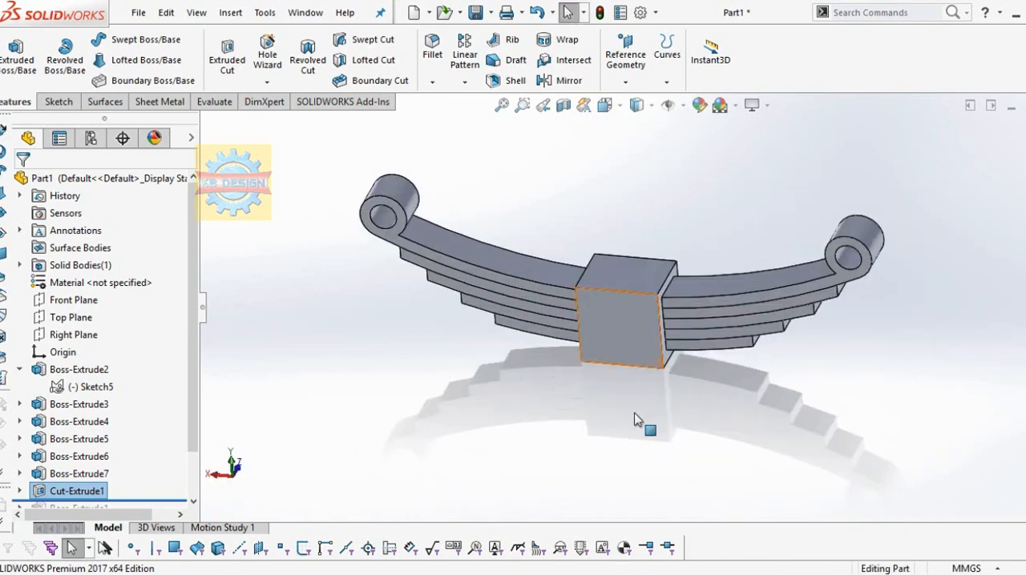
click(432, 53)
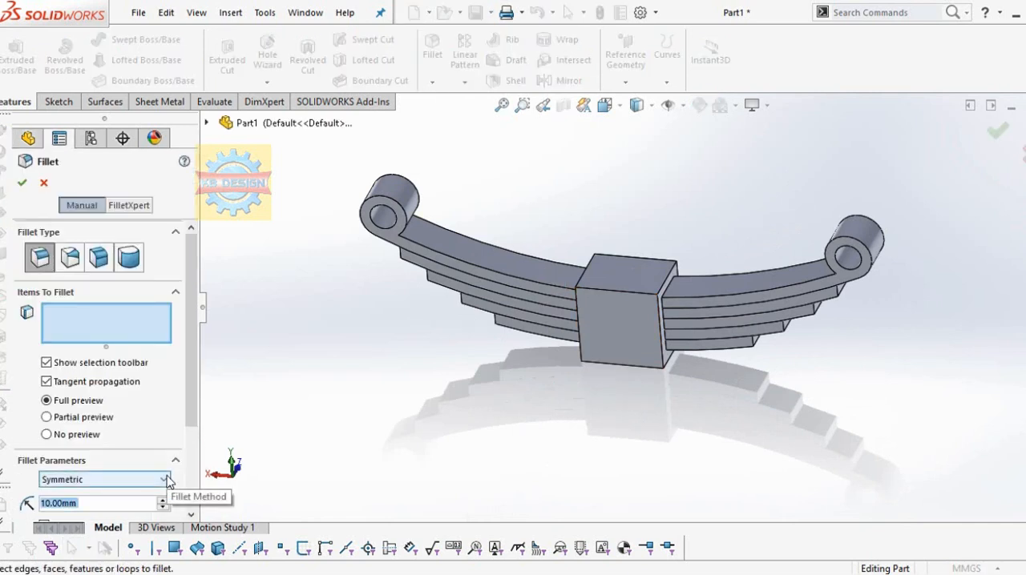
text(0.5)
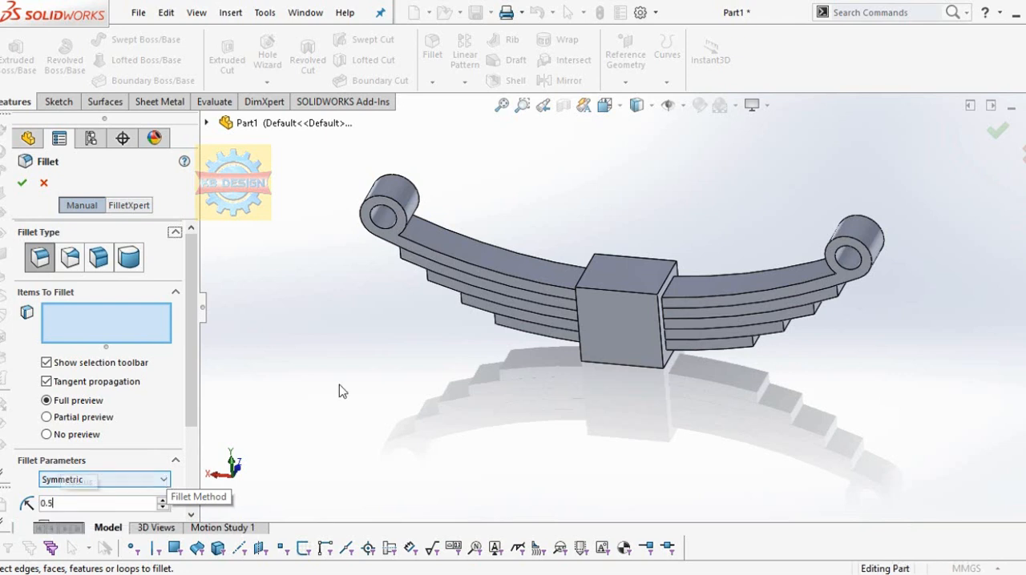
key(Return)
click(630, 299)
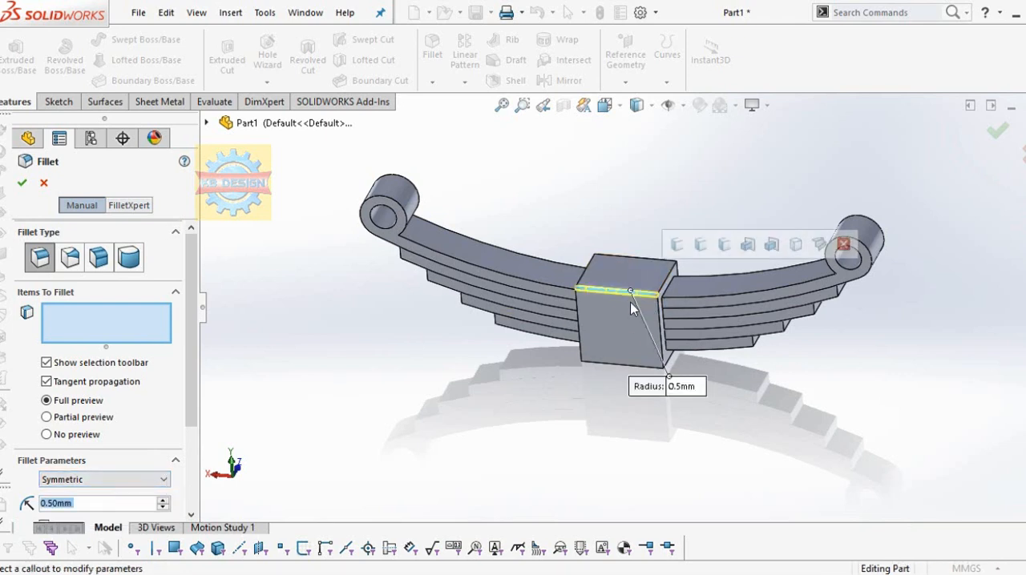
click(634, 365)
middle_drag(634, 366, 654, 263)
click(654, 263)
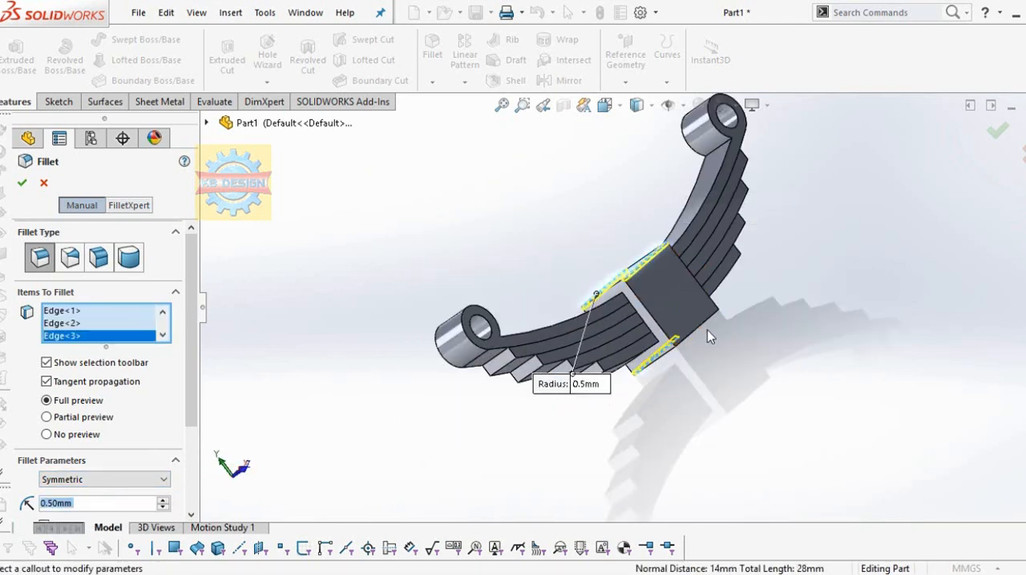
click(693, 327)
key(Return)
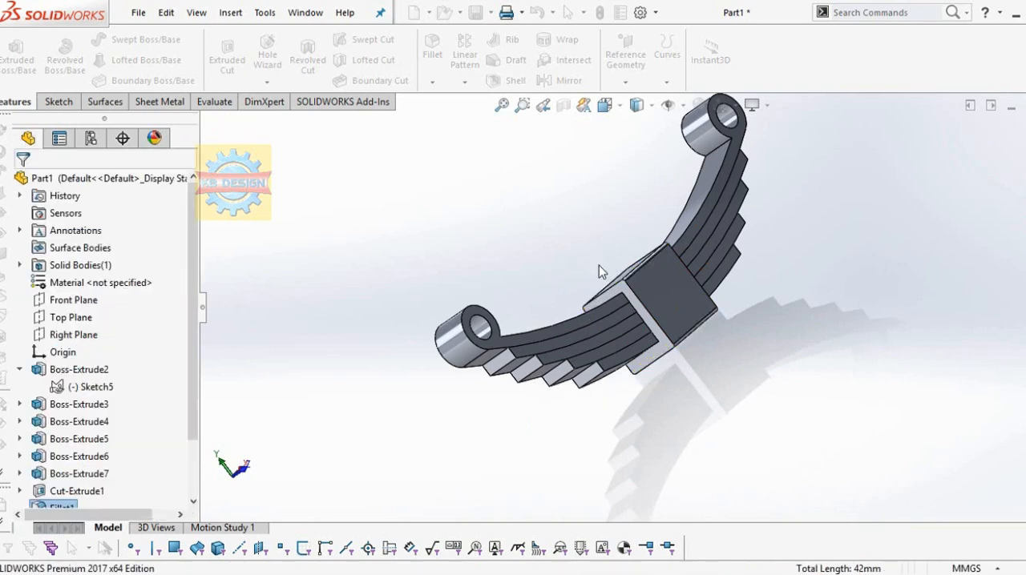
middle_drag(601, 267, 619, 287)
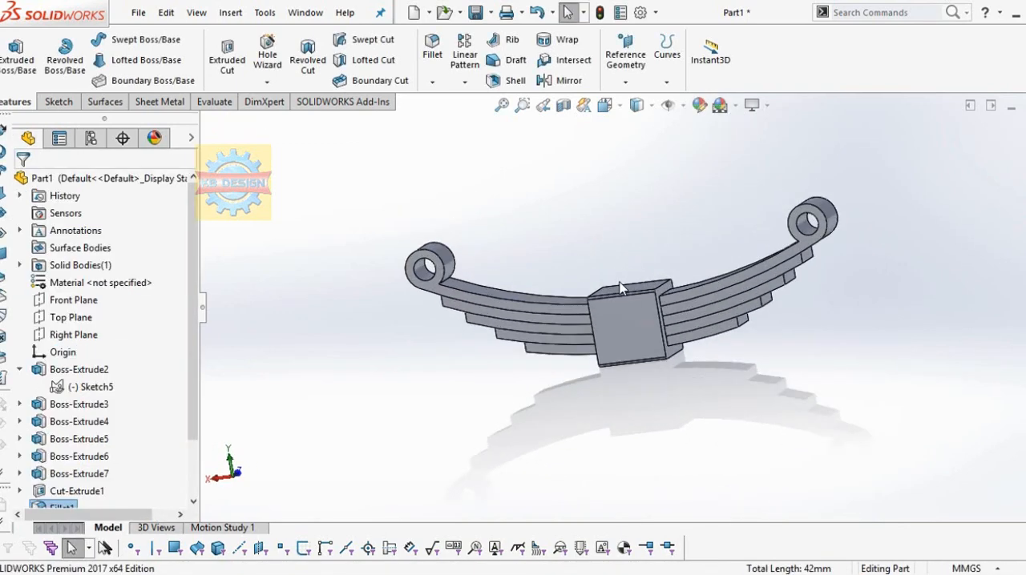
scroll(620, 283, up, 1)
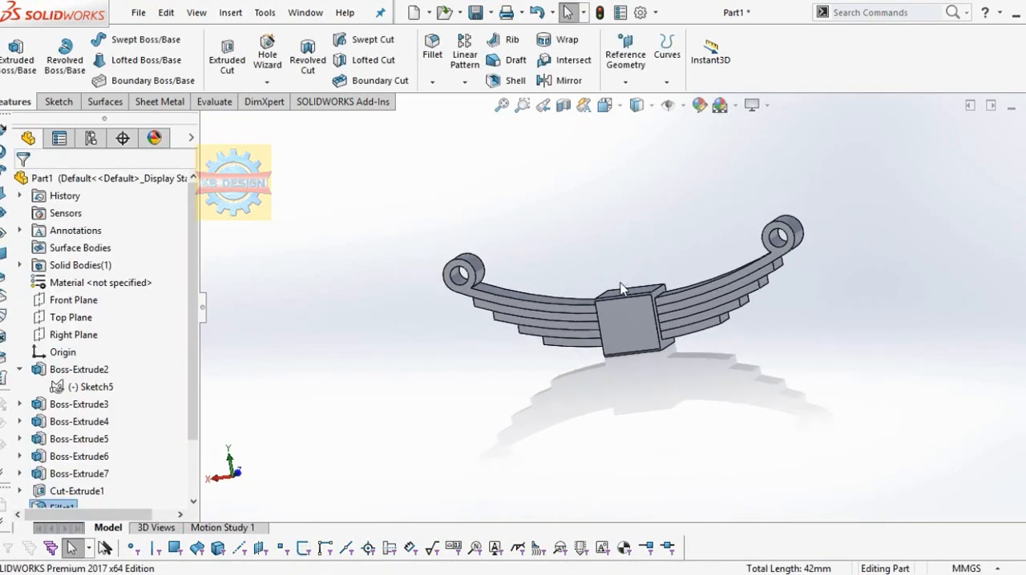